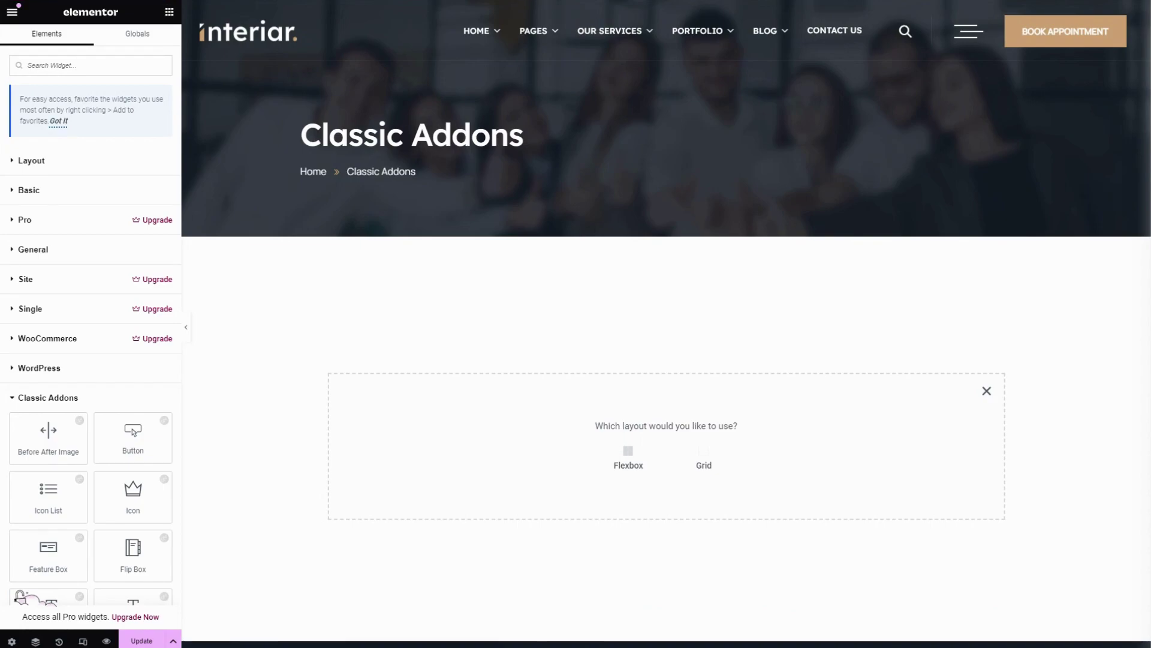
- Add a single-column Flexbox container to the page and insert a Feature Box widget in it
{"action": "left_click", "coordinate": [628, 456]}
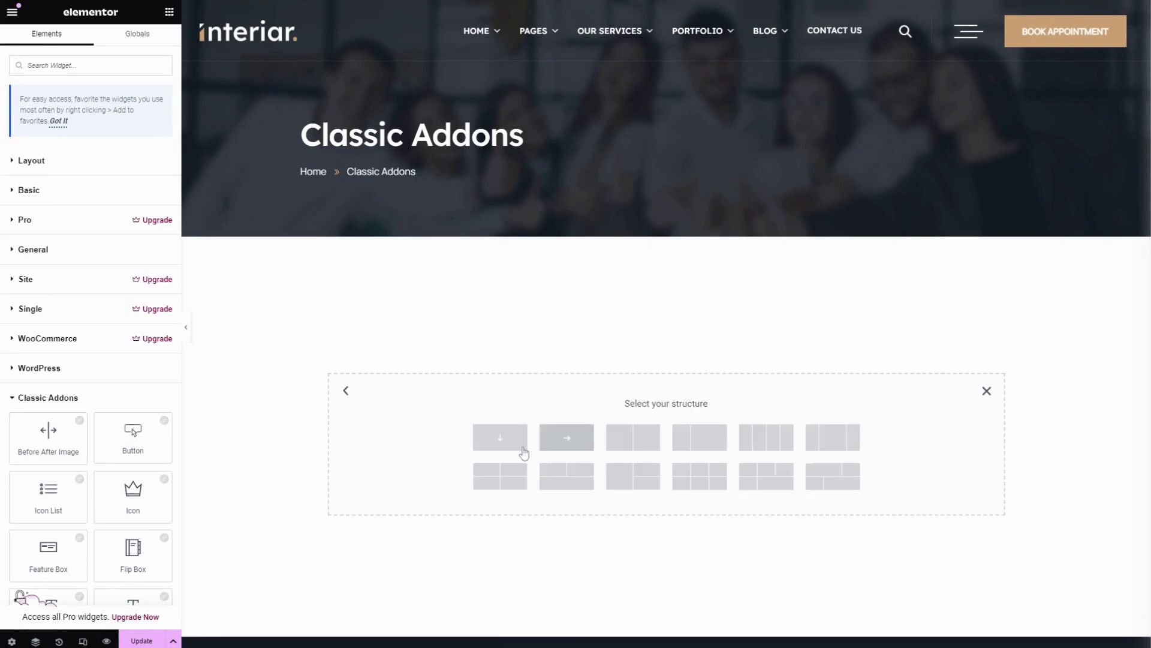
{"action": "left_click", "coordinate": [523, 448]}
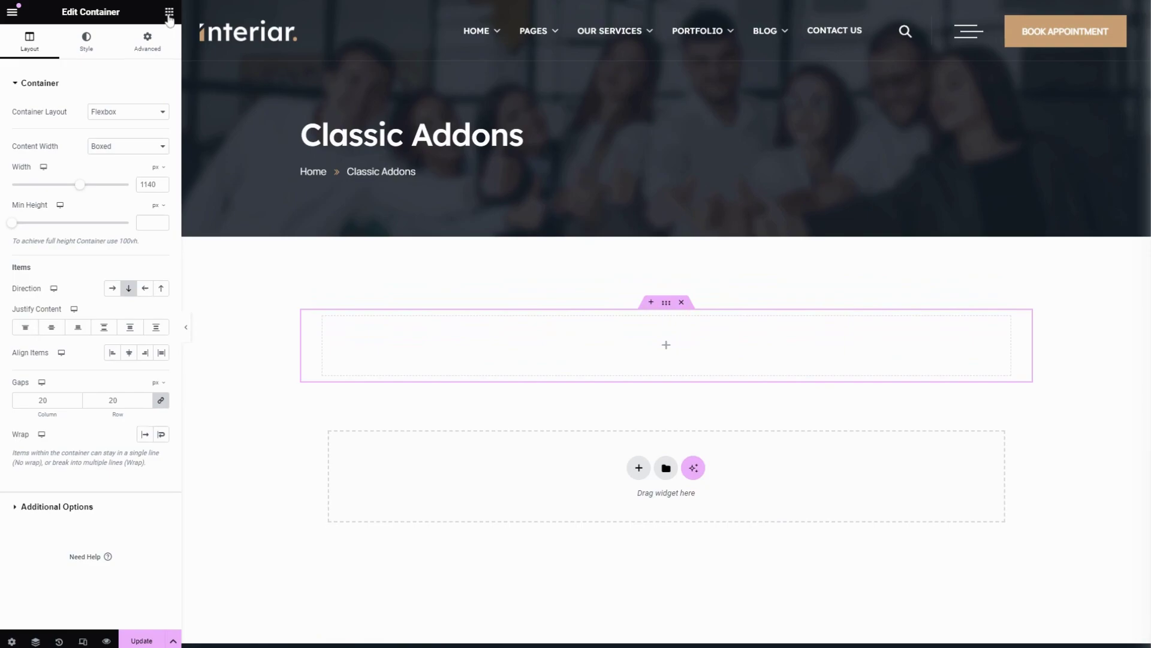
{"action": "left_click", "coordinate": [169, 13]}
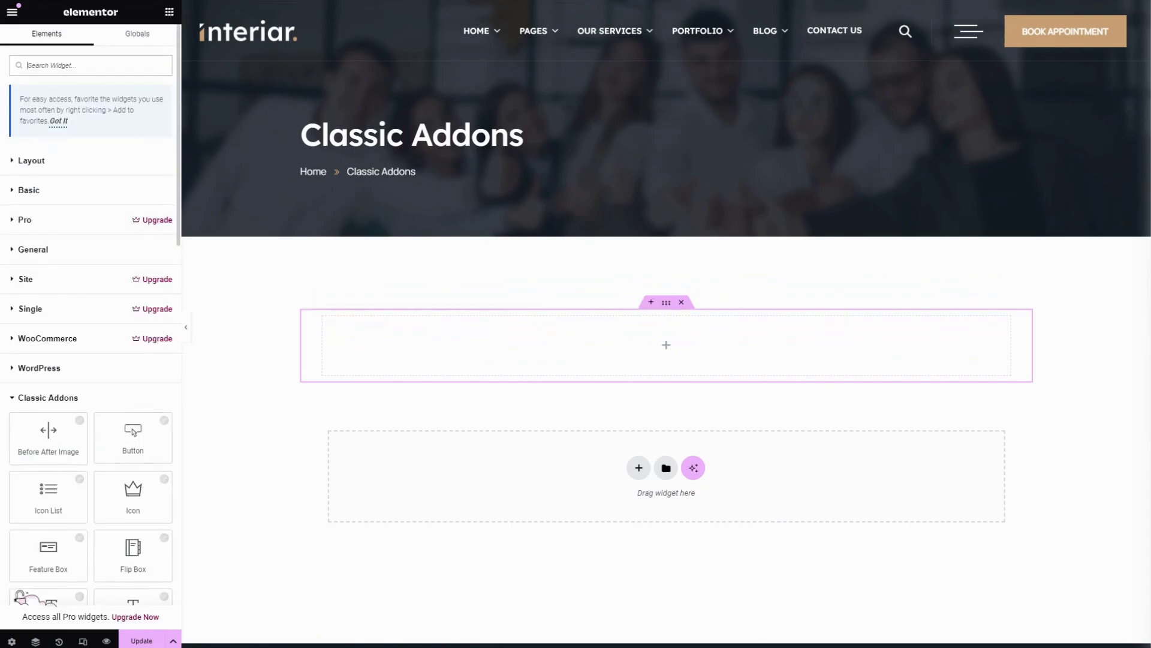
{"action": "type", "text": "fe"}
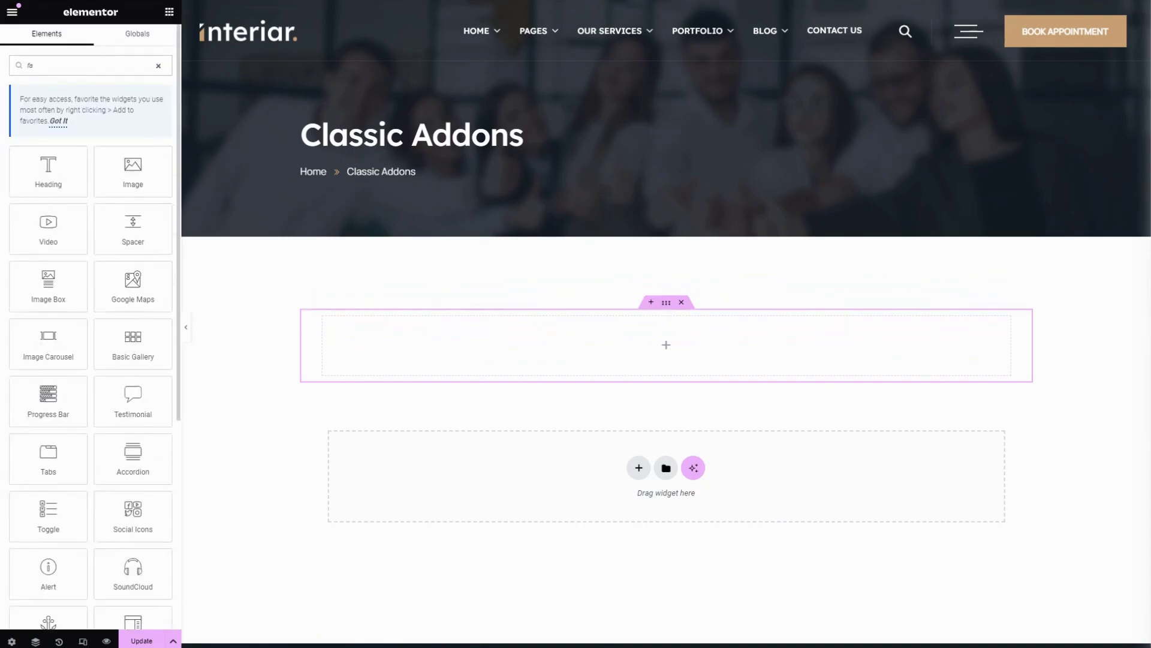
{"action": "type", "text": "at"}
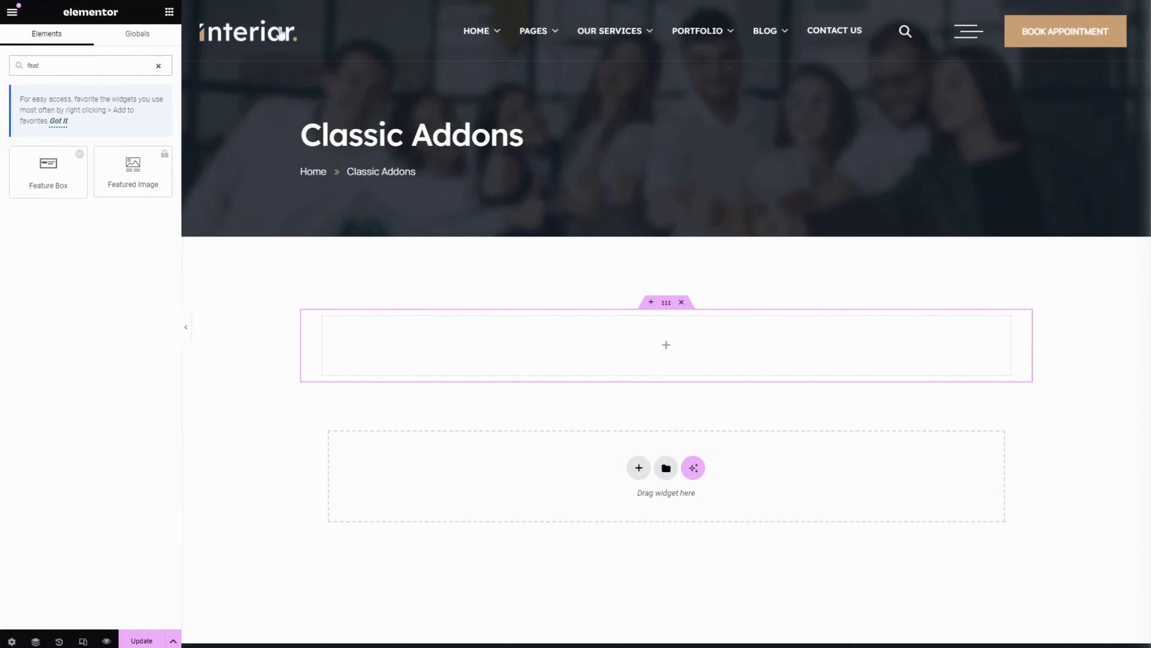
{"action": "left_click", "coordinate": [38, 180]}
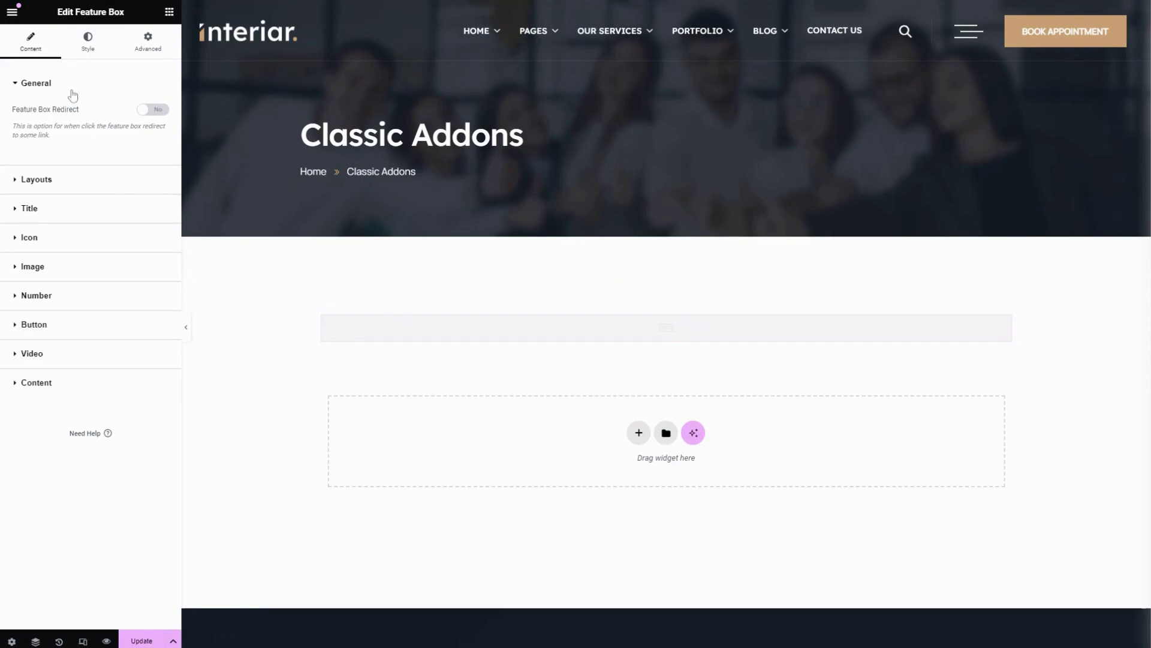
- Try the Feature Box Redirect option, switching it on and back off
{"action": "left_click", "coordinate": [157, 111]}
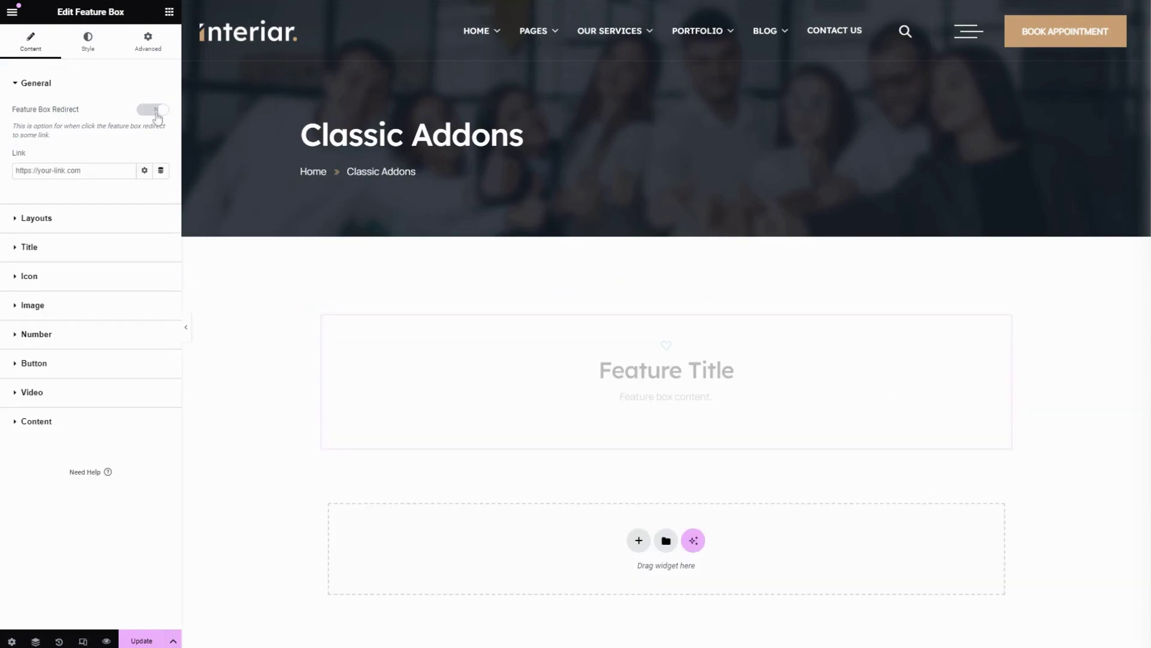
{"action": "left_click", "coordinate": [154, 110]}
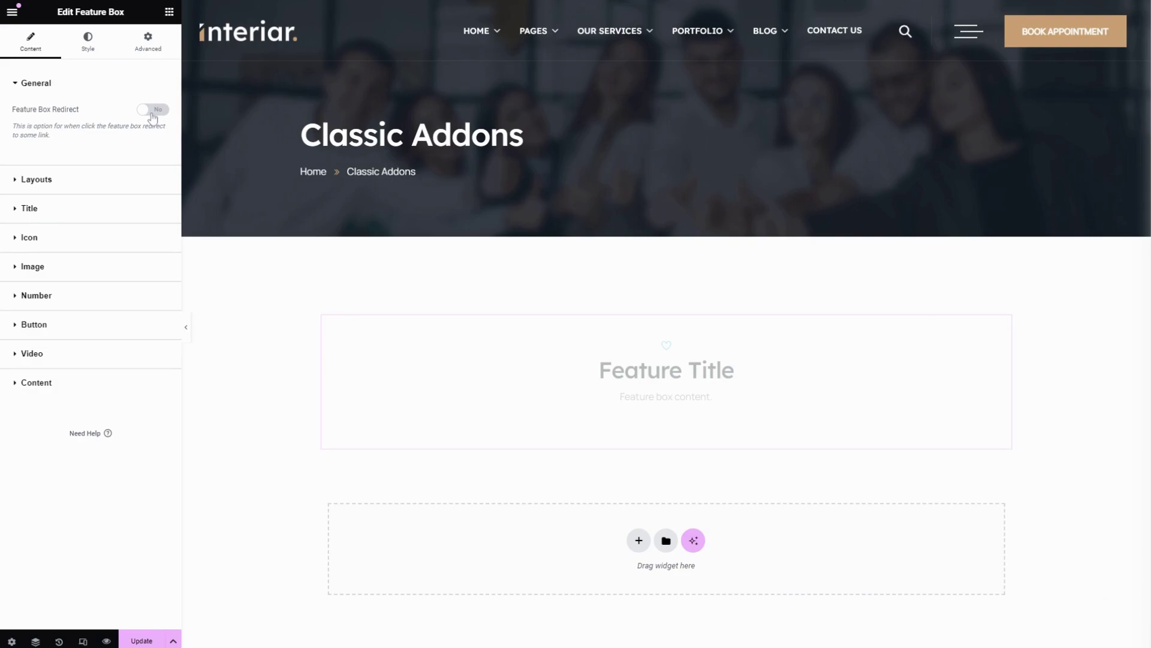
{"action": "left_click", "coordinate": [153, 112]}
{"action": "left_click", "coordinate": [152, 111]}
{"action": "left_click", "coordinate": [153, 111]}
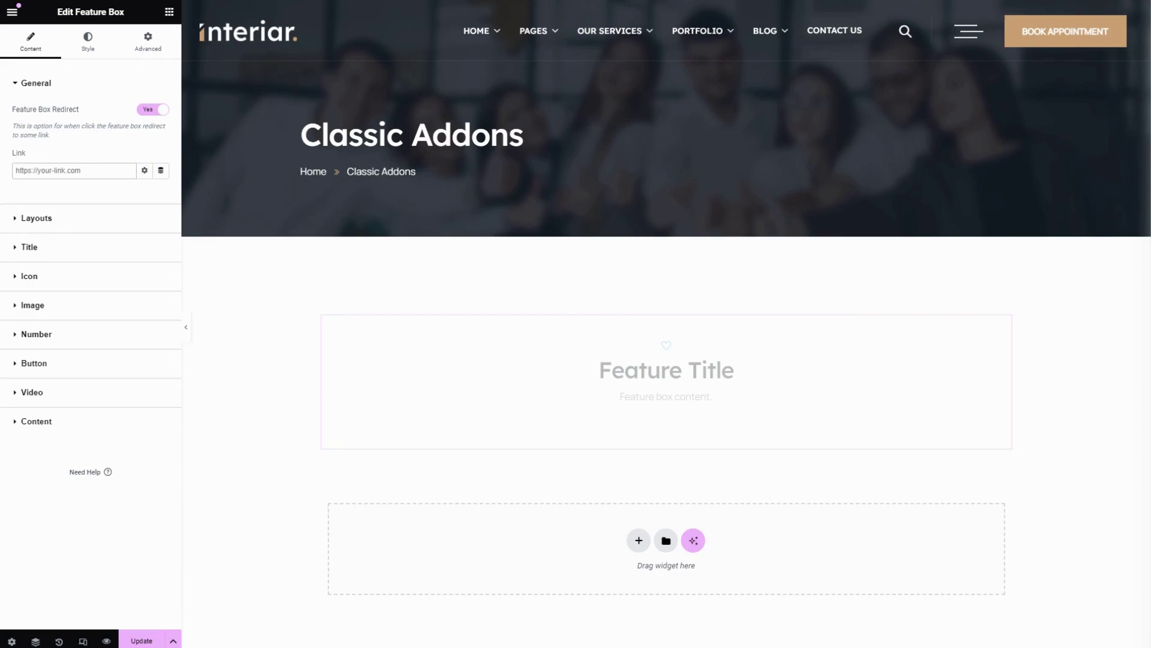
{"action": "left_click", "coordinate": [145, 113]}
- Try the List layout in the feature box's layout settings and switch back to the standard layout
{"action": "left_click", "coordinate": [46, 179]}
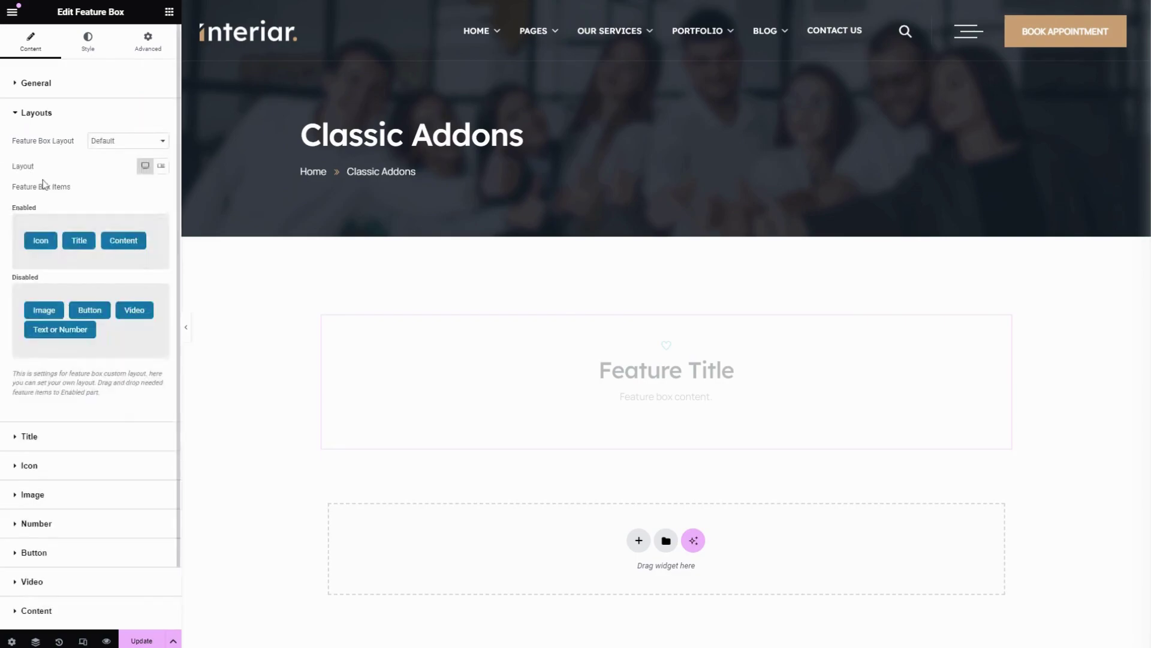
{"action": "left_click", "coordinate": [114, 144]}
{"action": "left_click", "coordinate": [116, 167]}
{"action": "left_click", "coordinate": [123, 157]}
{"action": "left_click", "coordinate": [160, 167]}
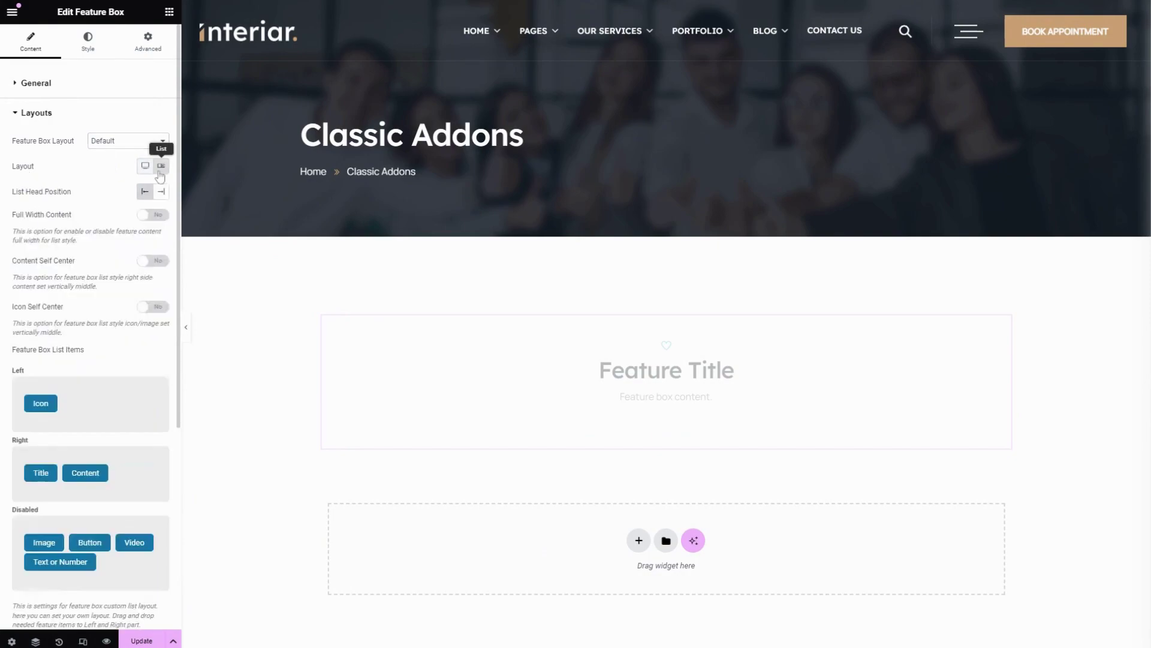
{"action": "left_click", "coordinate": [145, 166]}
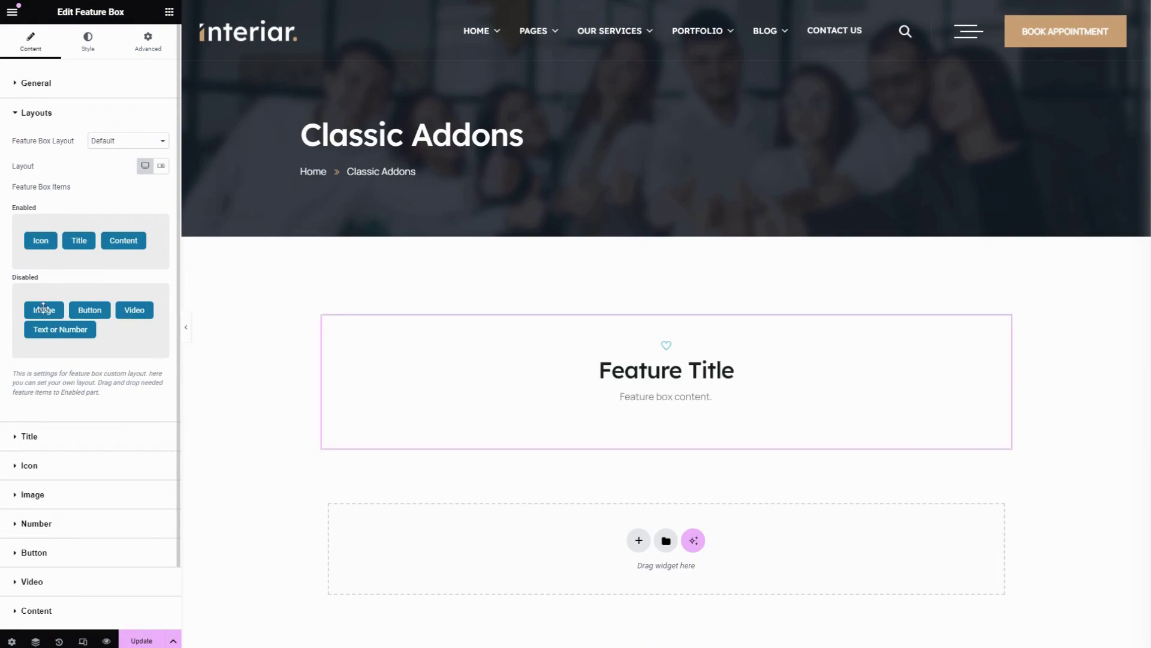
- Enable the Image, Button, Video and Text or Number items in the feature box layout
{"action": "left_click_drag", "start_coordinate": [44, 307], "coordinate": [54, 258]}
{"action": "left_click_drag", "start_coordinate": [53, 331], "coordinate": [91, 277]}
{"action": "left_click_drag", "start_coordinate": [103, 337], "coordinate": [128, 269]}
{"action": "left_click_drag", "start_coordinate": [53, 346], "coordinate": [113, 279]}
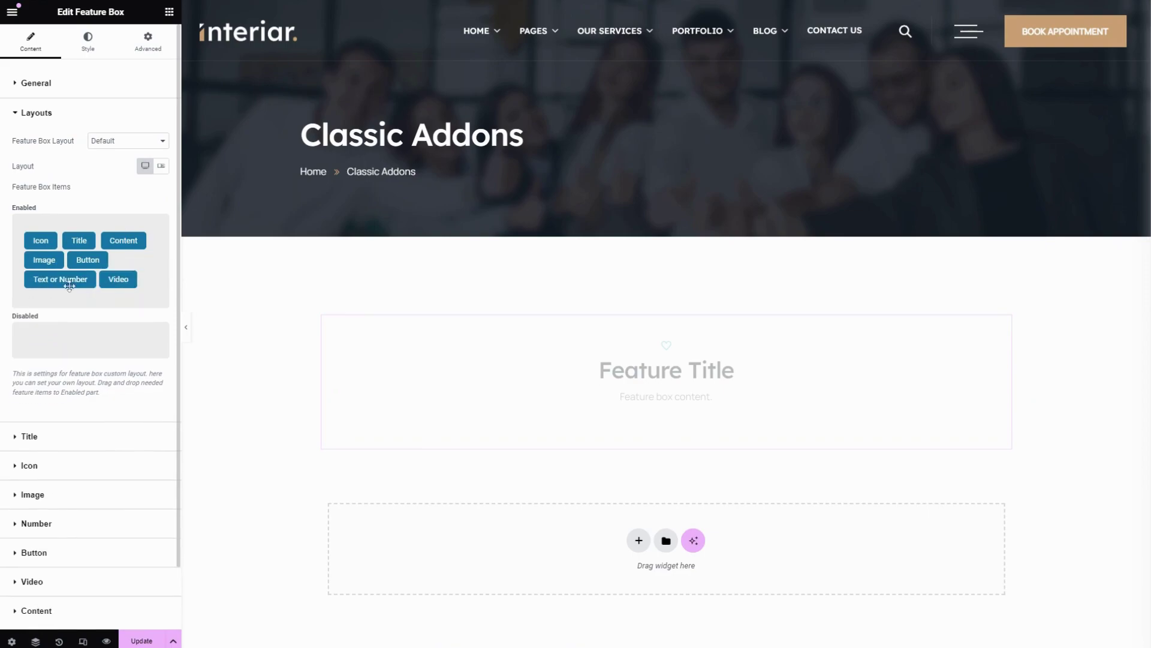
- Disable the Text or Number, Video and Image items and place Title ahead of Icon in the enabled items
{"action": "left_click_drag", "start_coordinate": [68, 279], "coordinate": [66, 325]}
{"action": "left_click_drag", "start_coordinate": [77, 245], "coordinate": [37, 254]}
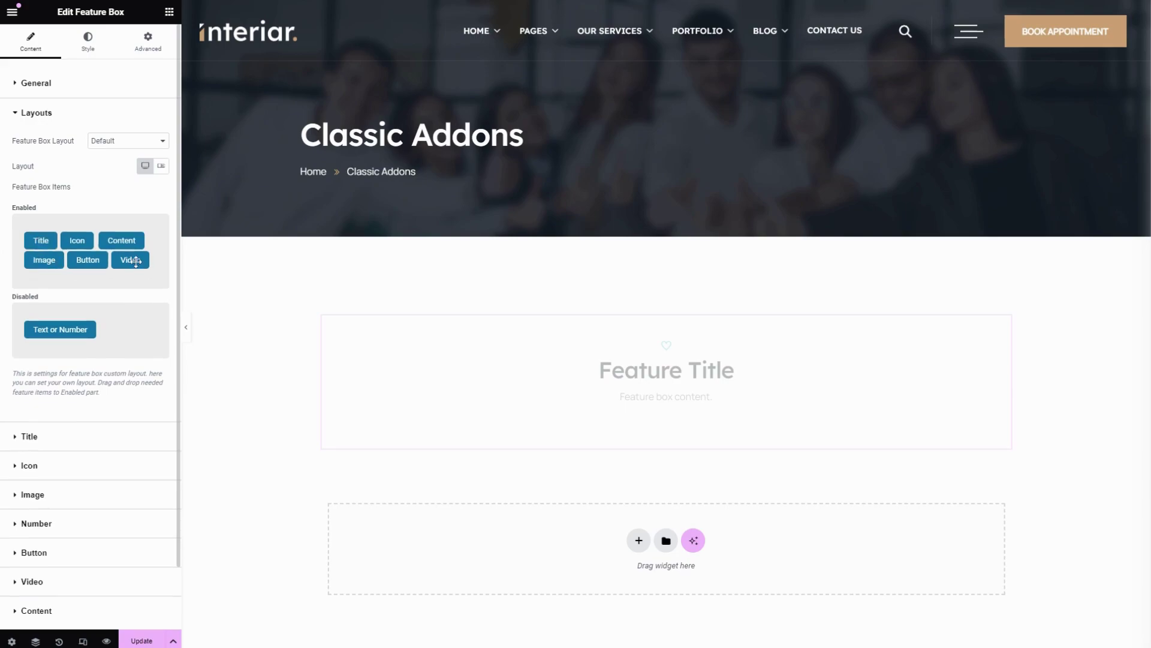
{"action": "left_click_drag", "start_coordinate": [136, 261], "coordinate": [118, 329]}
{"action": "left_click_drag", "start_coordinate": [61, 252], "coordinate": [107, 330]}
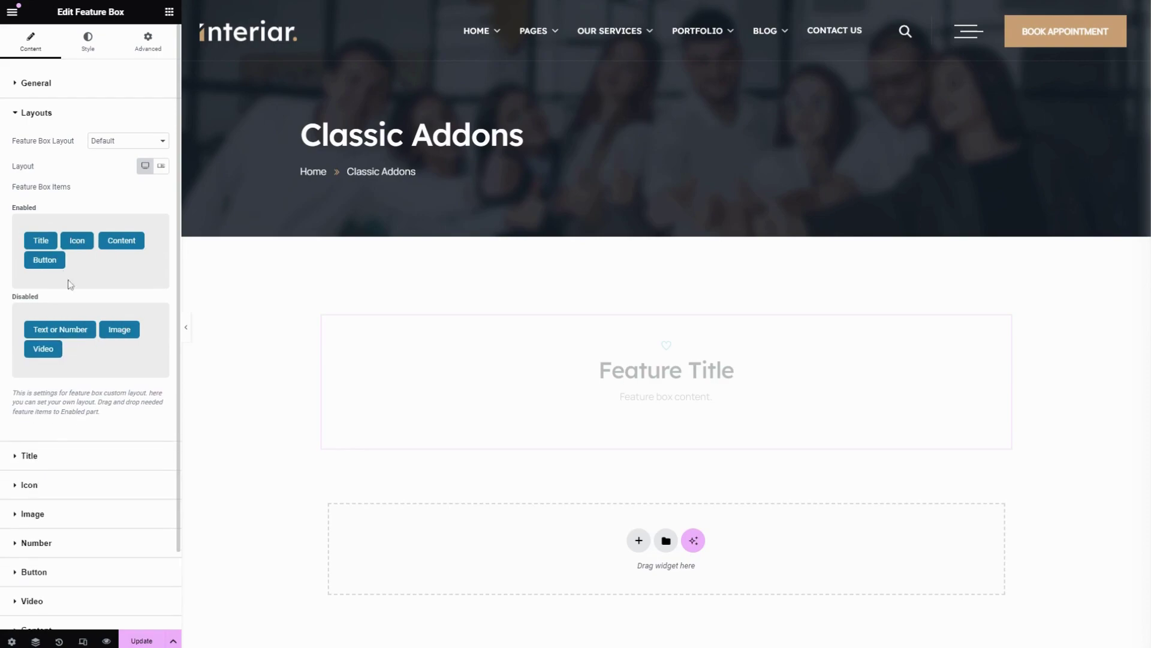
- Set the feature box title to "One"
{"action": "scroll", "coordinate": [77, 287], "scroll_direction": "down", "scroll_amount": 2}
{"action": "left_click", "coordinate": [60, 367]}
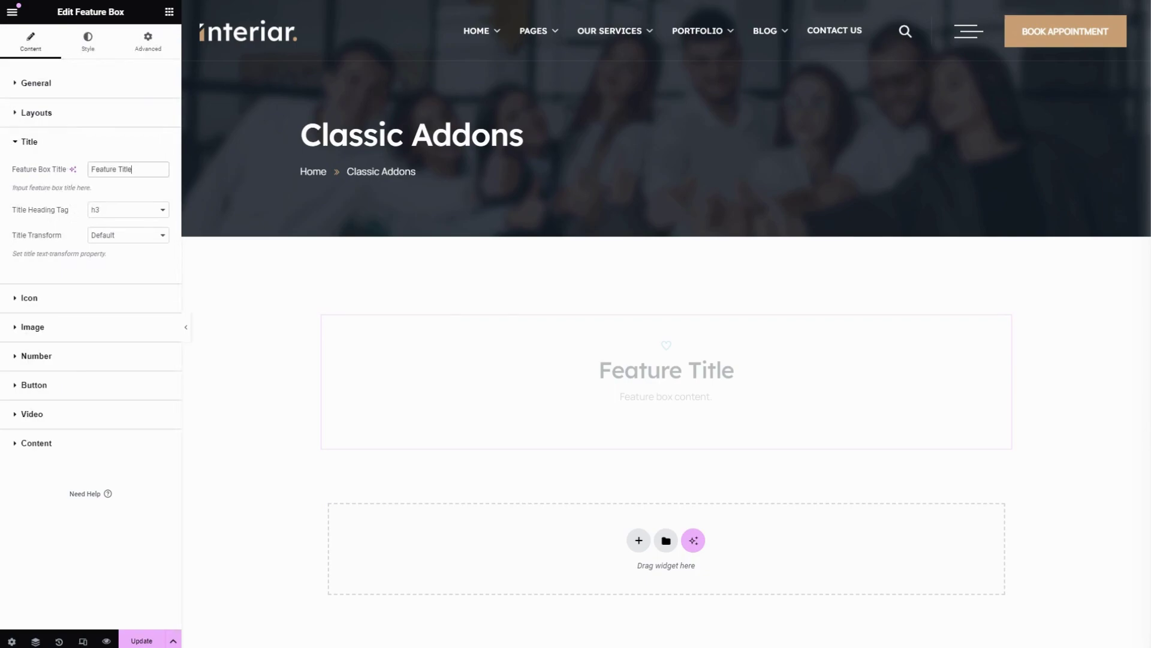
{"action": "left_click_drag", "start_coordinate": [132, 169], "coordinate": [85, 178]}
{"action": "type", "text": "One"}
- Try out the Title Heading Tag and Title Transform options, including Lower Case, on the feature box title
{"action": "left_click", "coordinate": [110, 222]}
{"action": "left_click", "coordinate": [115, 219]}
{"action": "left_click", "coordinate": [106, 250]}
{"action": "left_click", "coordinate": [116, 241]}
{"action": "left_click", "coordinate": [114, 268]}
{"action": "left_click", "coordinate": [118, 240]}
{"action": "left_click", "coordinate": [119, 242]}
{"action": "left_click", "coordinate": [119, 240]}
{"action": "left_click", "coordinate": [116, 264]}
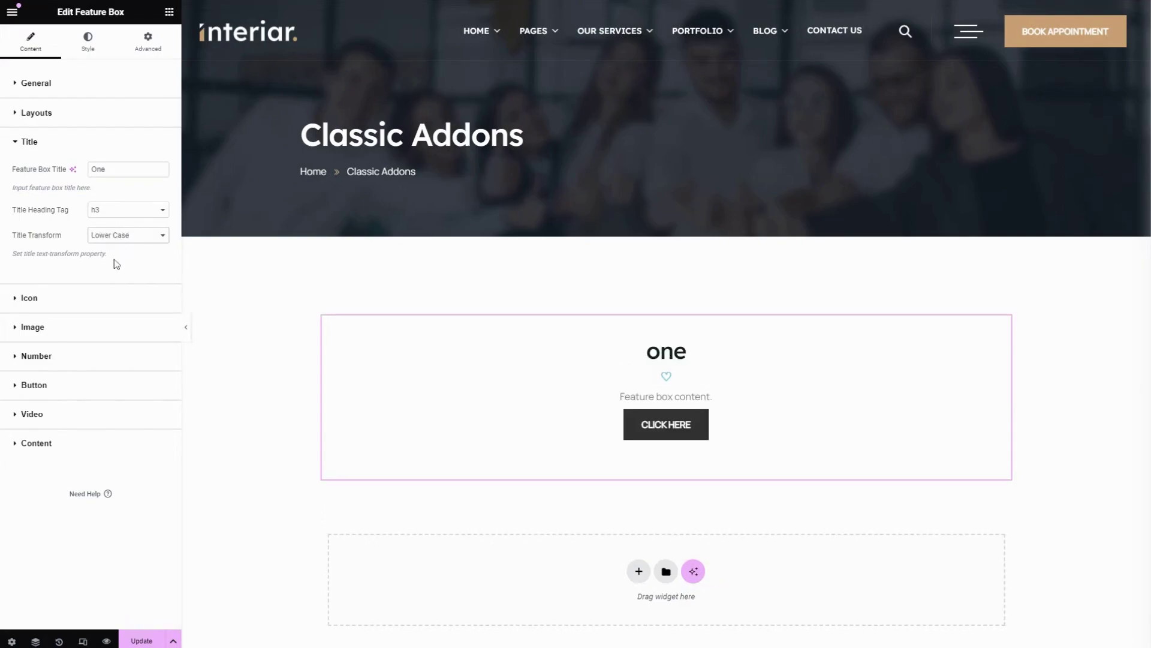
{"action": "left_click", "coordinate": [120, 237]}
{"action": "left_click", "coordinate": [125, 240]}
- Replace the feature box's heart icon with the outlined closed envelope from the icon library
{"action": "left_click", "coordinate": [47, 298]}
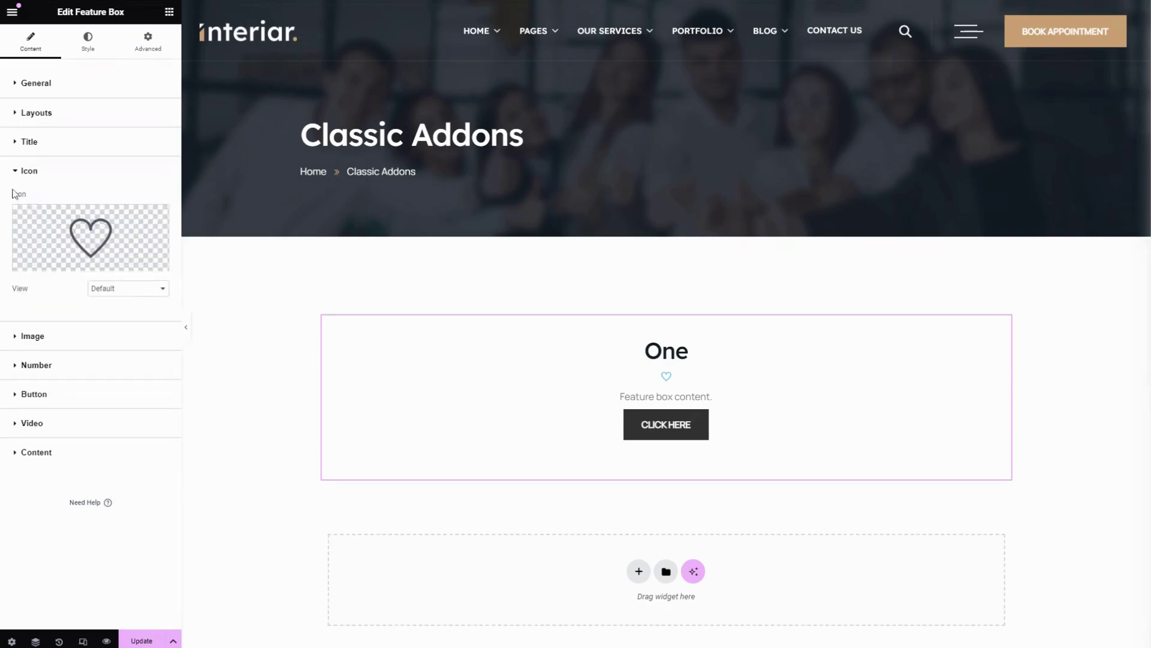
{"action": "left_click", "coordinate": [90, 234]}
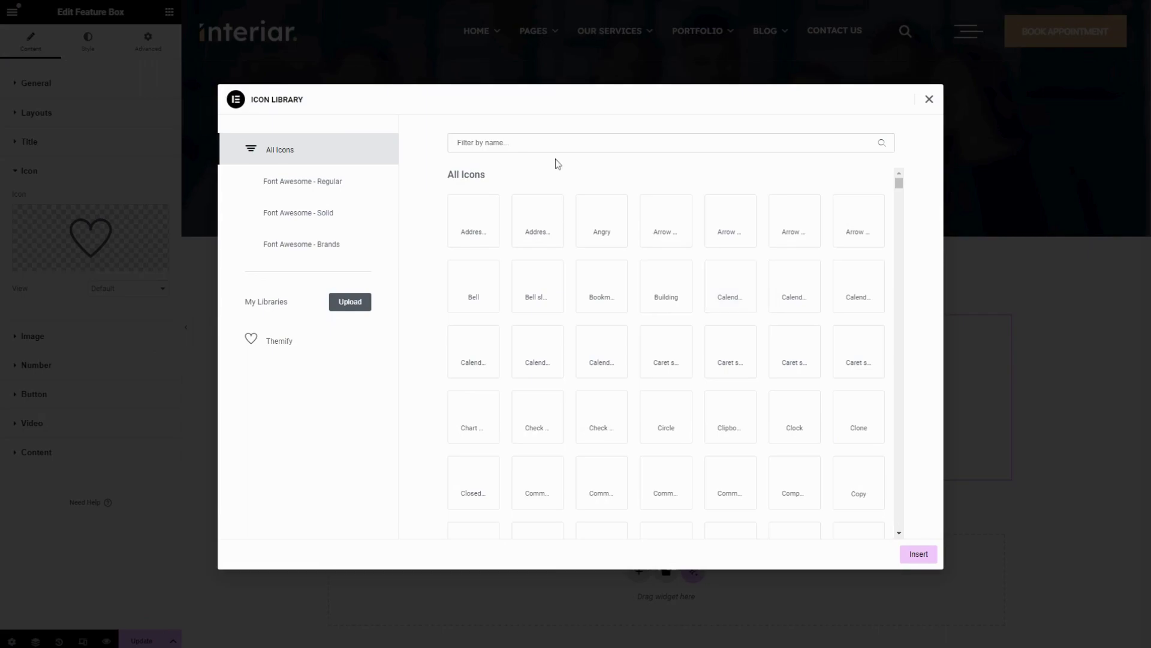
{"action": "scroll", "coordinate": [665, 404], "scroll_direction": "down", "scroll_amount": 4}
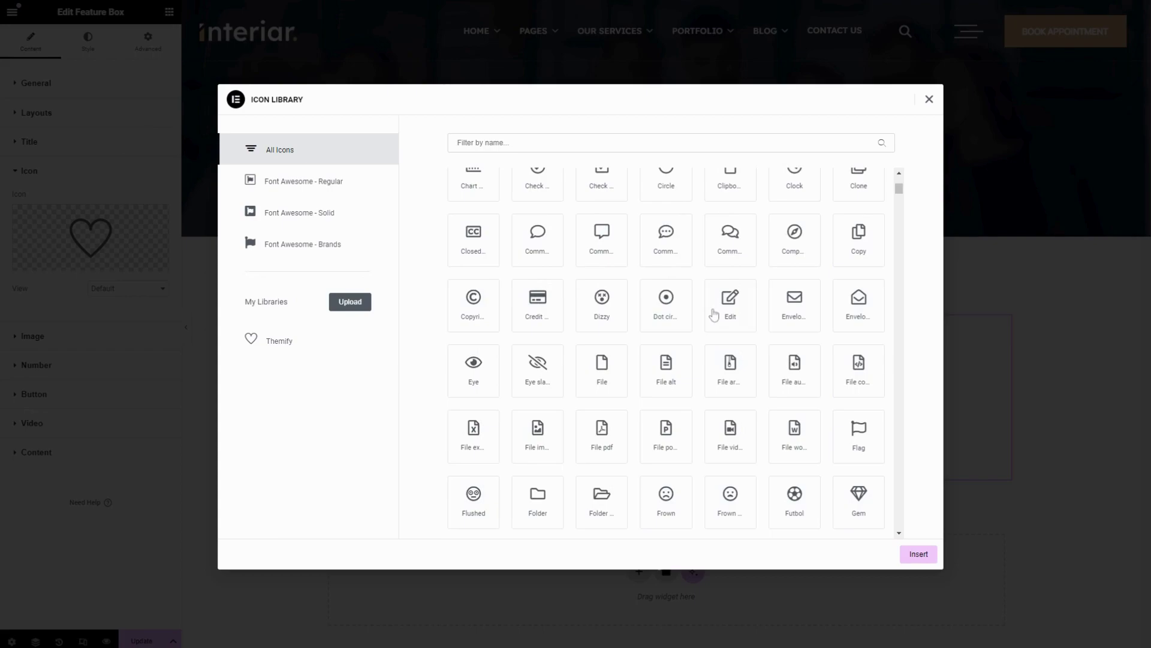
{"action": "left_click", "coordinate": [797, 313]}
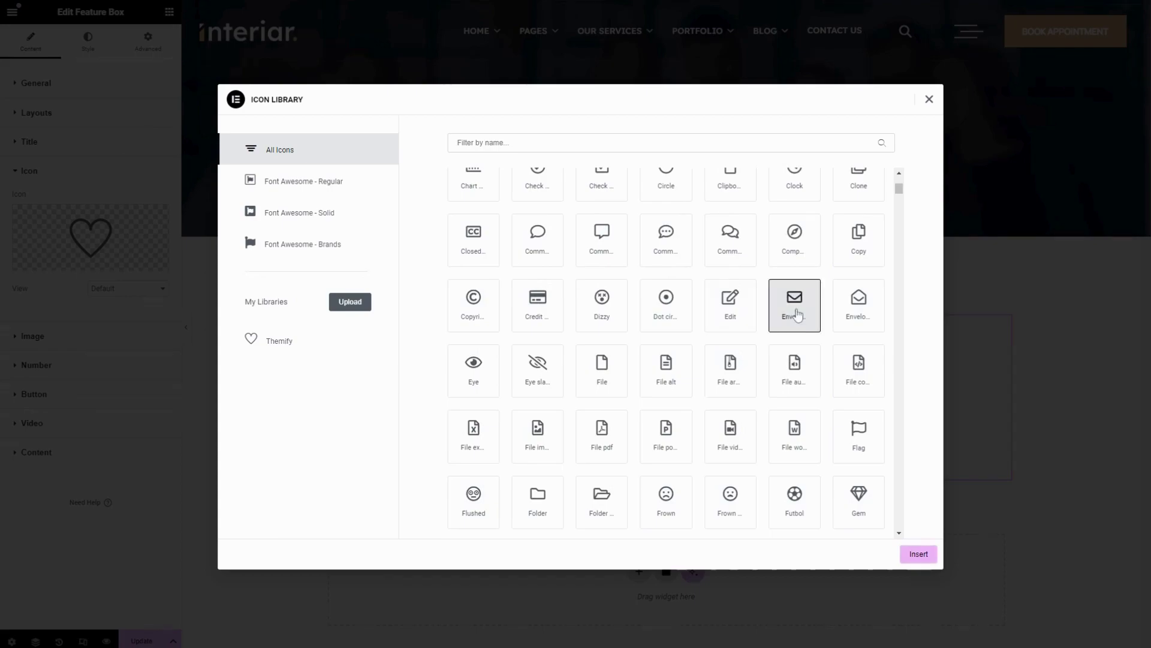
{"action": "left_click", "coordinate": [919, 555]}
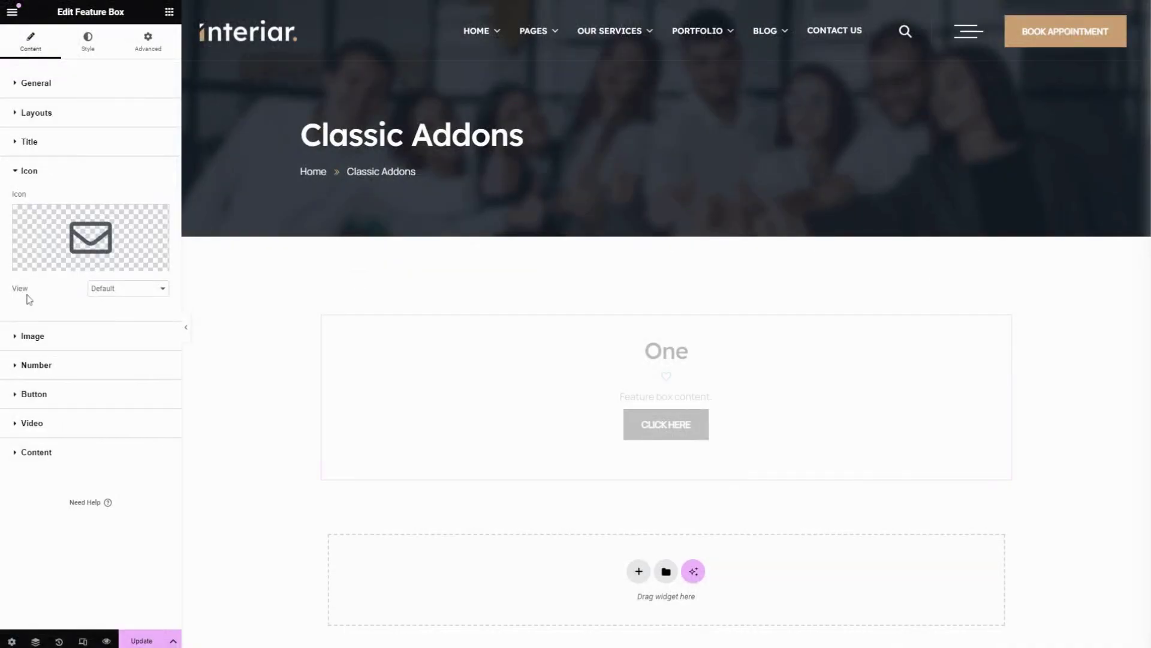
- Try the Stacked and Framed views for the envelope icon and return to the Default view
{"action": "left_click", "coordinate": [114, 302]}
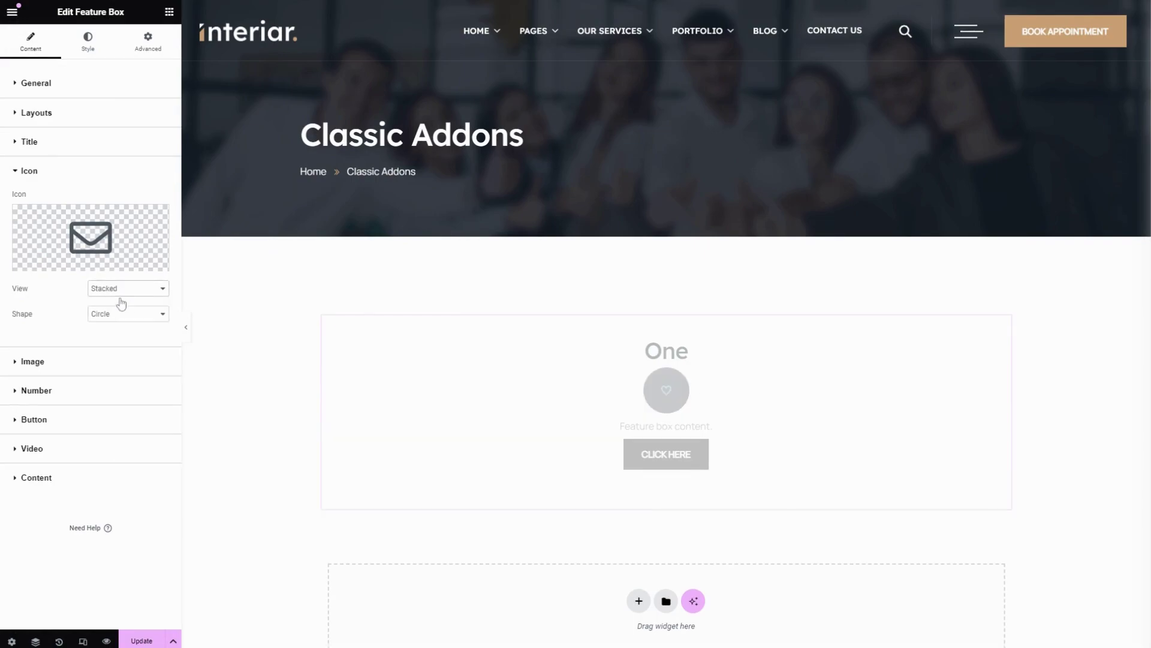
{"action": "left_click", "coordinate": [121, 304]}
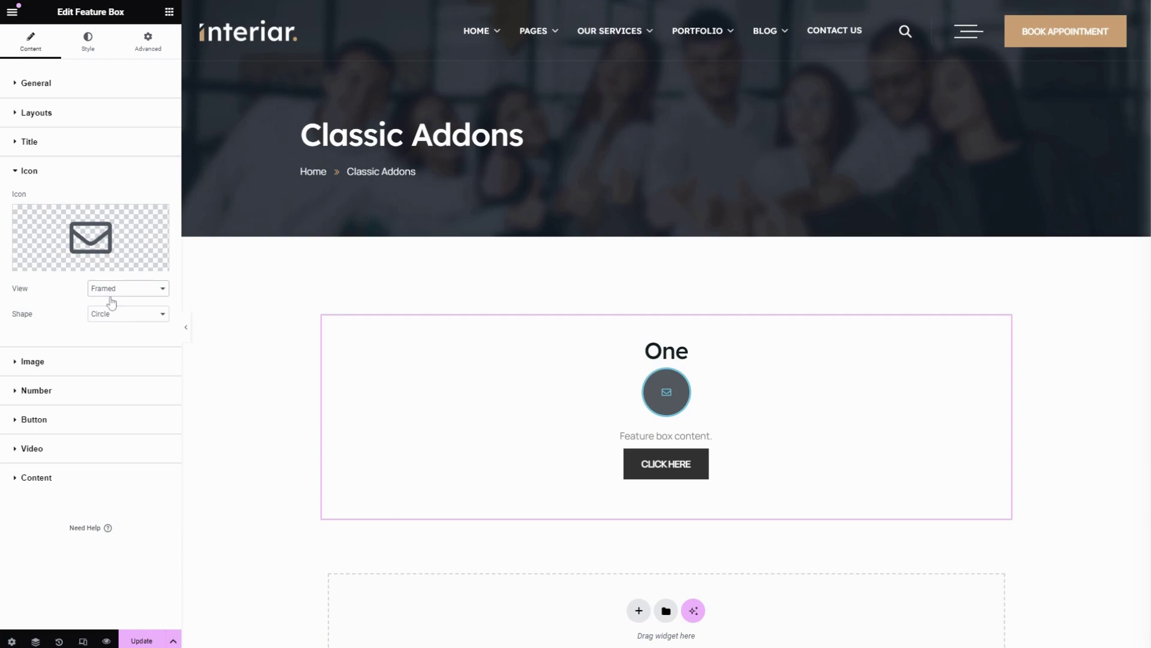
{"action": "left_click", "coordinate": [115, 304]}
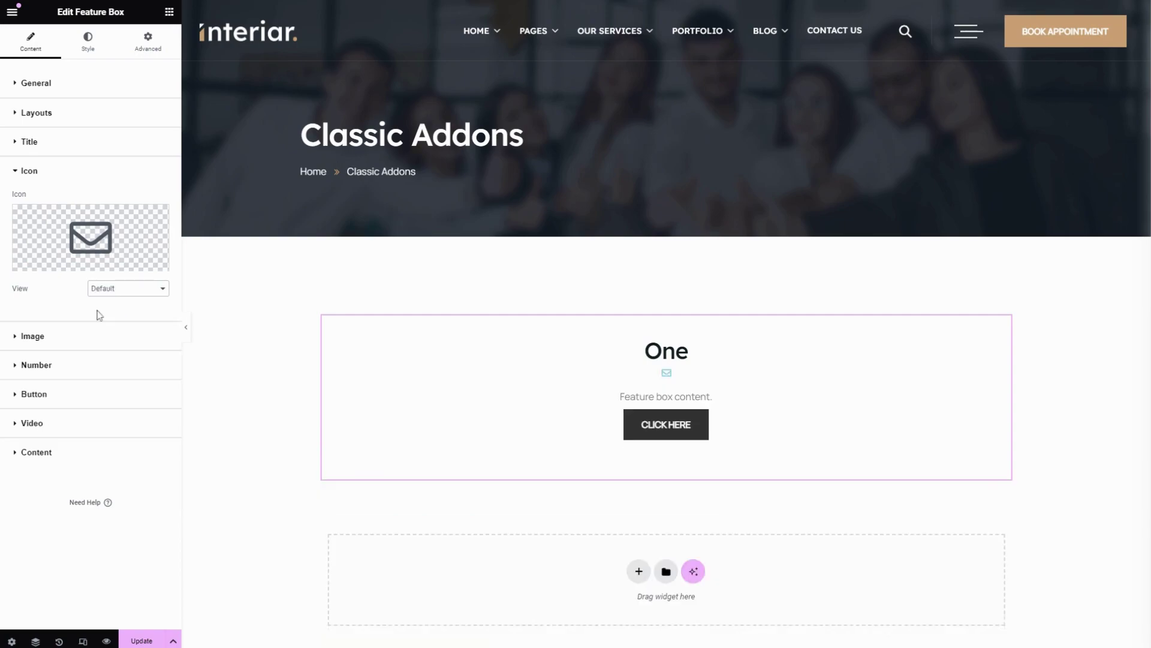
- Choose Metrics-pana1-1.png from the media library as the feature box image
{"action": "left_click", "coordinate": [61, 337]}
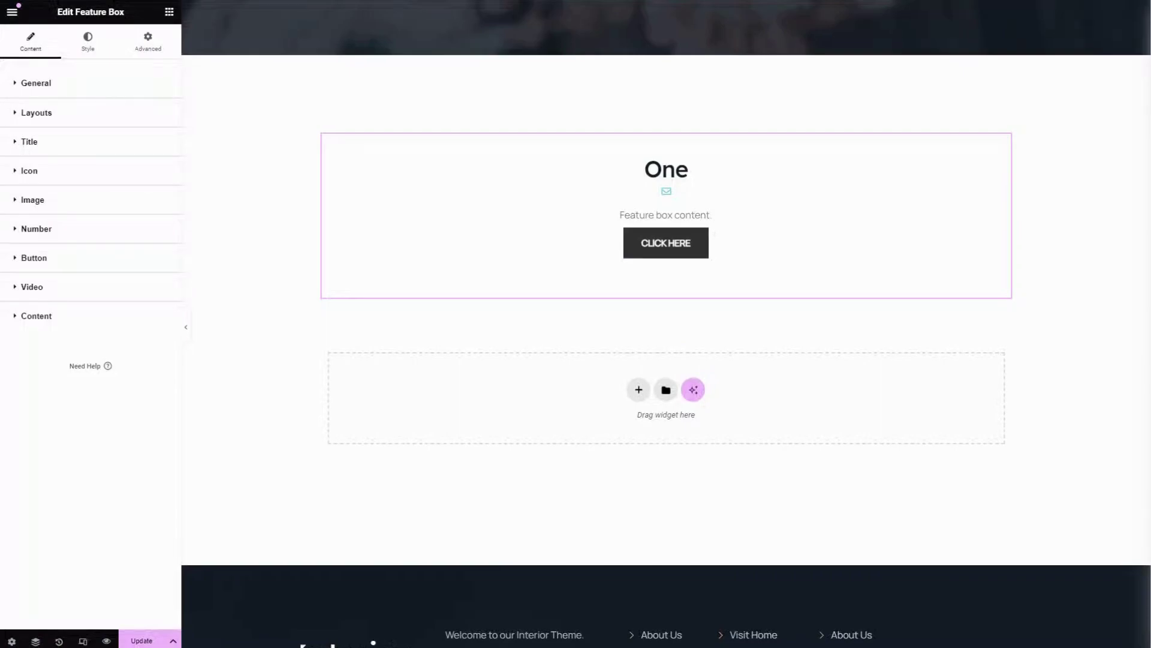
{"action": "left_click", "coordinate": [54, 204]}
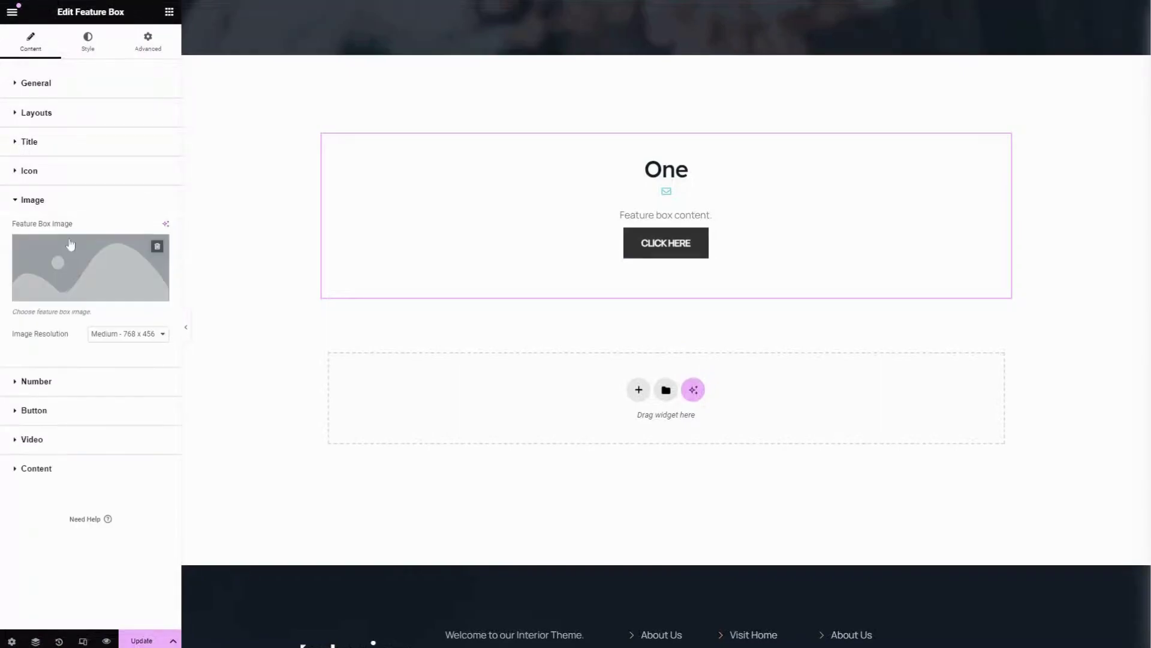
{"action": "left_click", "coordinate": [80, 275]}
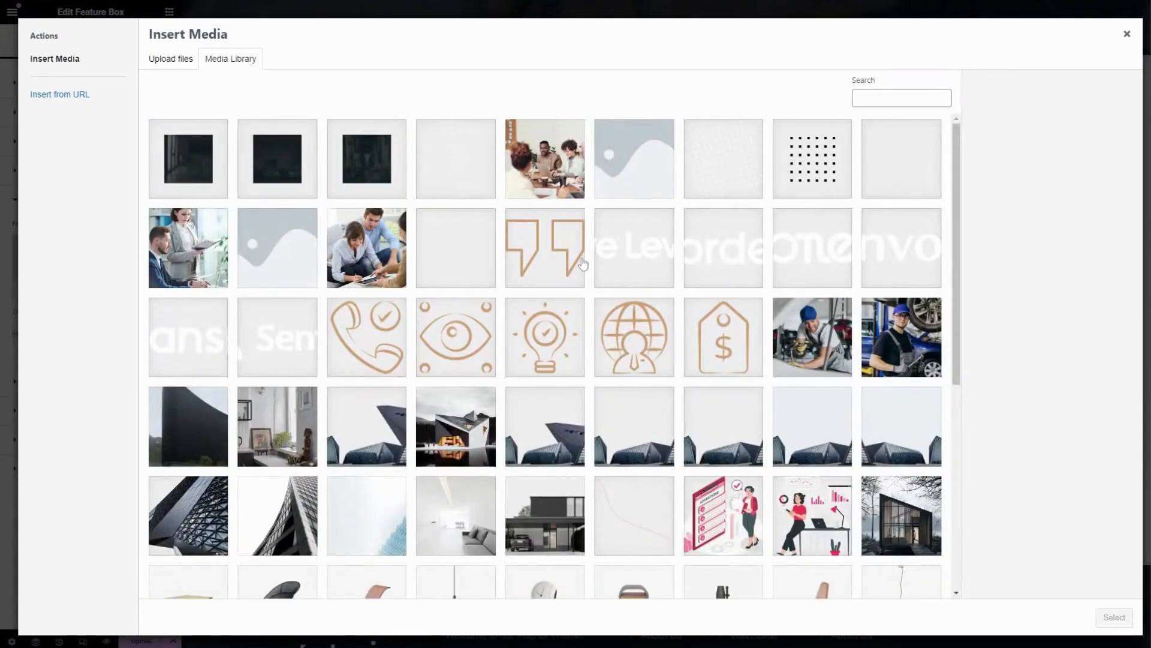
{"action": "scroll", "coordinate": [655, 369], "scroll_direction": "down", "scroll_amount": 3}
{"action": "left_click", "coordinate": [807, 330]}
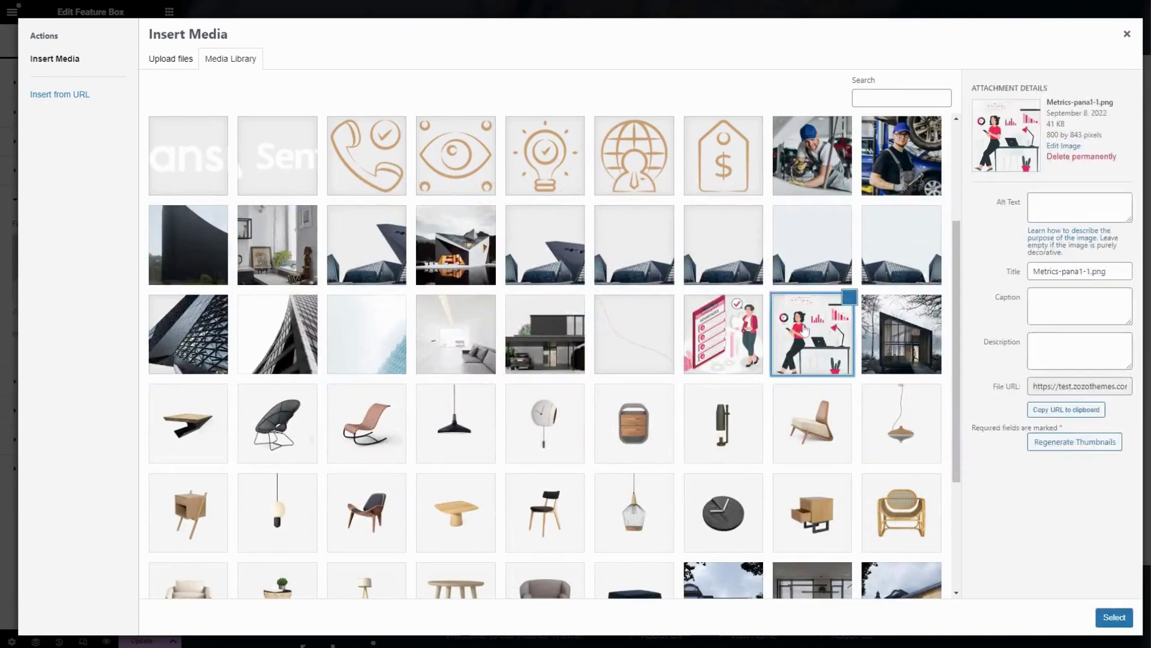
{"action": "left_click", "coordinate": [1115, 617]}
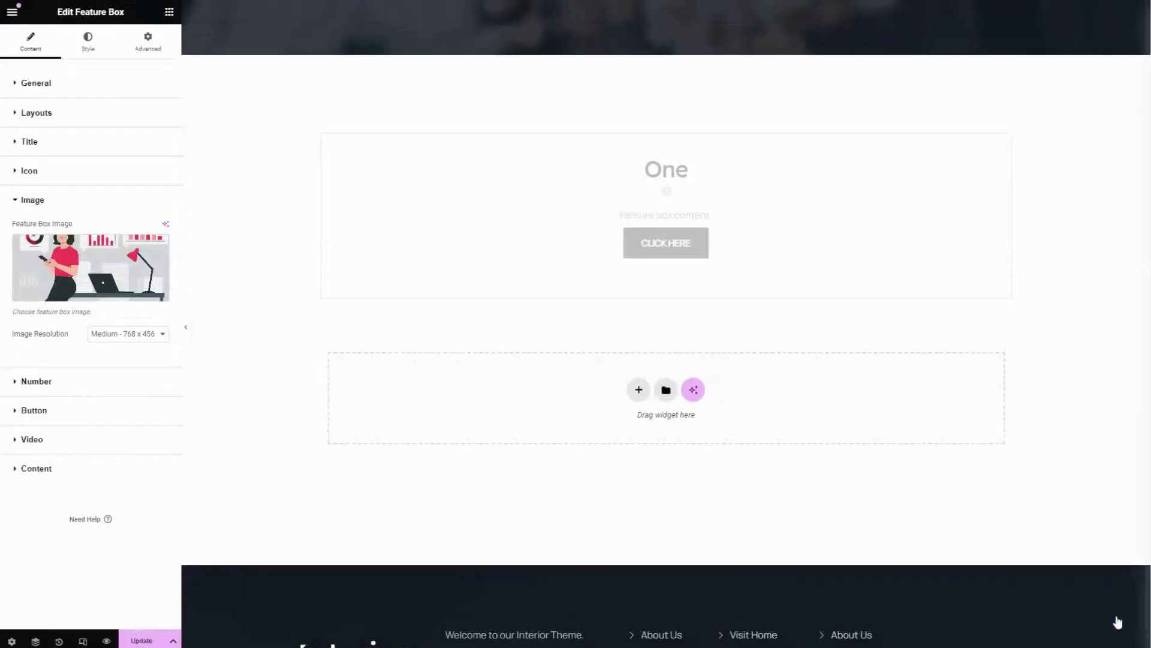
{"action": "left_click", "coordinate": [116, 348]}
{"action": "left_click", "coordinate": [40, 201]}
- View the Feature Box Number setting
{"action": "left_click", "coordinate": [53, 230]}
{"action": "double_click", "coordinate": [96, 256]}
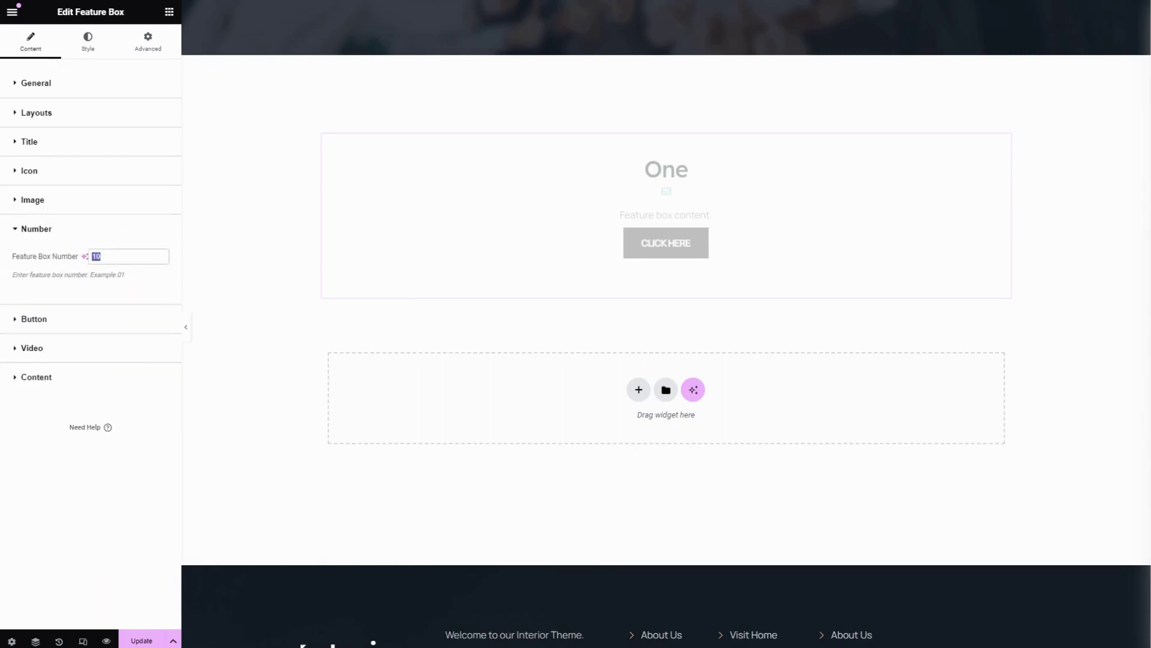
{"action": "left_click", "coordinate": [64, 235]}
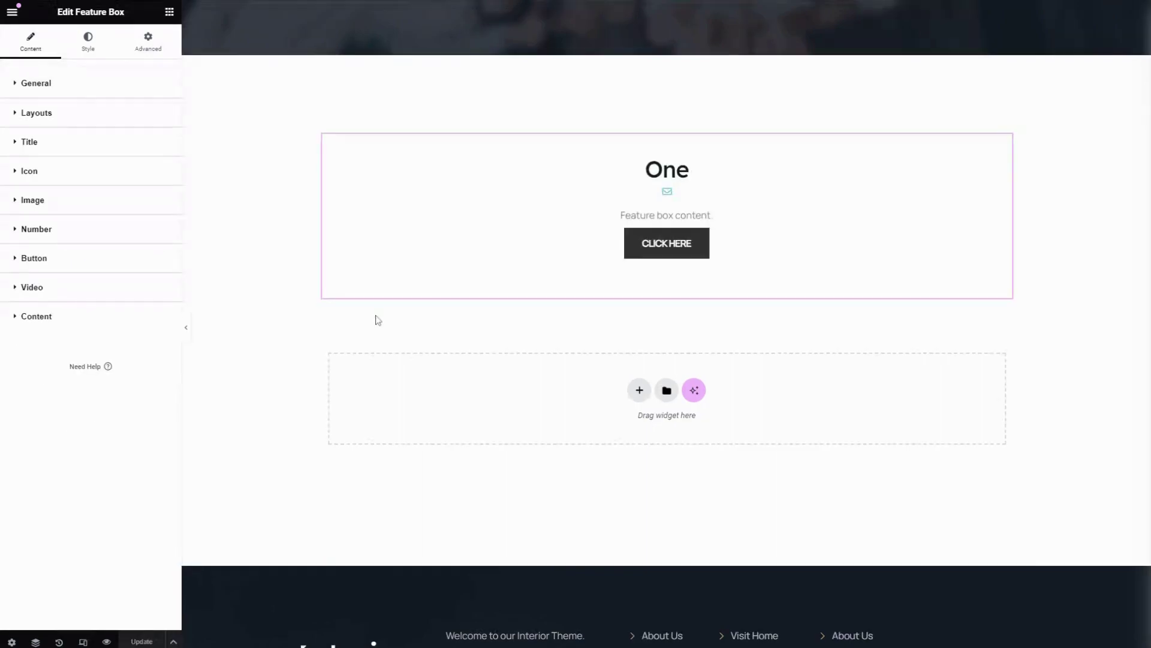
- Set the feature box button's text to "Contact Us", keeping the Success type
{"action": "left_click", "coordinate": [48, 262]}
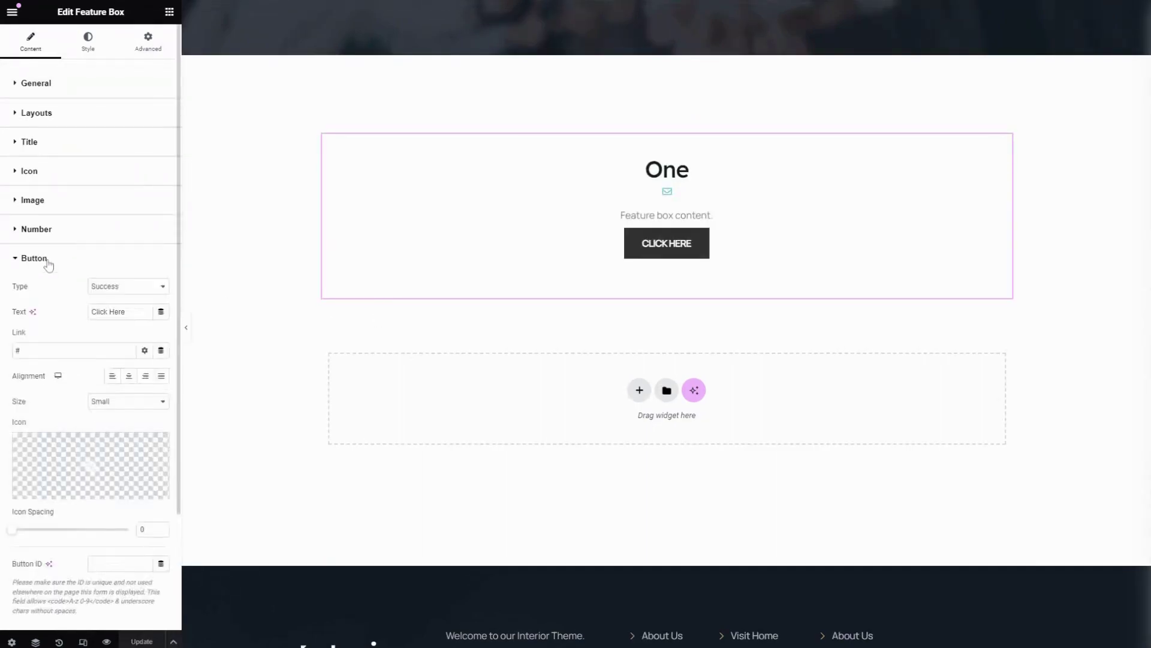
{"action": "left_click", "coordinate": [110, 297]}
{"action": "left_click", "coordinate": [114, 300]}
{"action": "left_click", "coordinate": [114, 323]}
{"action": "left_click", "coordinate": [96, 312]}
{"action": "key", "text": "ctrl+a"}
{"action": "type", "text": "C"}
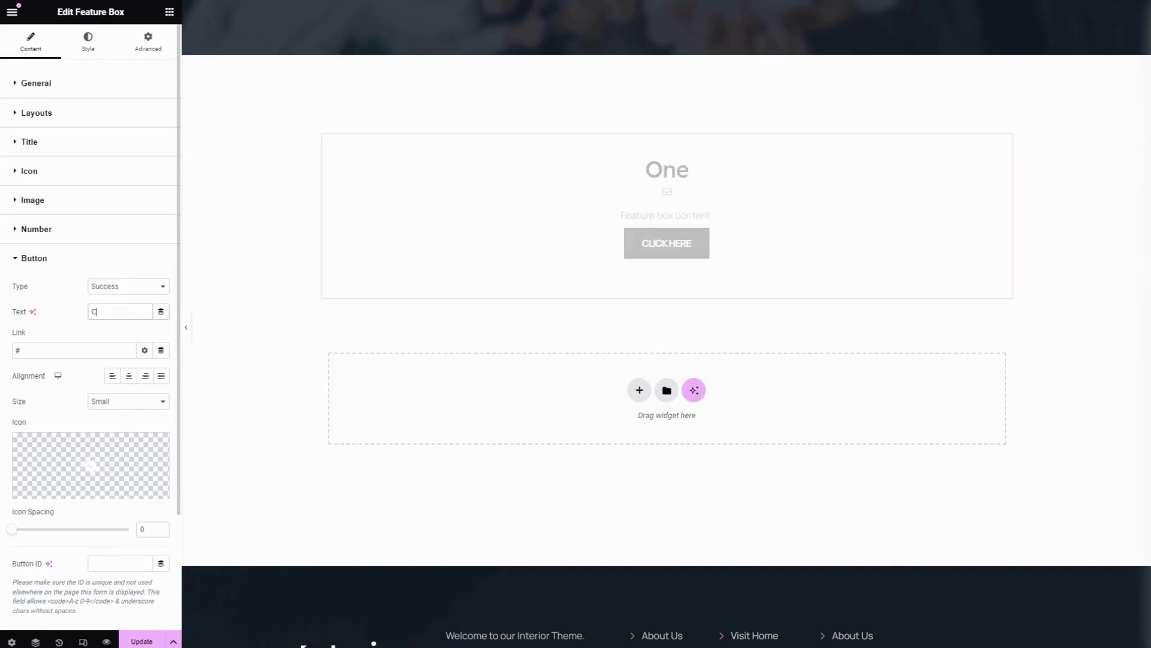
{"action": "type", "text": "ontact Us"}
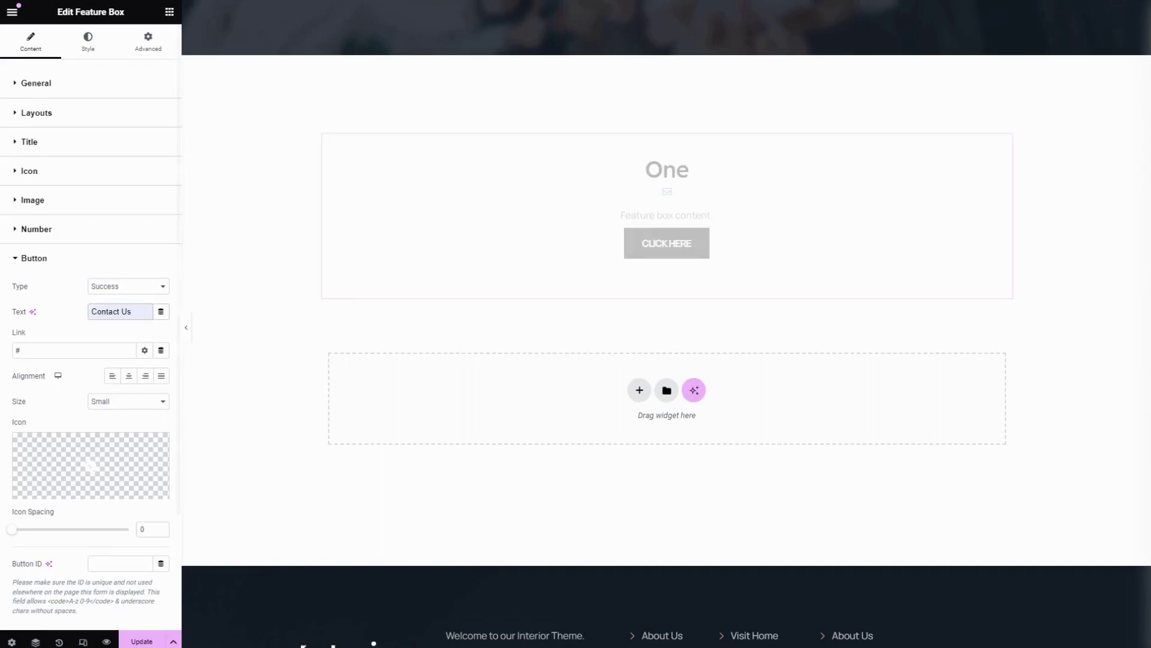
{"action": "left_click", "coordinate": [60, 350]}
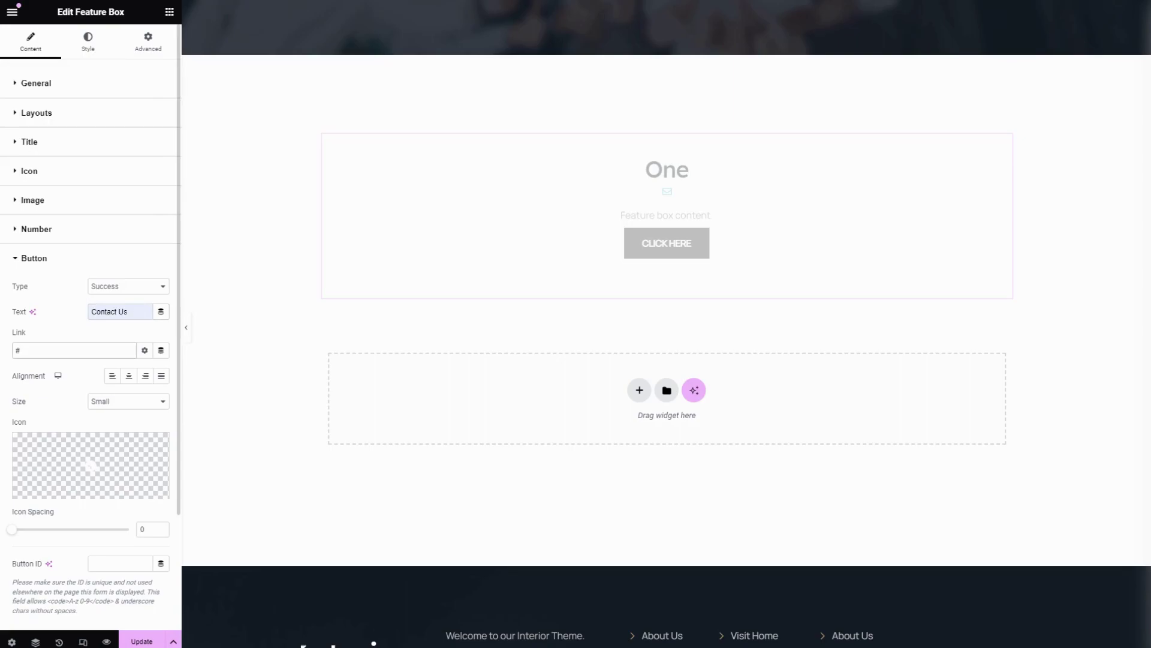
{"action": "scroll", "coordinate": [62, 328], "scroll_direction": "down", "scroll_amount": 2}
{"action": "key", "text": "ctrl+a"}
{"action": "type", "text": "https://test.zozothemes.com/test7/"}
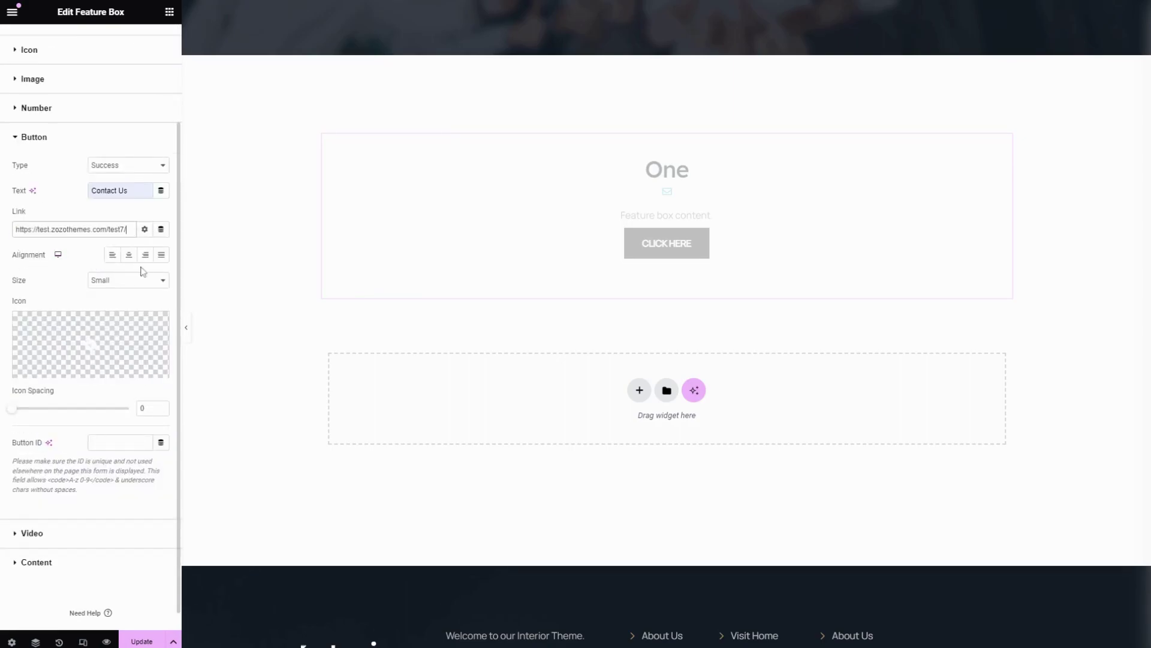
- Try the left, right and justified alignments for the feature box button and settle on center
{"action": "left_click", "coordinate": [112, 254]}
{"action": "left_click", "coordinate": [128, 255]}
{"action": "left_click", "coordinate": [145, 255]}
{"action": "left_click", "coordinate": [161, 255]}
{"action": "left_click", "coordinate": [130, 257]}
- Try the Medium and Large sizes for the feature box button and settle on Medium
{"action": "scroll", "coordinate": [41, 282], "scroll_direction": "down", "scroll_amount": 1}
{"action": "left_click", "coordinate": [108, 263]}
{"action": "left_click", "coordinate": [127, 284]}
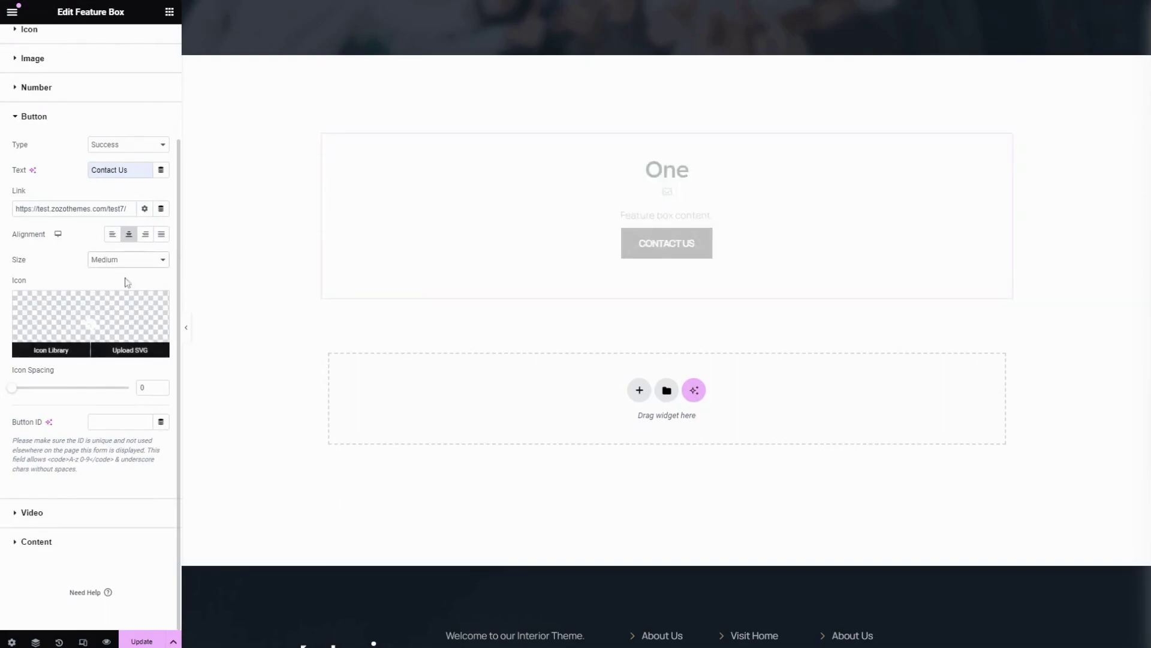
{"action": "left_click", "coordinate": [120, 262]}
{"action": "left_click", "coordinate": [115, 268]}
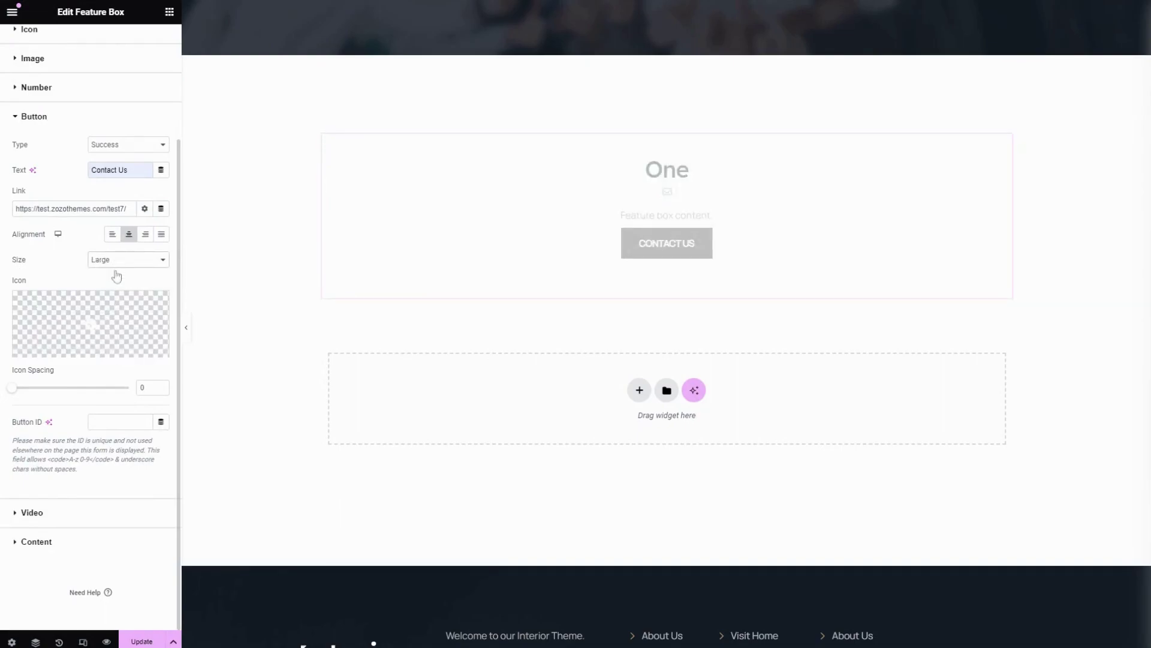
- Insert the circled check icon from the icon library into the feature box button
{"action": "left_click", "coordinate": [105, 324]}
{"action": "scroll", "coordinate": [761, 474], "scroll_direction": "down", "scroll_amount": 3}
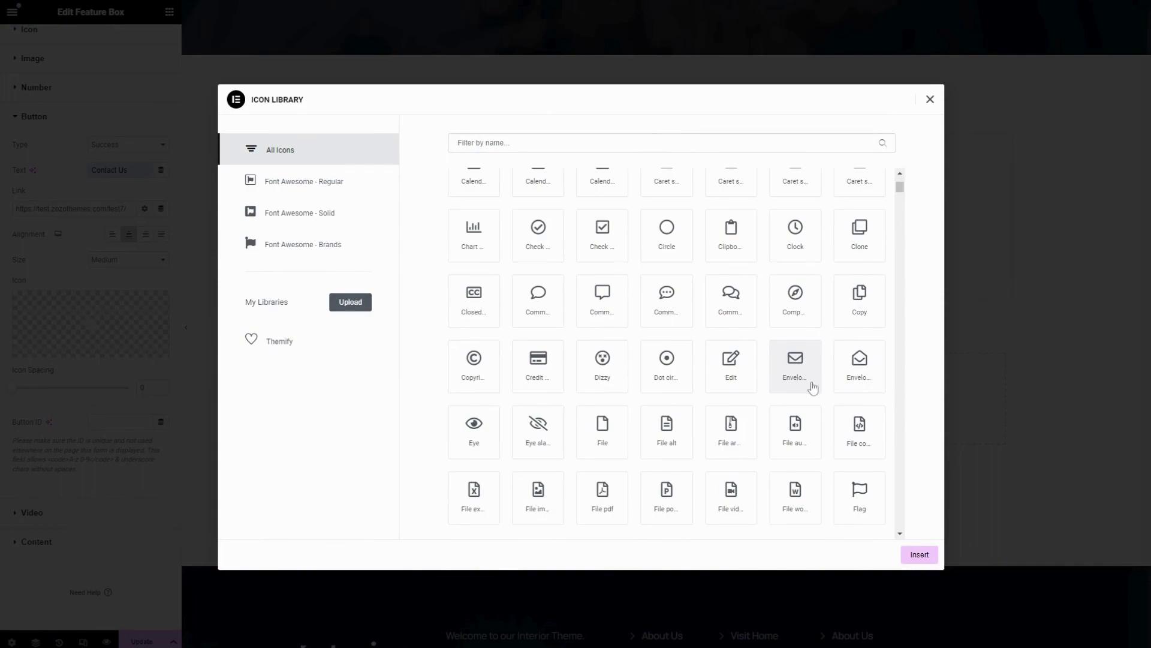
{"action": "scroll", "coordinate": [803, 378], "scroll_direction": "up", "scroll_amount": 2}
{"action": "left_click", "coordinate": [546, 355]}
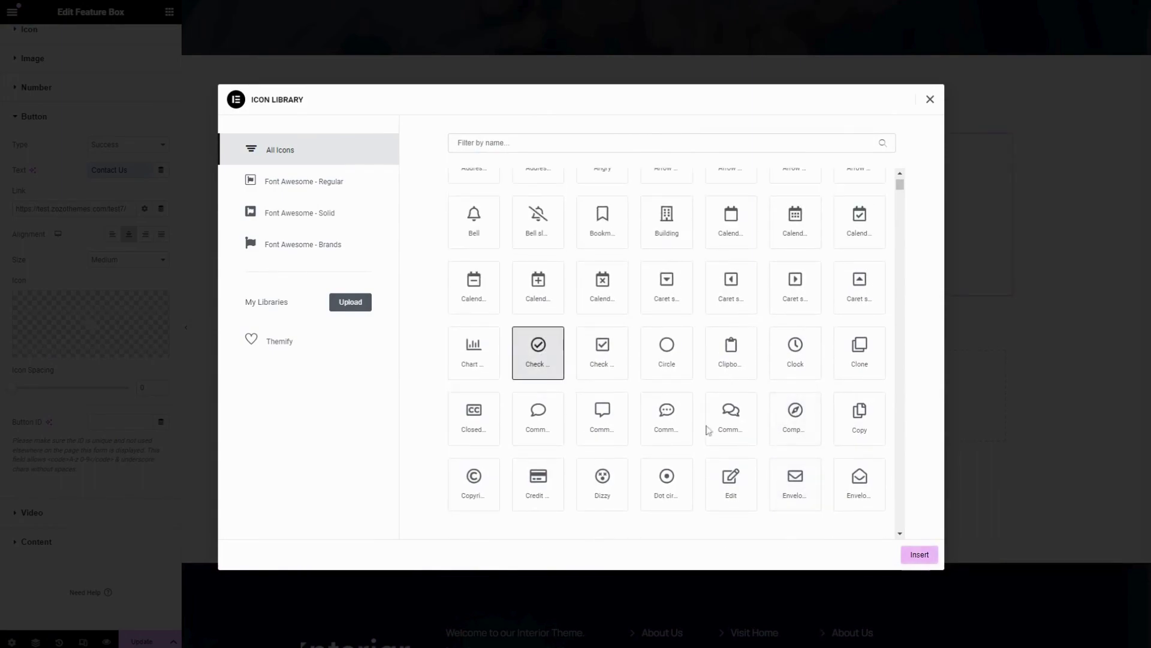
{"action": "left_click", "coordinate": [920, 554]}
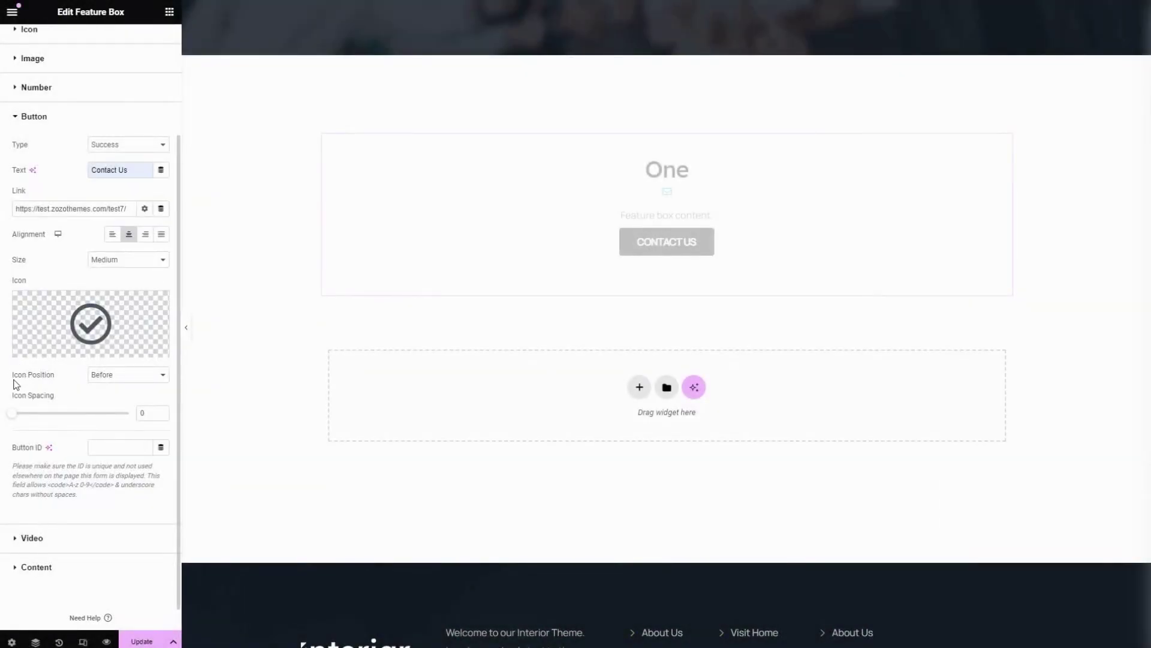
- Keep the button icon's position at Before and set its spacing to 11
{"action": "left_click", "coordinate": [115, 385]}
{"action": "mouse_move", "coordinate": [14, 419]}
{"action": "left_mouse_down"}
{"action": "mouse_move", "coordinate": [110, 418]}
{"action": "mouse_move", "coordinate": [37, 418]}
{"action": "left_mouse_up"}
{"action": "mouse_move", "coordinate": [49, 359]}
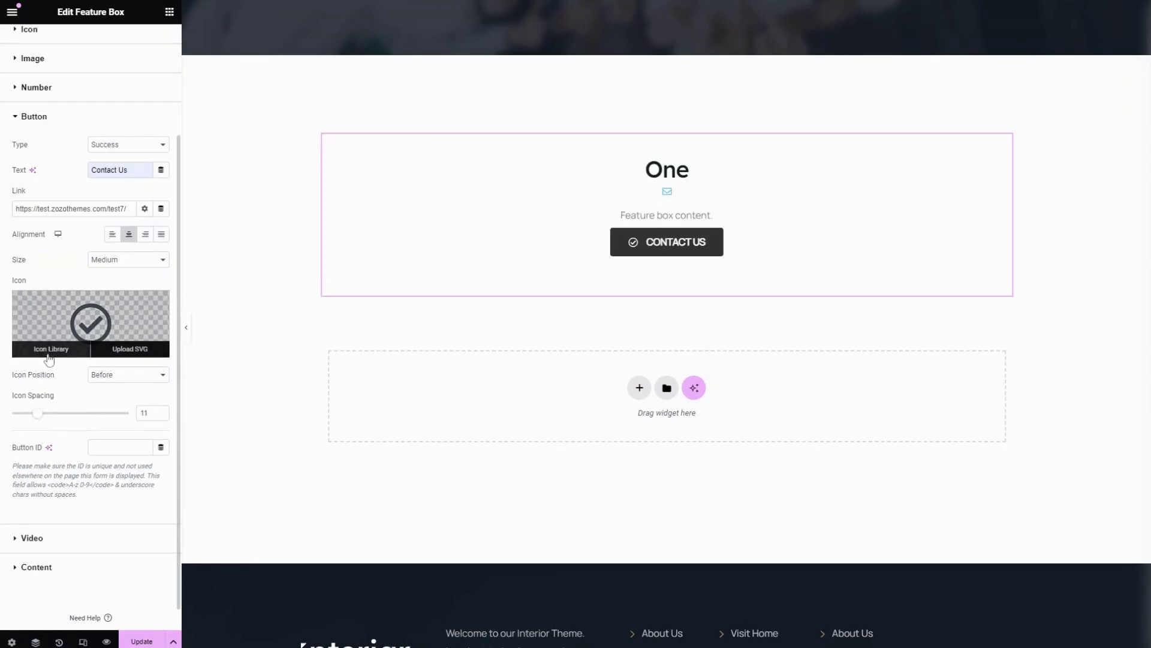
- View the button's ID setting and the Feature Box Video setting
{"action": "scroll", "coordinate": [51, 357], "scroll_direction": "down", "scroll_amount": 1}
{"action": "left_click", "coordinate": [119, 422]}
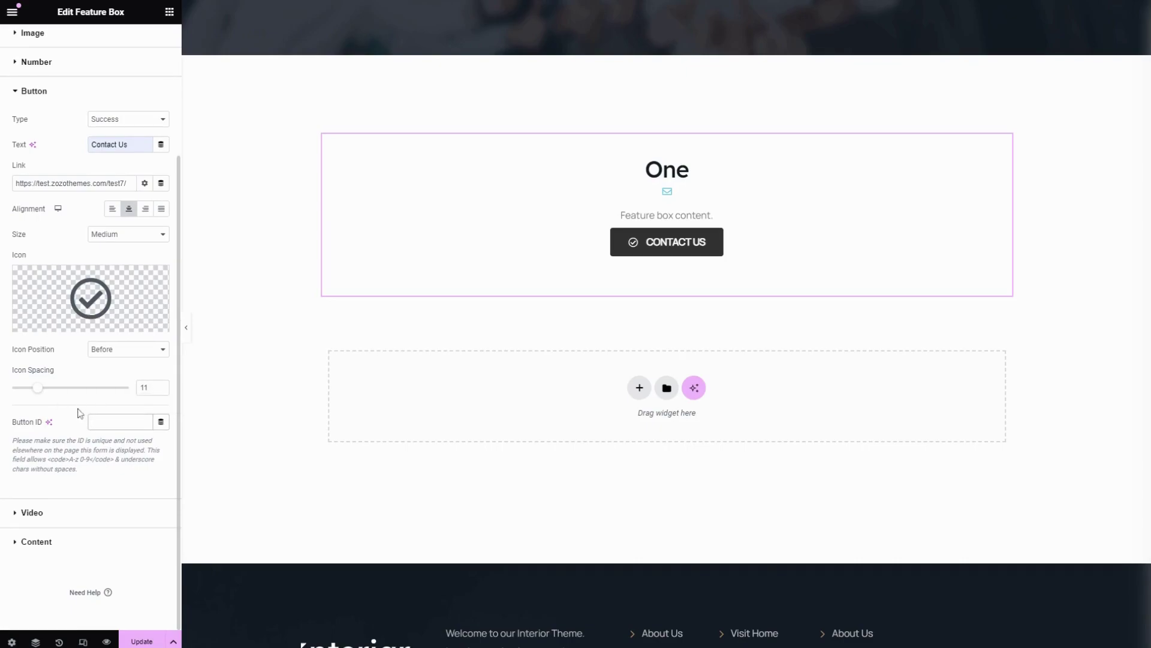
{"action": "left_click", "coordinate": [51, 513]}
{"action": "left_click", "coordinate": [128, 315]}
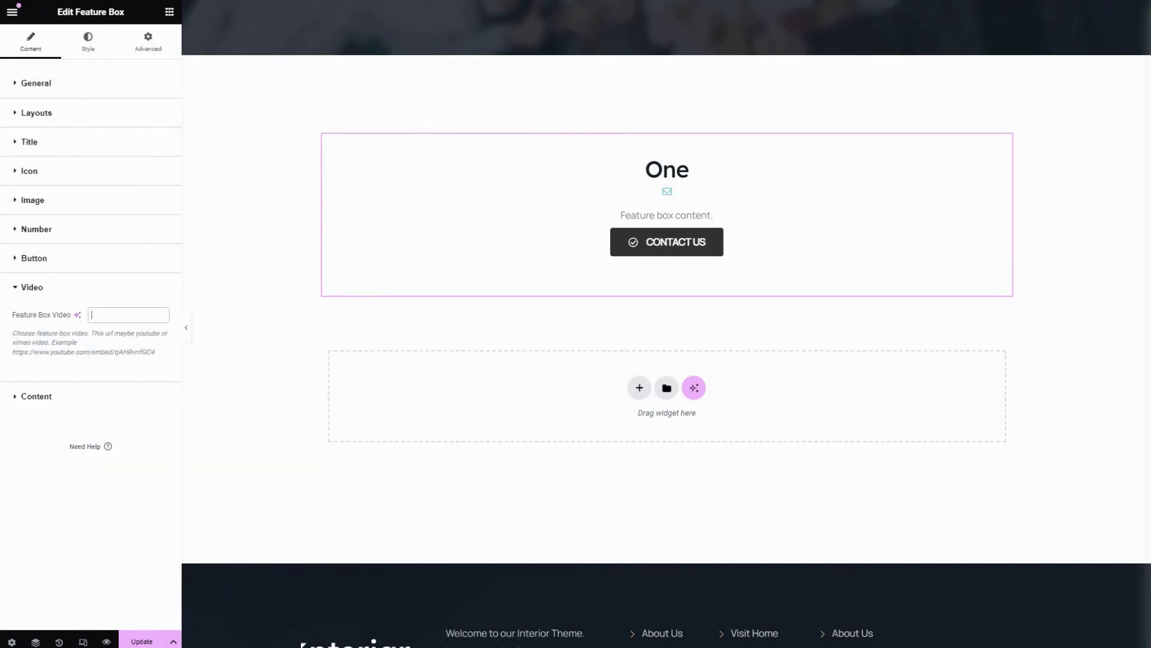
- Change the feature box content text to "Feature box content Lorem."
{"action": "left_click", "coordinate": [37, 396]}
{"action": "left_click", "coordinate": [91, 370]}
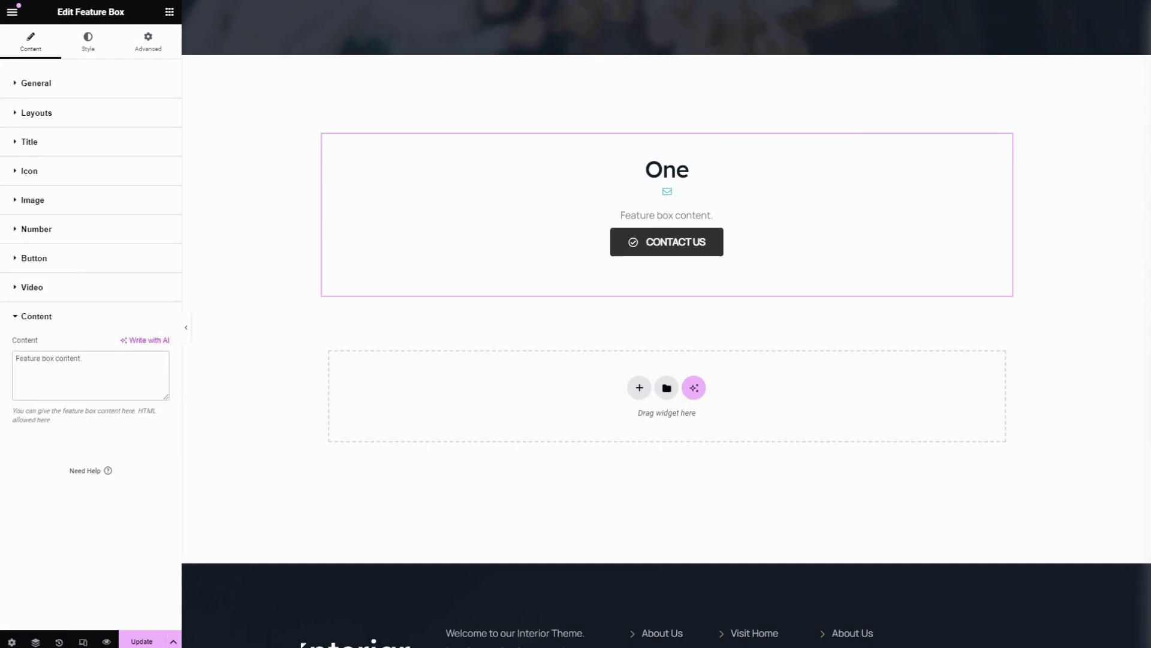
{"action": "key", "text": "BackSpace"}
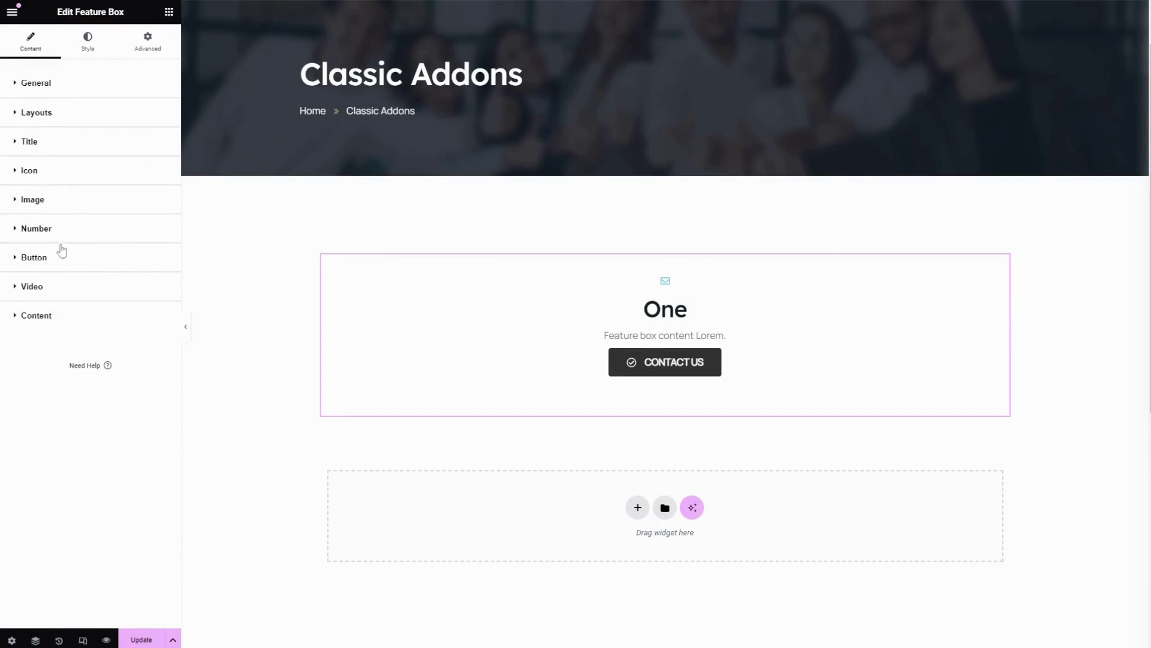
- Try enabling the Image and Video items in the feature box layout and return both to Disabled
{"action": "left_click", "coordinate": [62, 122]}
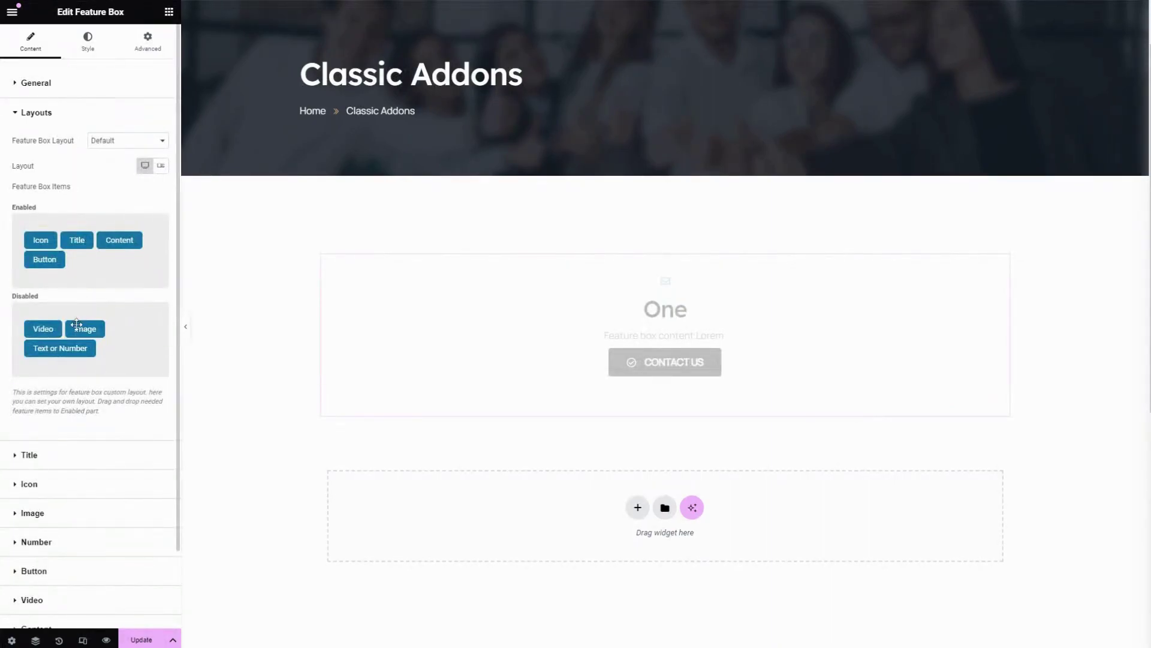
{"action": "mouse_move", "coordinate": [78, 326]}
{"action": "left_mouse_down"}
{"action": "mouse_move", "coordinate": [102, 290]}
{"action": "mouse_move", "coordinate": [88, 259]}
{"action": "mouse_move", "coordinate": [79, 290]}
{"action": "mouse_move", "coordinate": [93, 329]}
{"action": "mouse_move", "coordinate": [87, 273]}
{"action": "mouse_move", "coordinate": [123, 262]}
{"action": "mouse_move", "coordinate": [34, 289]}
{"action": "mouse_move", "coordinate": [60, 336]}
{"action": "left_mouse_up"}
{"action": "left_click_drag", "start_coordinate": [81, 261], "coordinate": [49, 359]}
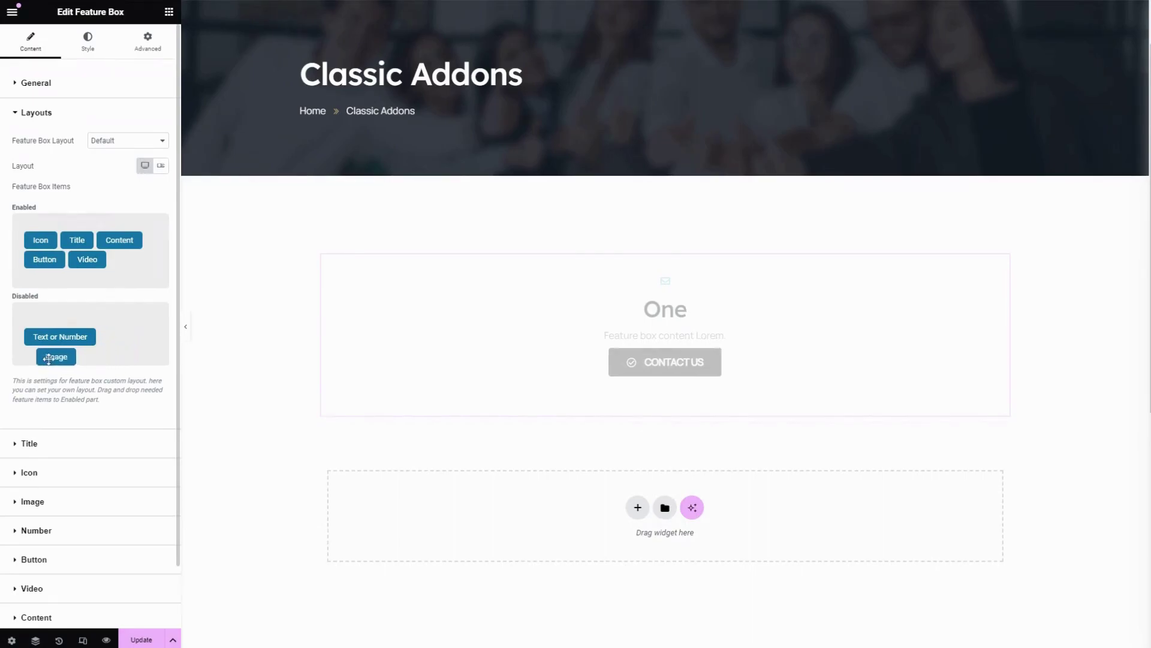
{"action": "left_click_drag", "start_coordinate": [87, 261], "coordinate": [80, 320]}
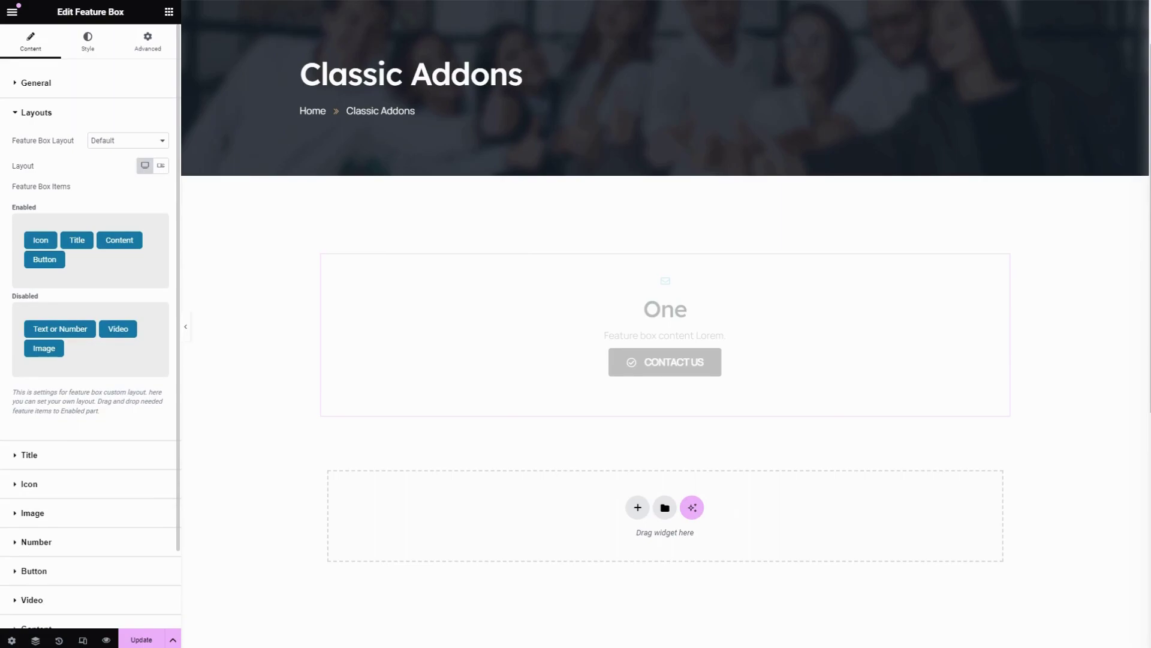
- Set the feature box's normal background to the light green global color #E7FDEA and its font color to Secondary
{"action": "left_click", "coordinate": [36, 83]}
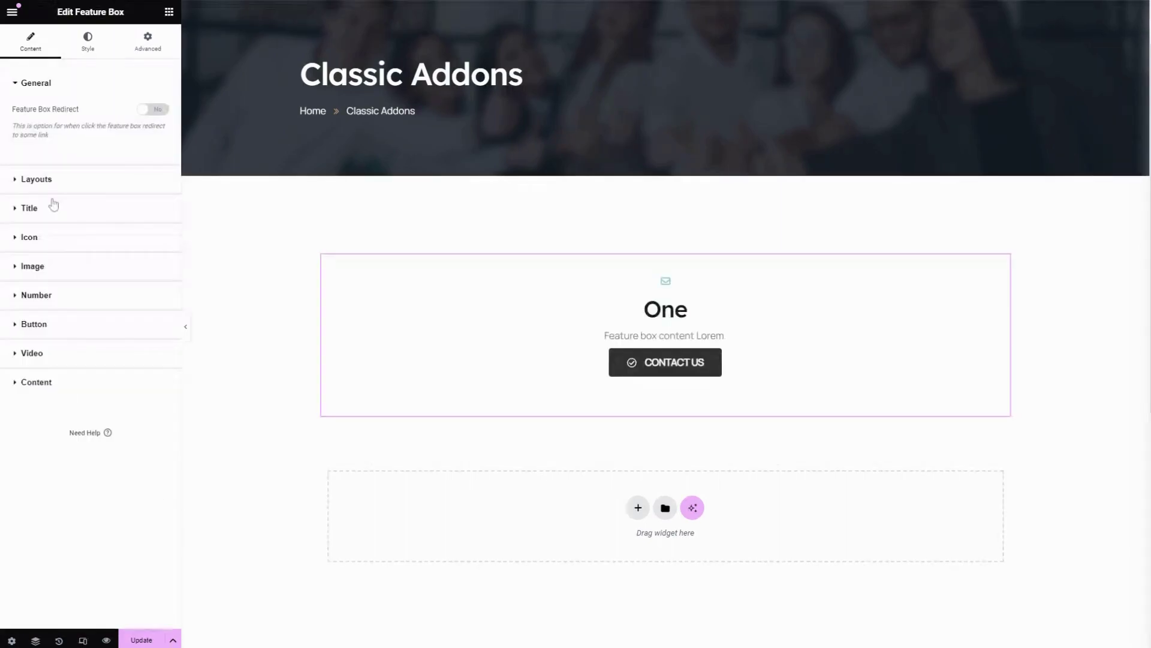
{"action": "left_click", "coordinate": [86, 54]}
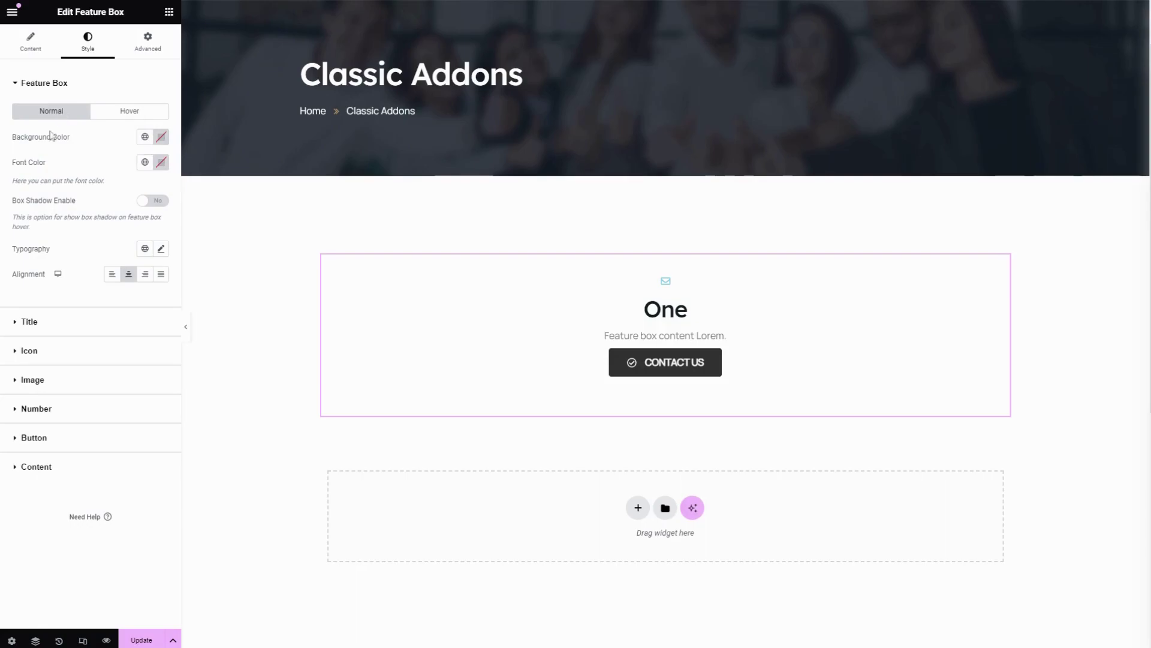
{"action": "left_click", "coordinate": [145, 137]}
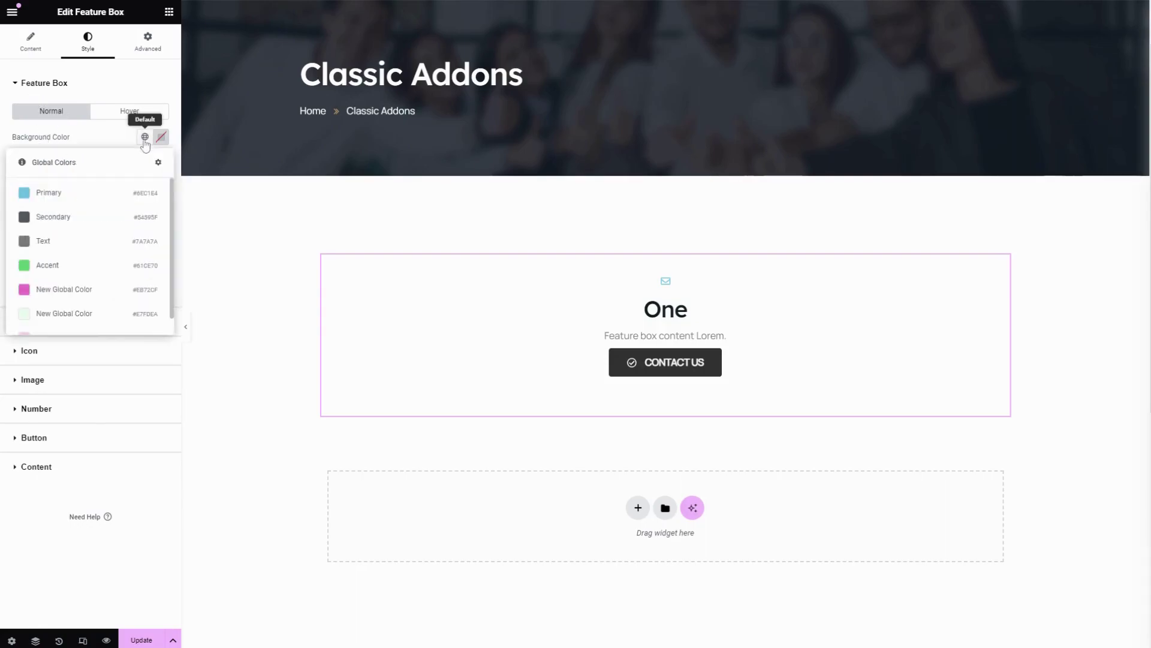
{"action": "left_click", "coordinate": [73, 312]}
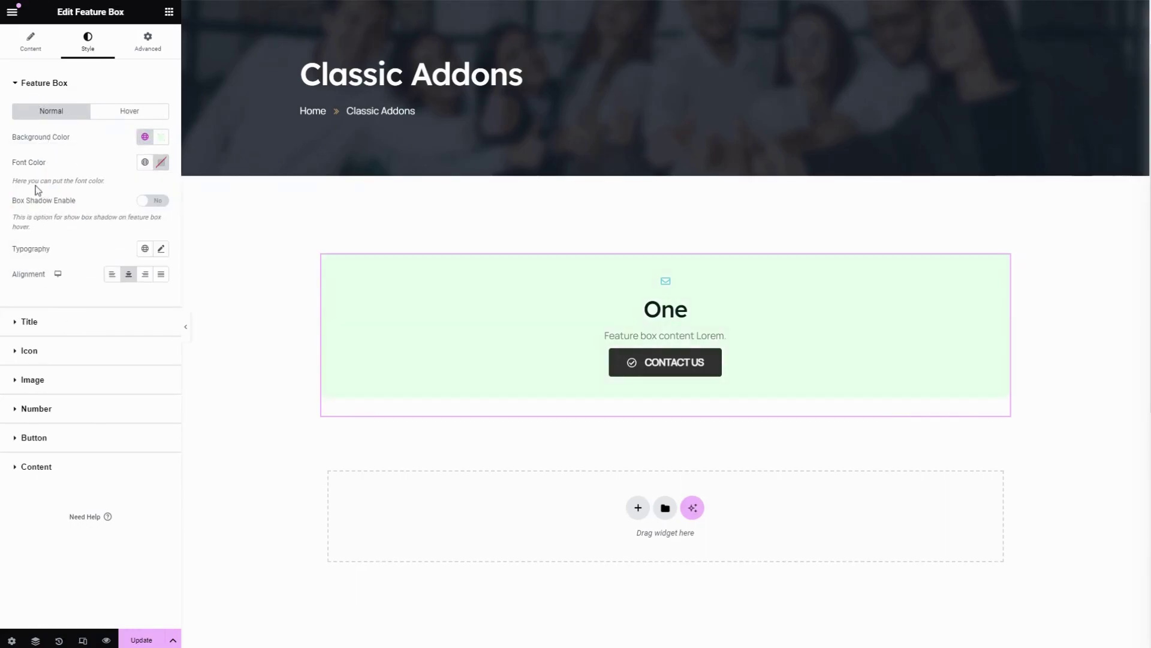
{"action": "left_click", "coordinate": [145, 163]}
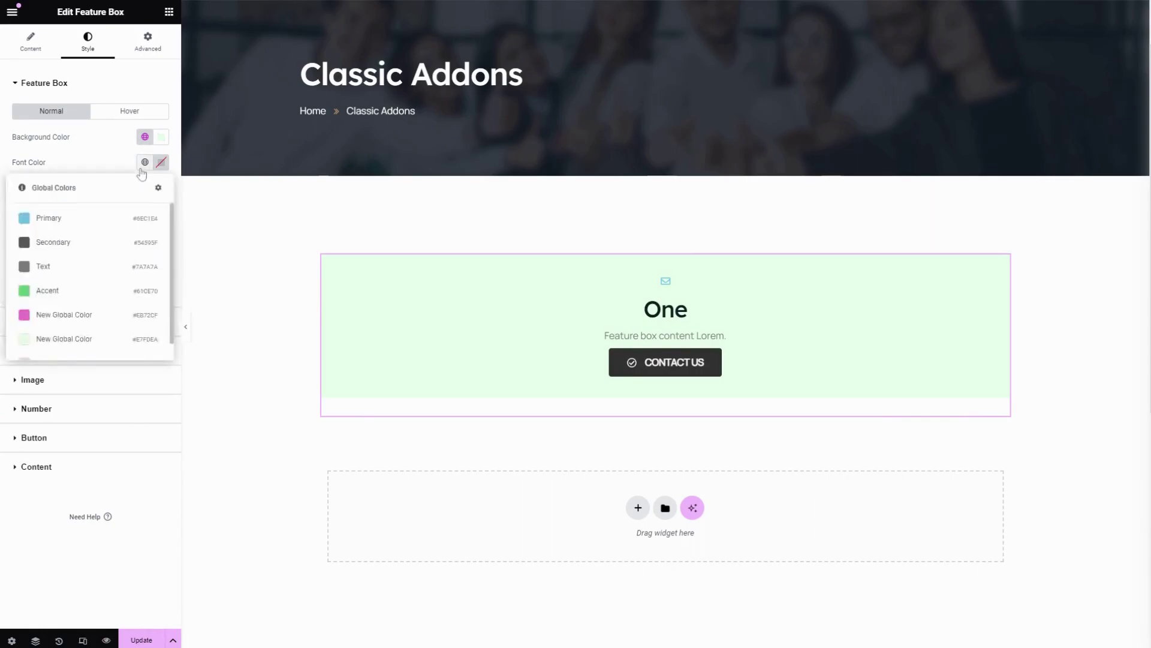
{"action": "left_click", "coordinate": [80, 246]}
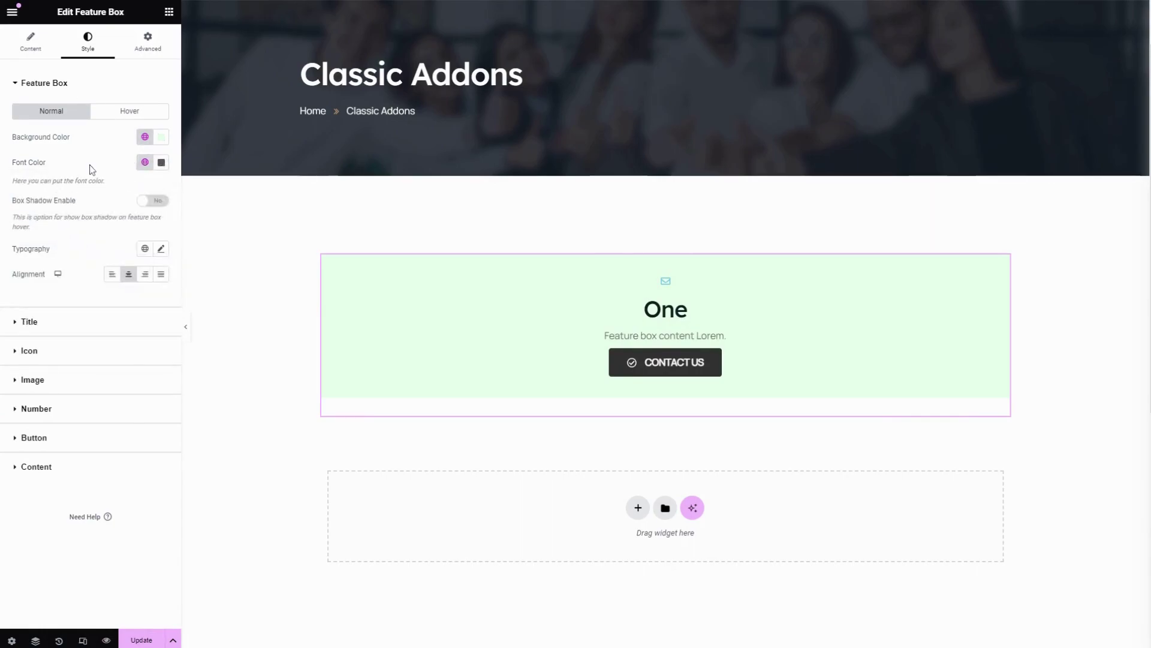
- Set the feature box's hover background to the light pink global color and its hover font color to Secondary
{"action": "left_click", "coordinate": [115, 111]}
{"action": "left_click", "coordinate": [145, 138]}
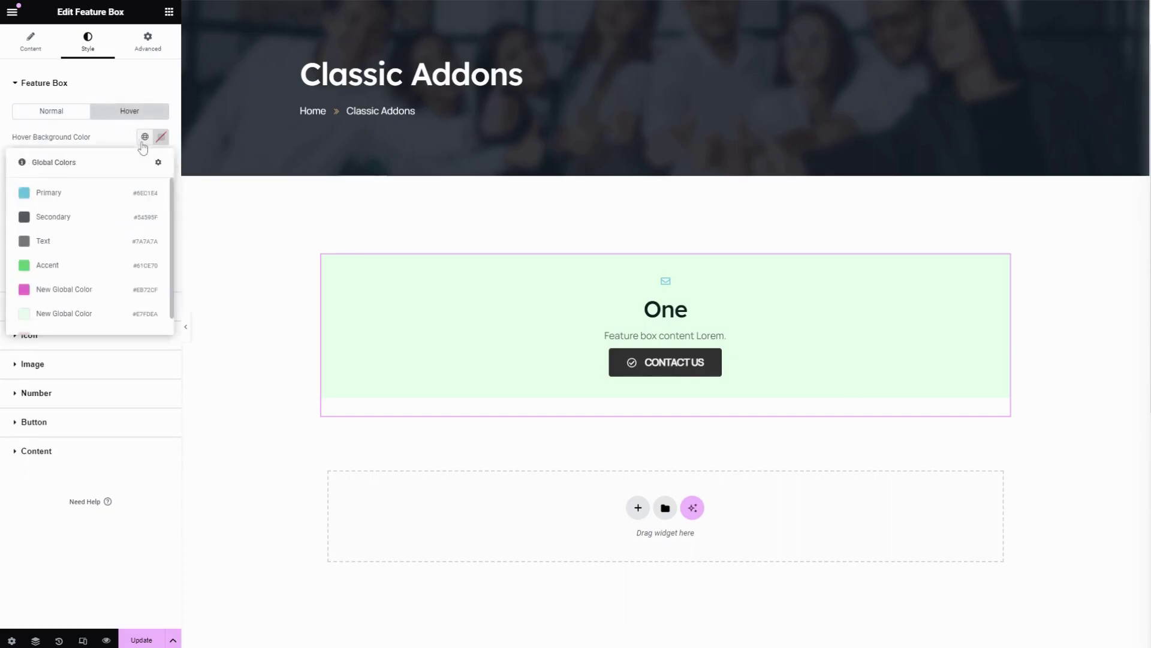
{"action": "scroll", "coordinate": [82, 316], "scroll_direction": "down", "scroll_amount": 1}
{"action": "left_click", "coordinate": [84, 318]}
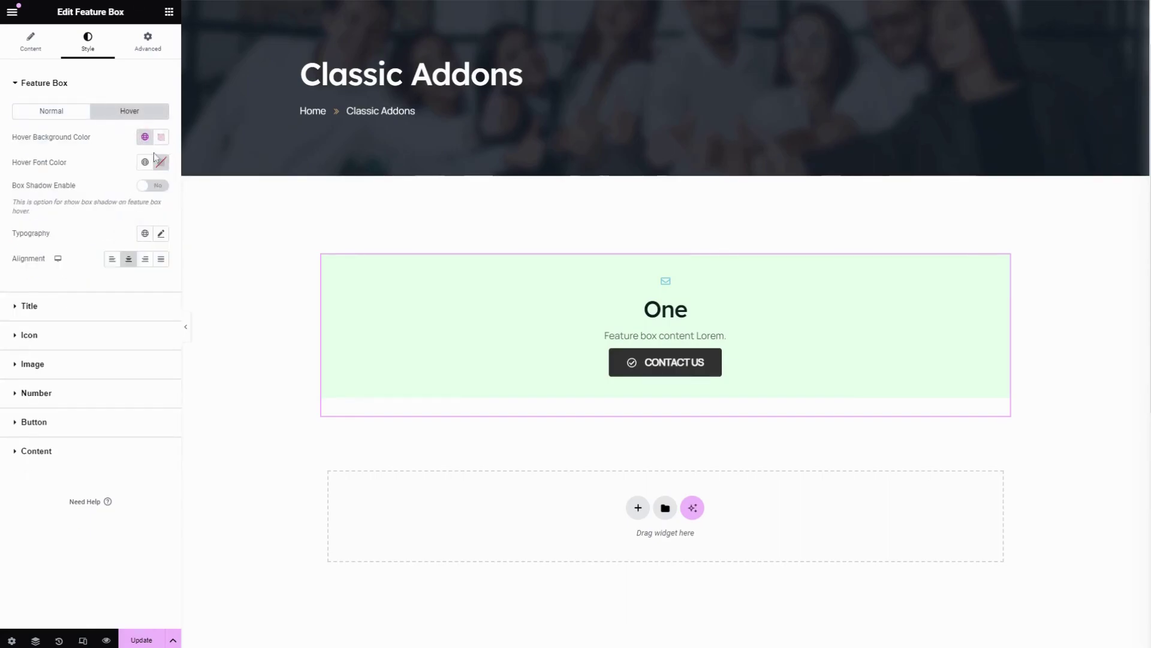
{"action": "left_click", "coordinate": [142, 167]}
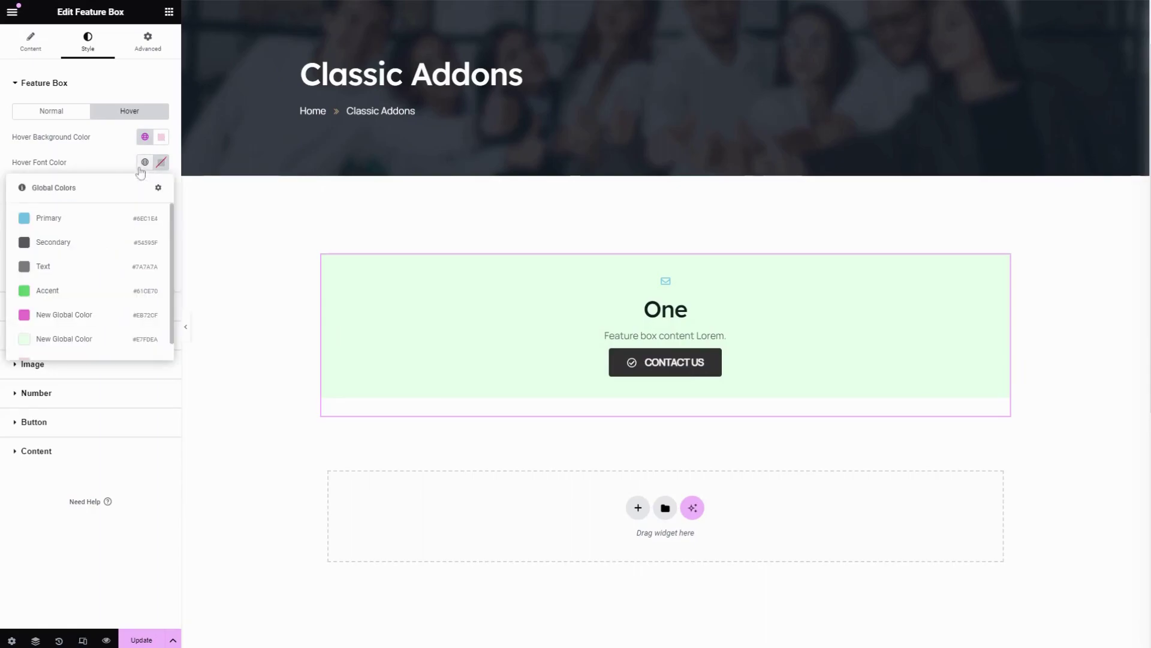
{"action": "left_click", "coordinate": [56, 246]}
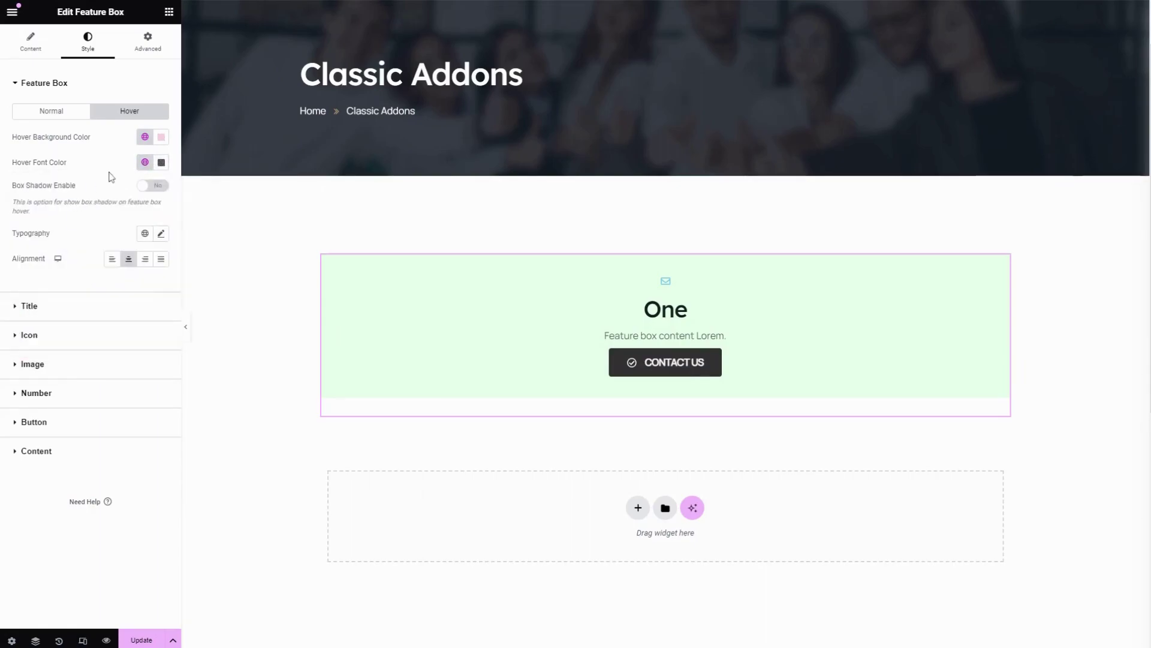
- Enable the feature box's shadow with horizontal -8, vertical 3, blur 12 and spread -23
{"action": "left_click", "coordinate": [43, 115]}
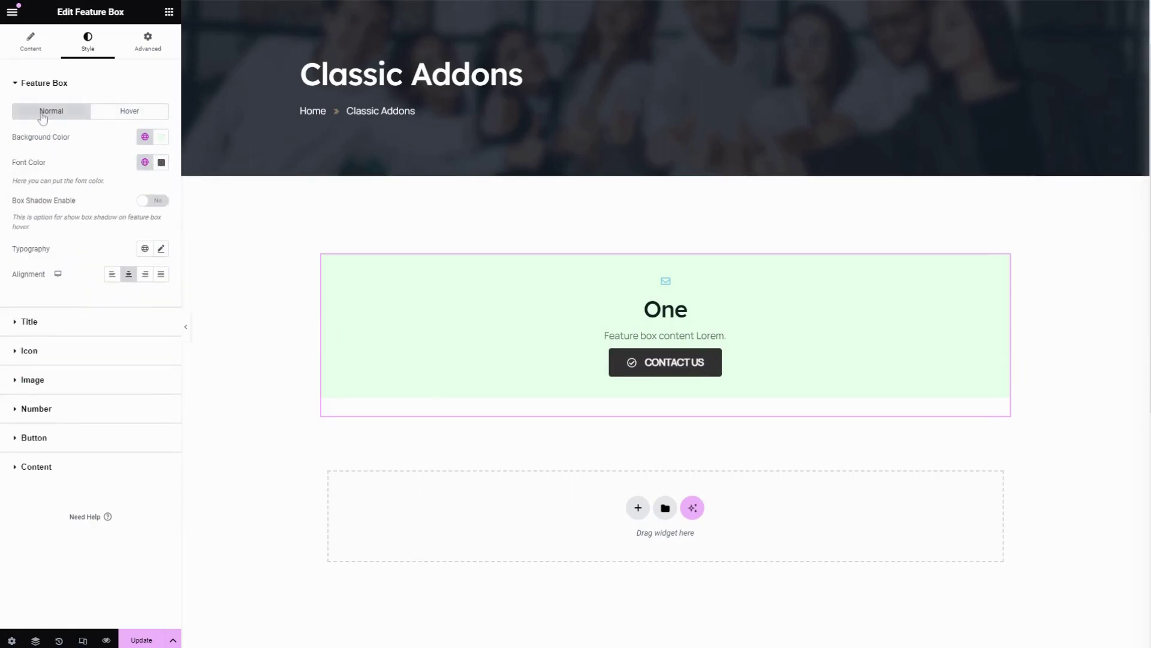
{"action": "left_click", "coordinate": [150, 205]}
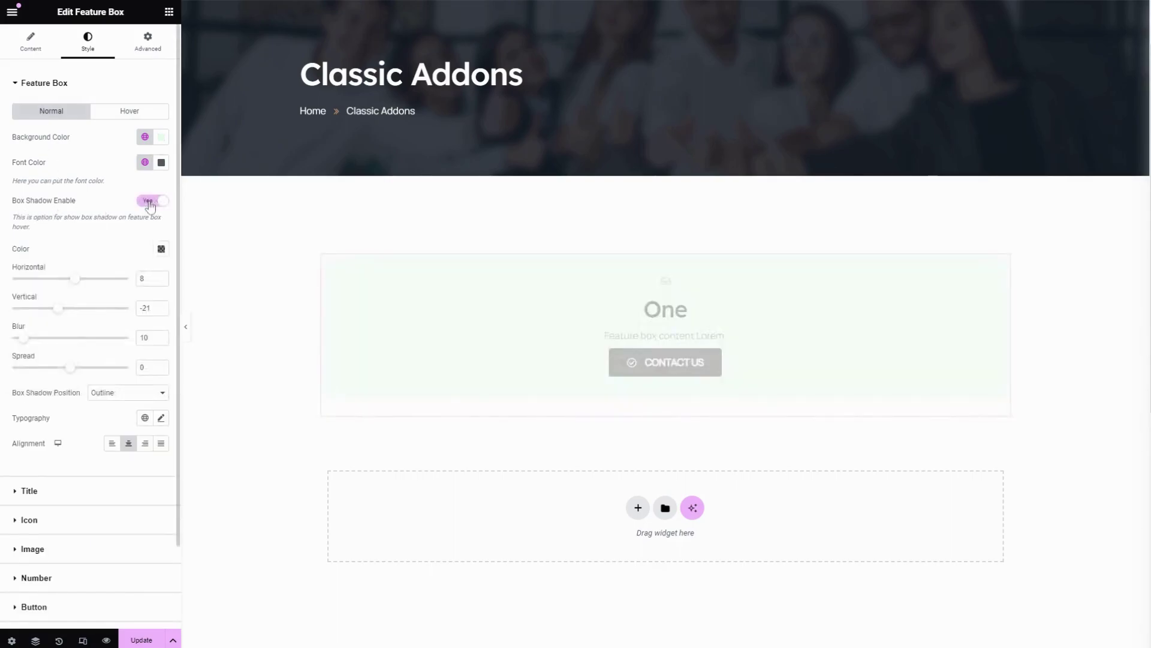
{"action": "left_click_drag", "start_coordinate": [78, 282], "coordinate": [27, 340]}
{"action": "mouse_move", "coordinate": [65, 373]}
{"action": "left_mouse_down"}
{"action": "mouse_move", "coordinate": [42, 372]}
{"action": "mouse_move", "coordinate": [58, 370]}
{"action": "left_mouse_up"}
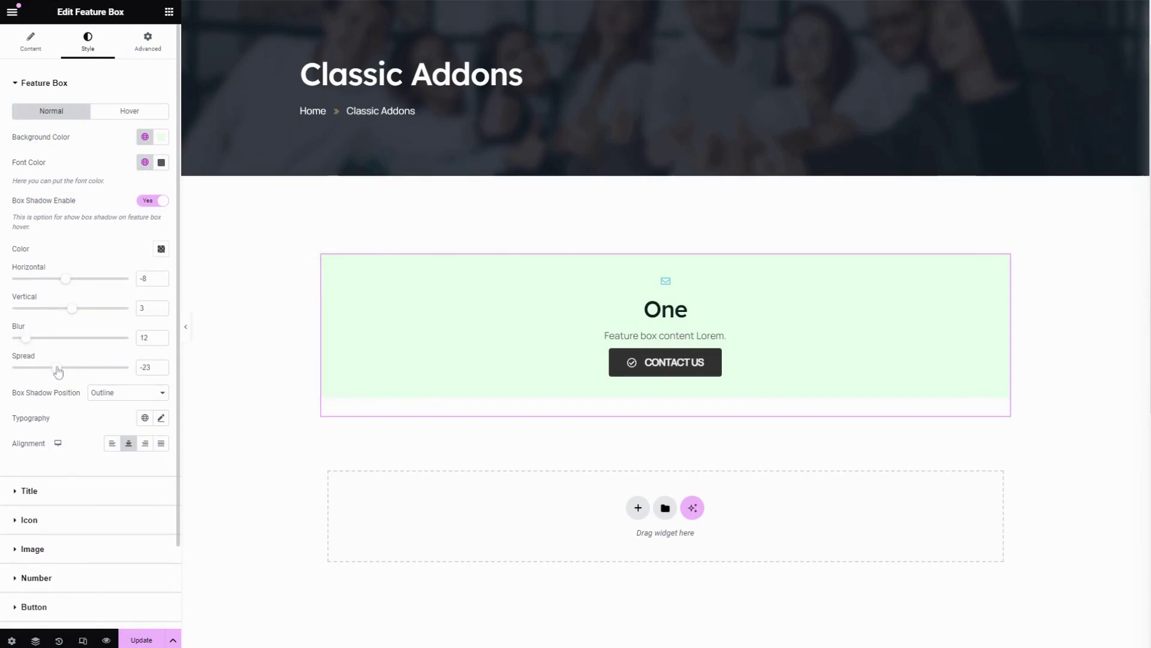
- View the feature box's typography options
{"action": "scroll", "coordinate": [82, 324], "scroll_direction": "down", "scroll_amount": 2}
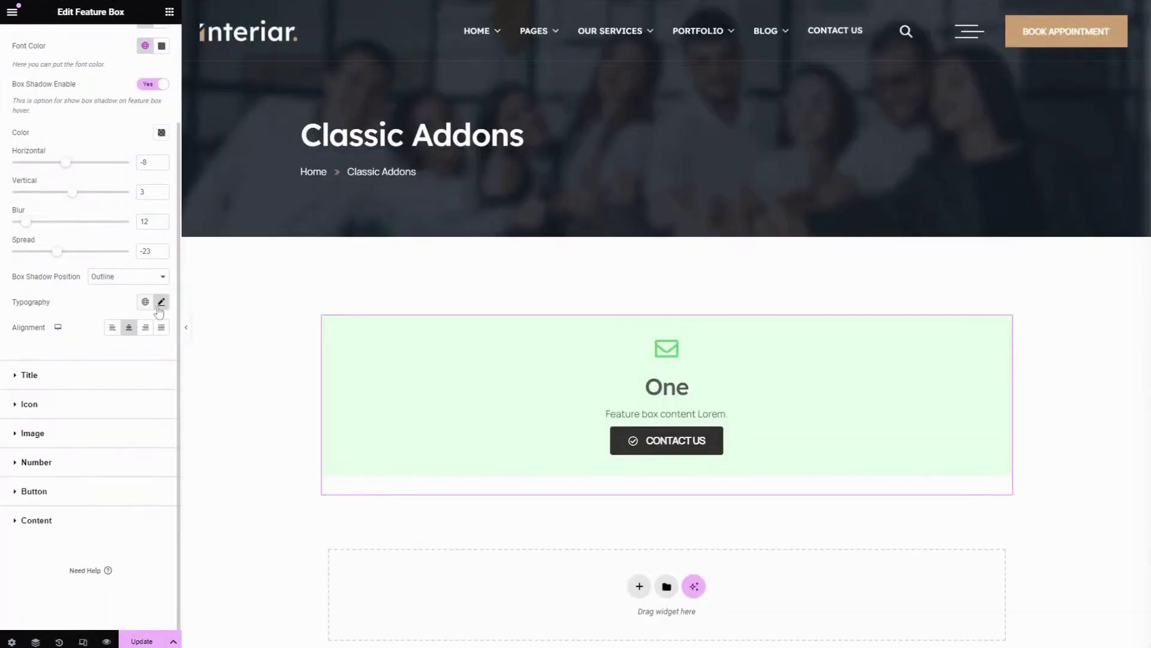
{"action": "left_click", "coordinate": [161, 303]}
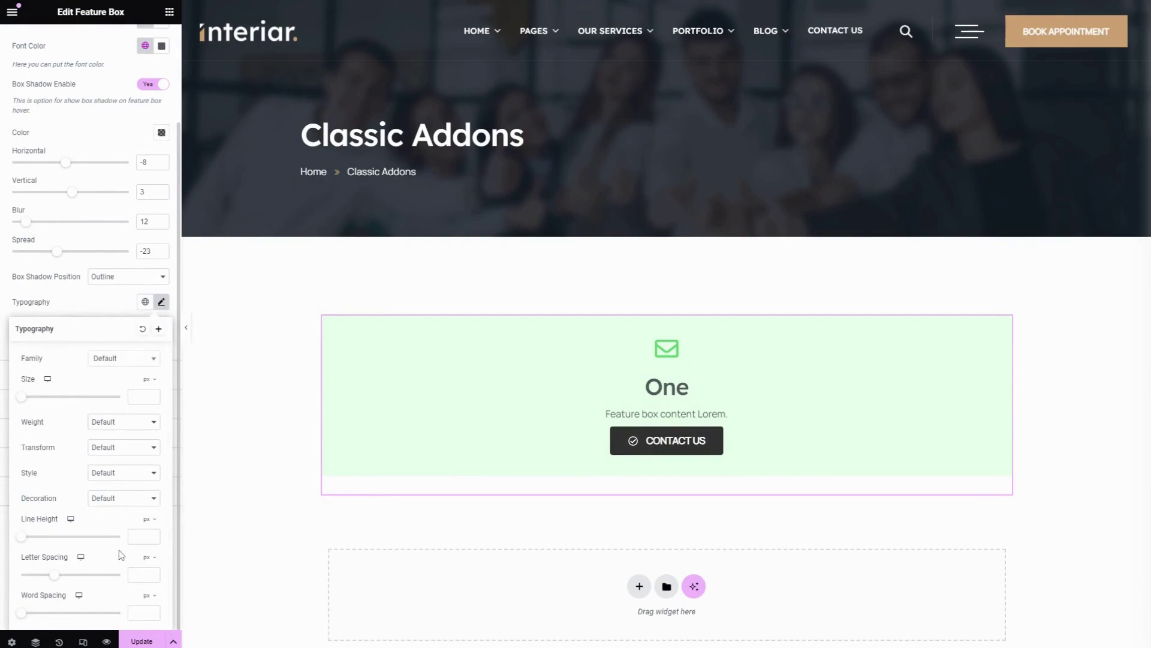
{"action": "left_click", "coordinate": [79, 298]}
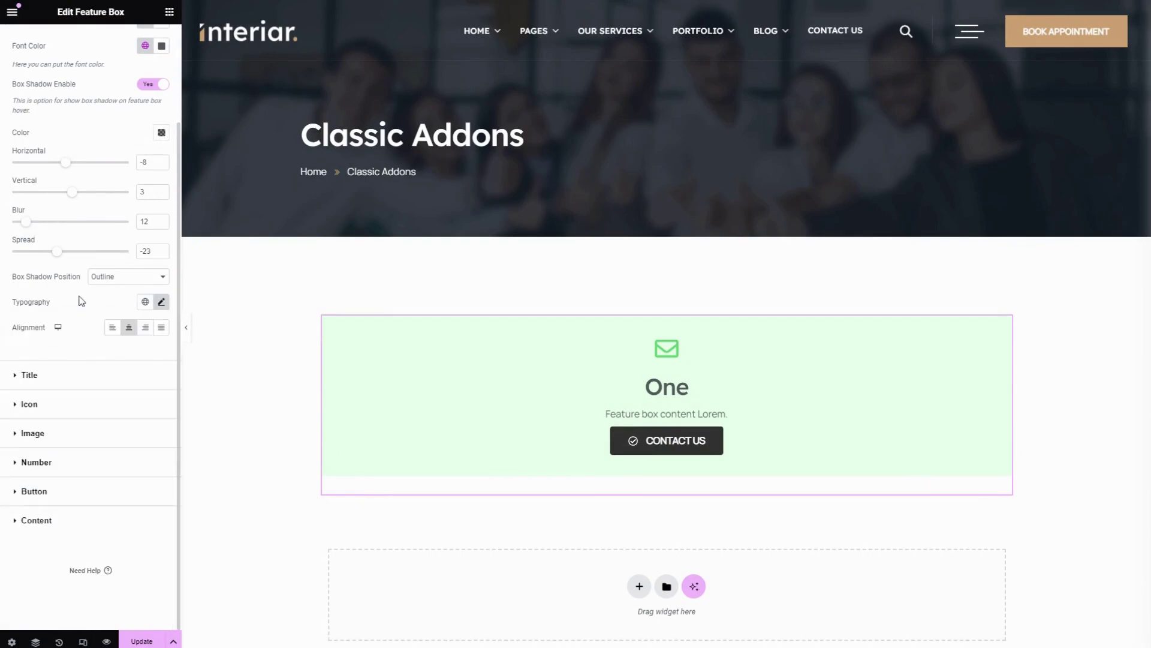
- Try the right, justified and left alignments for the feature box and return it to center
{"action": "scroll", "coordinate": [144, 337], "scroll_direction": "up", "scroll_amount": 1}
{"action": "left_click", "coordinate": [145, 349]}
{"action": "left_click", "coordinate": [160, 349]}
{"action": "left_click", "coordinate": [145, 349]}
{"action": "left_click", "coordinate": [131, 357]}
{"action": "left_click", "coordinate": [132, 359]}
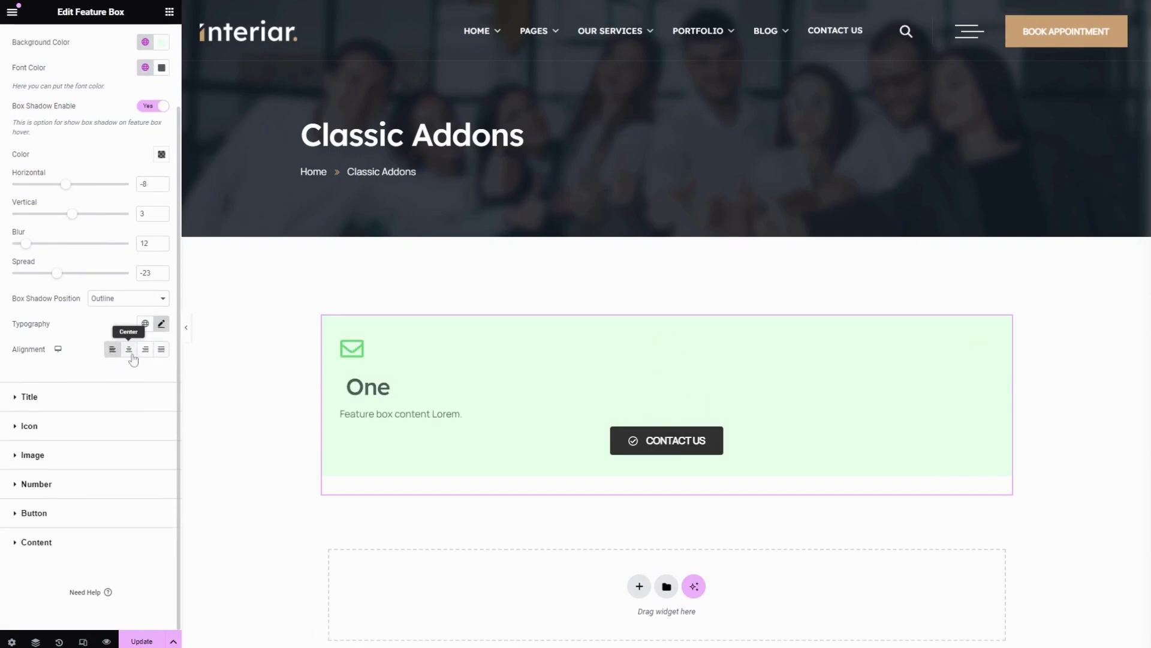
{"action": "left_click", "coordinate": [132, 357]}
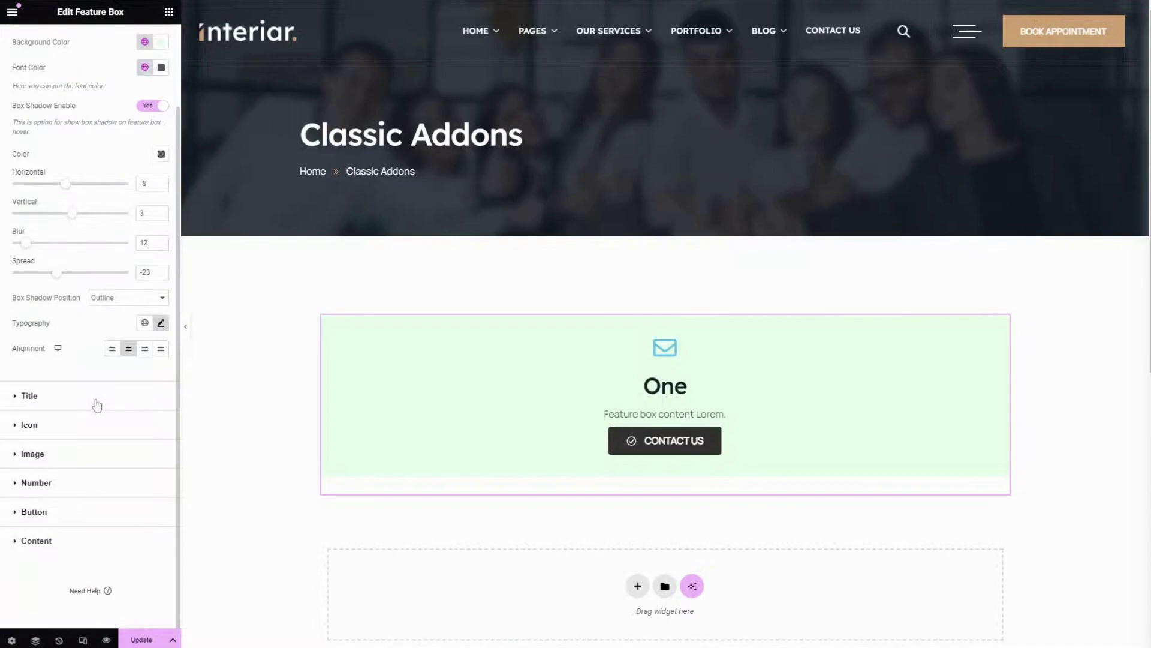
- Change the title's normal color to a dark gray global color and its hover color to Secondary
{"action": "left_click", "coordinate": [97, 404]}
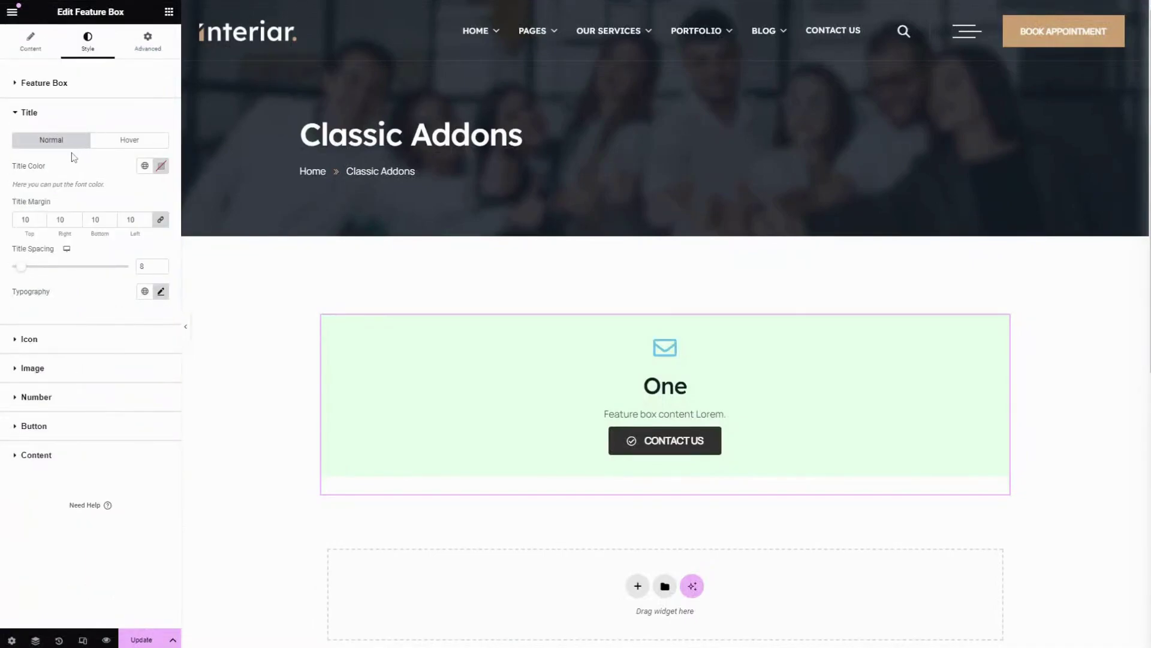
{"action": "left_click", "coordinate": [145, 166]}
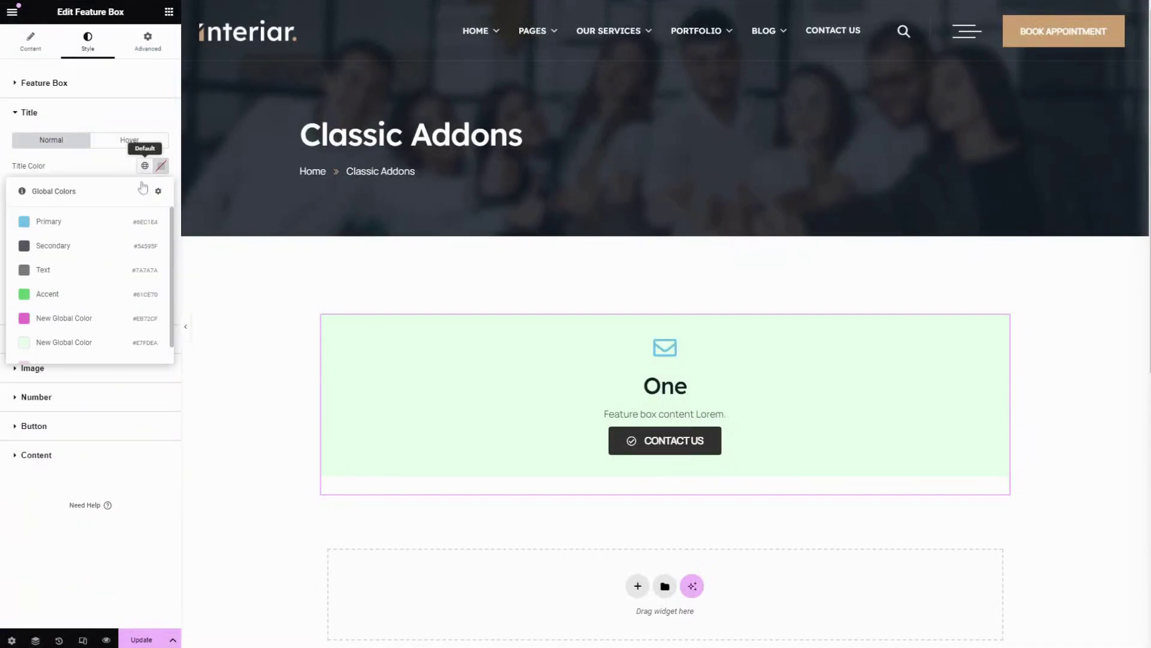
{"action": "left_click", "coordinate": [130, 140]}
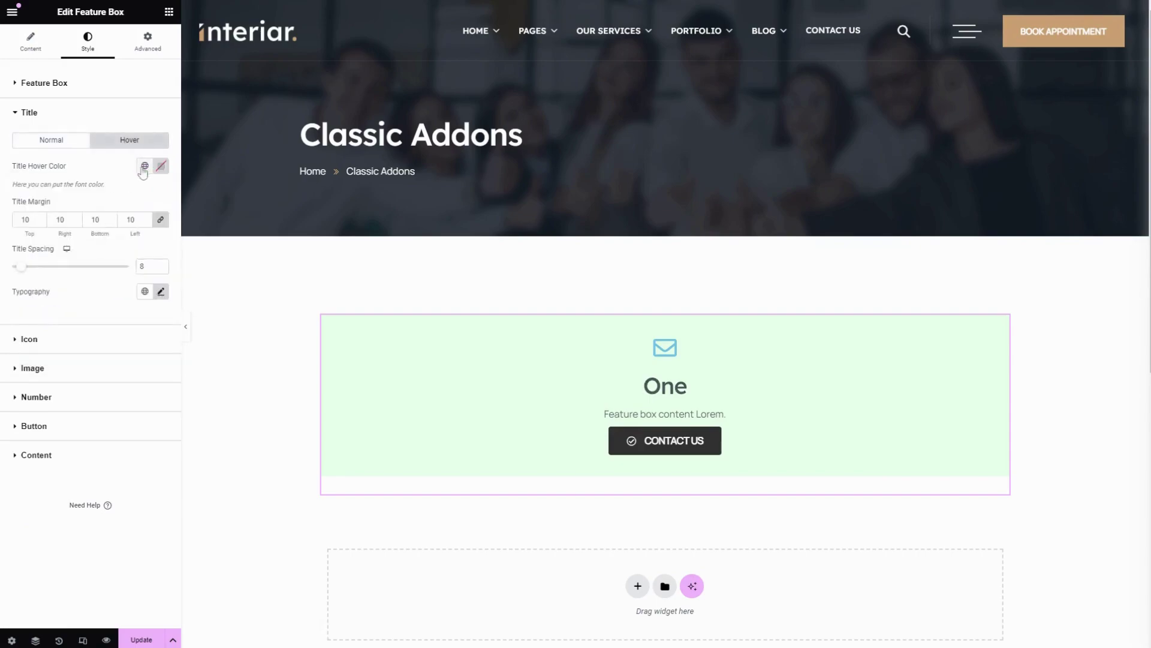
{"action": "left_click", "coordinate": [143, 168]}
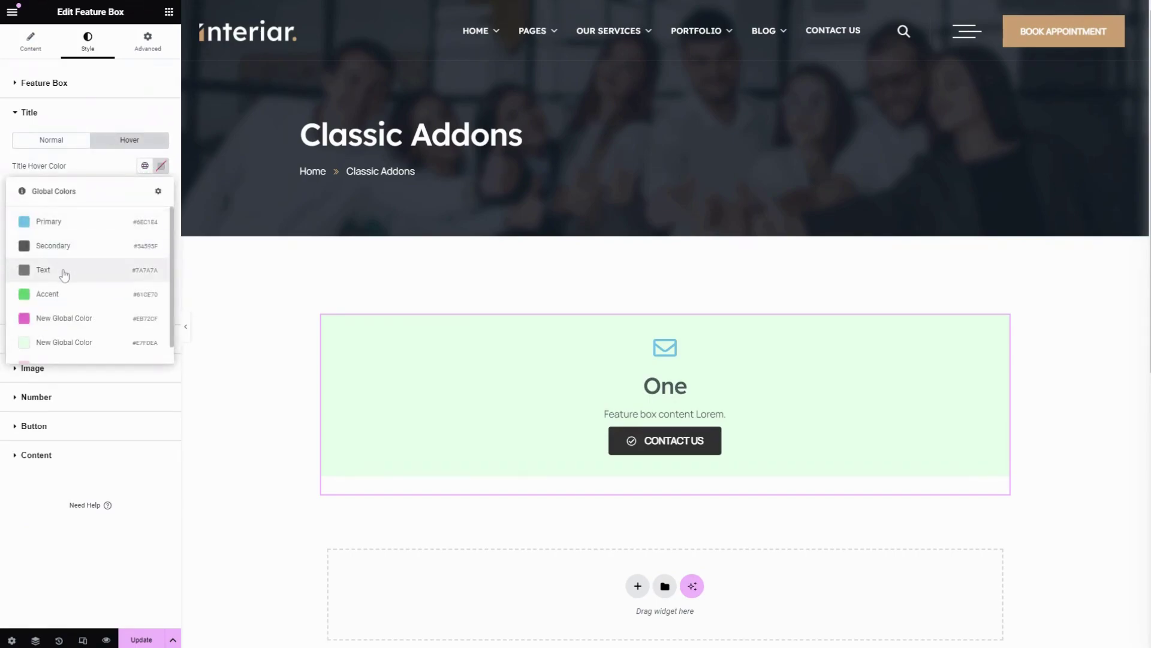
{"action": "left_click", "coordinate": [66, 247]}
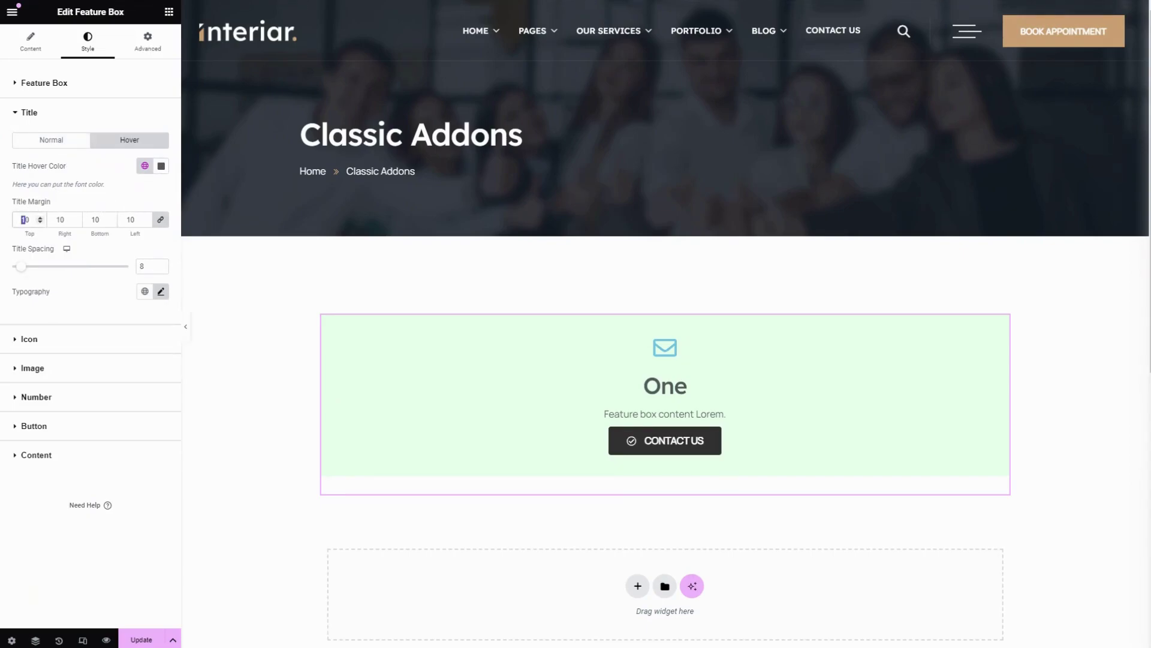
- Try a title margin of 20, return it to 10 on all sides, and set the title spacing to 6
{"action": "type", "text": "2"}
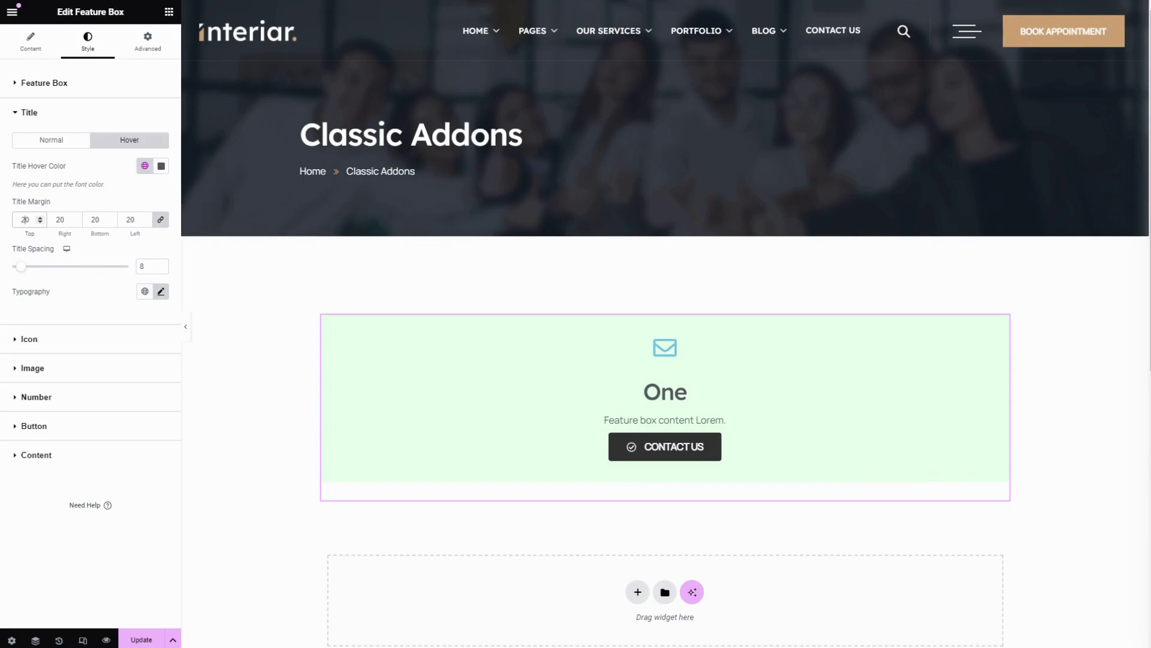
{"action": "type", "text": "10"}
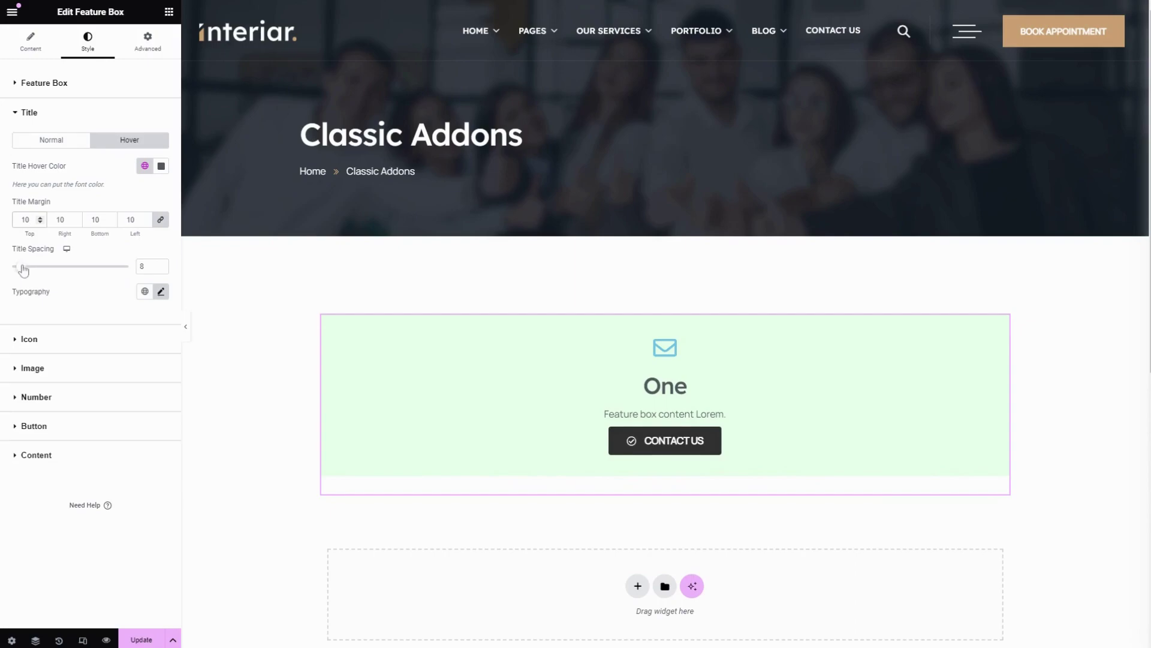
{"action": "mouse_move", "coordinate": [21, 266]}
{"action": "left_mouse_down"}
{"action": "mouse_move", "coordinate": [102, 267]}
{"action": "mouse_move", "coordinate": [20, 268]}
{"action": "left_mouse_up"}
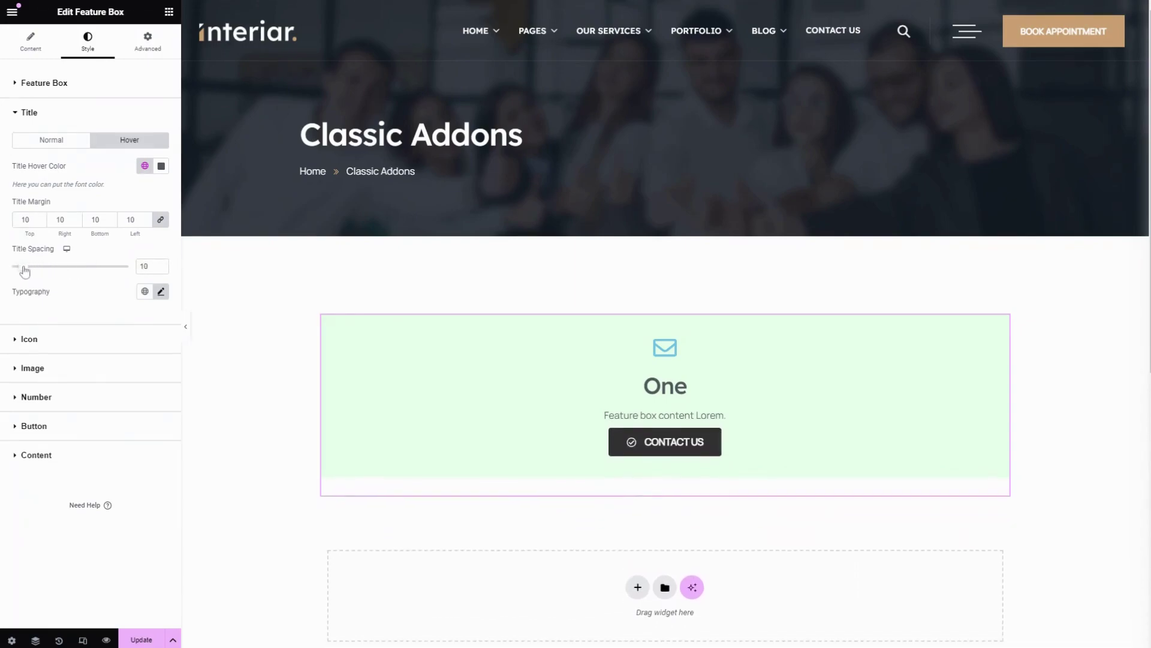
- View the title's typography options
{"action": "left_click", "coordinate": [161, 292]}
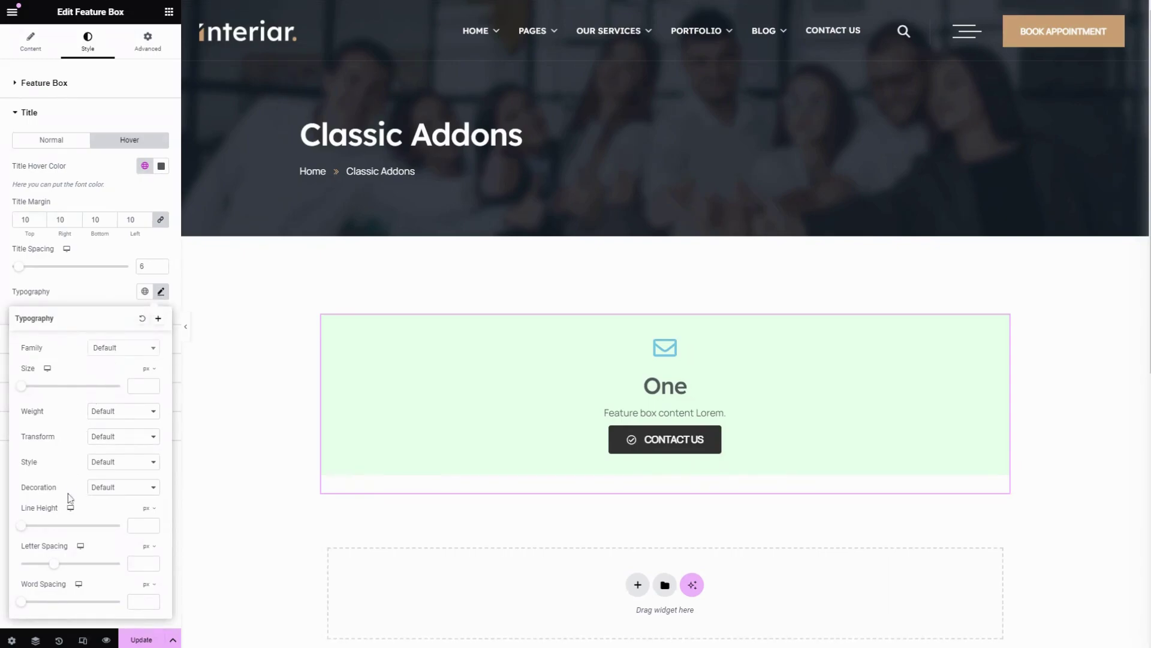
{"action": "left_click", "coordinate": [84, 291]}
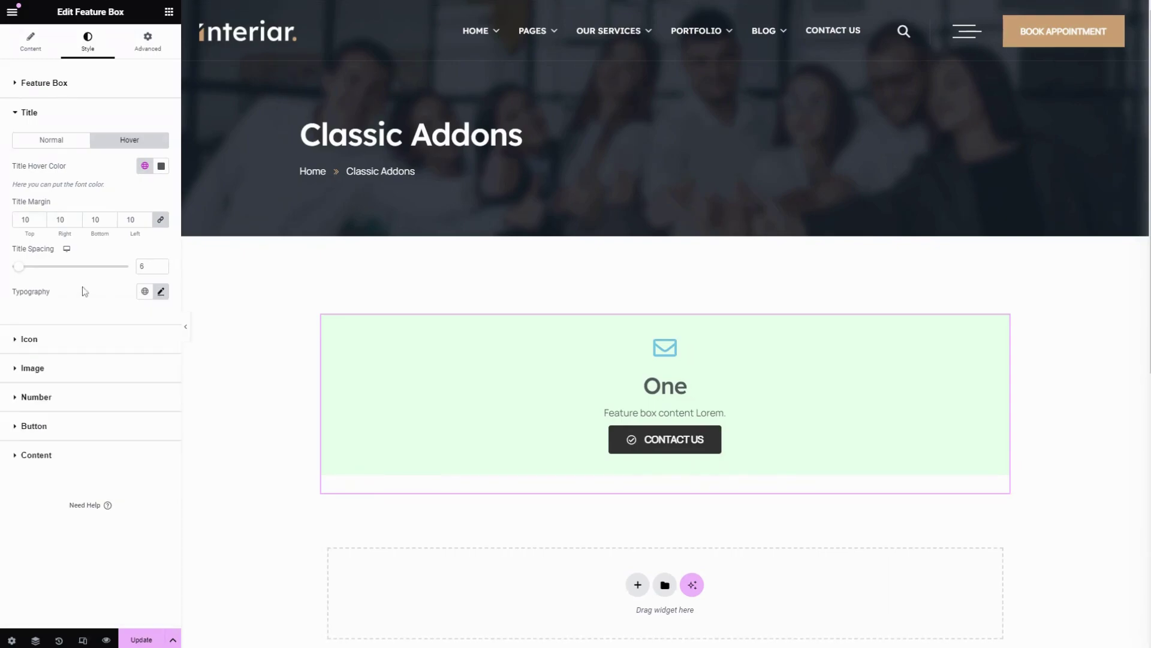
- Set the icon's primary color to the magenta global color #EB72CF and its primary hover color to Accent
{"action": "left_click", "coordinate": [68, 346]}
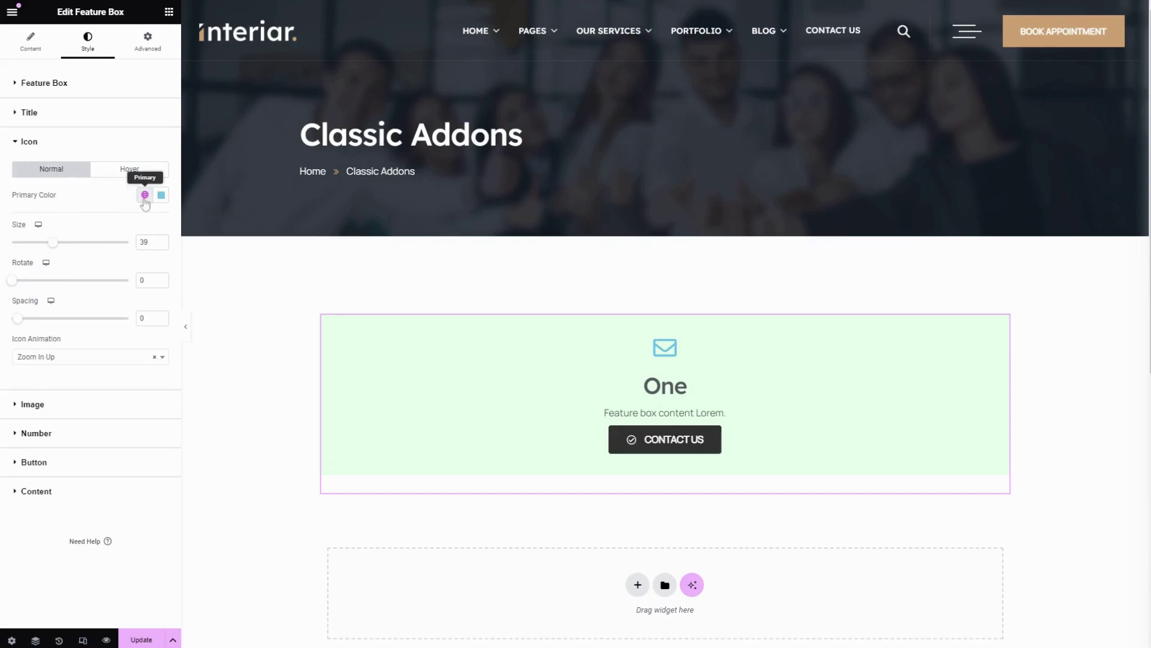
{"action": "left_click", "coordinate": [145, 196]}
{"action": "left_click", "coordinate": [58, 357]}
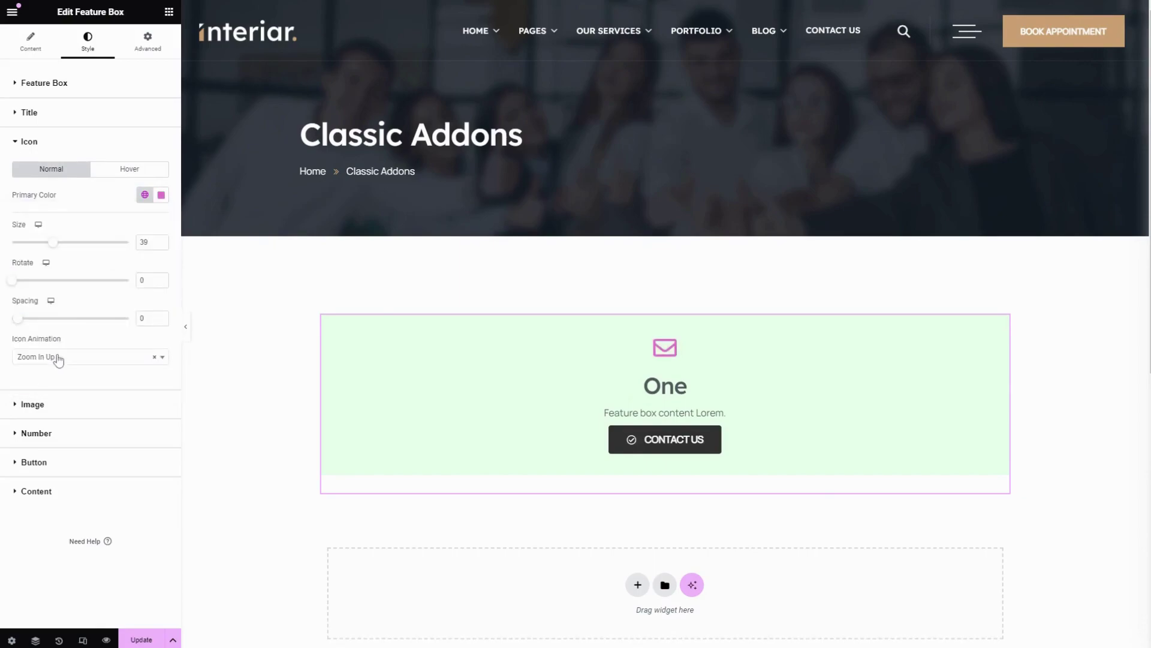
{"action": "left_click", "coordinate": [134, 169]}
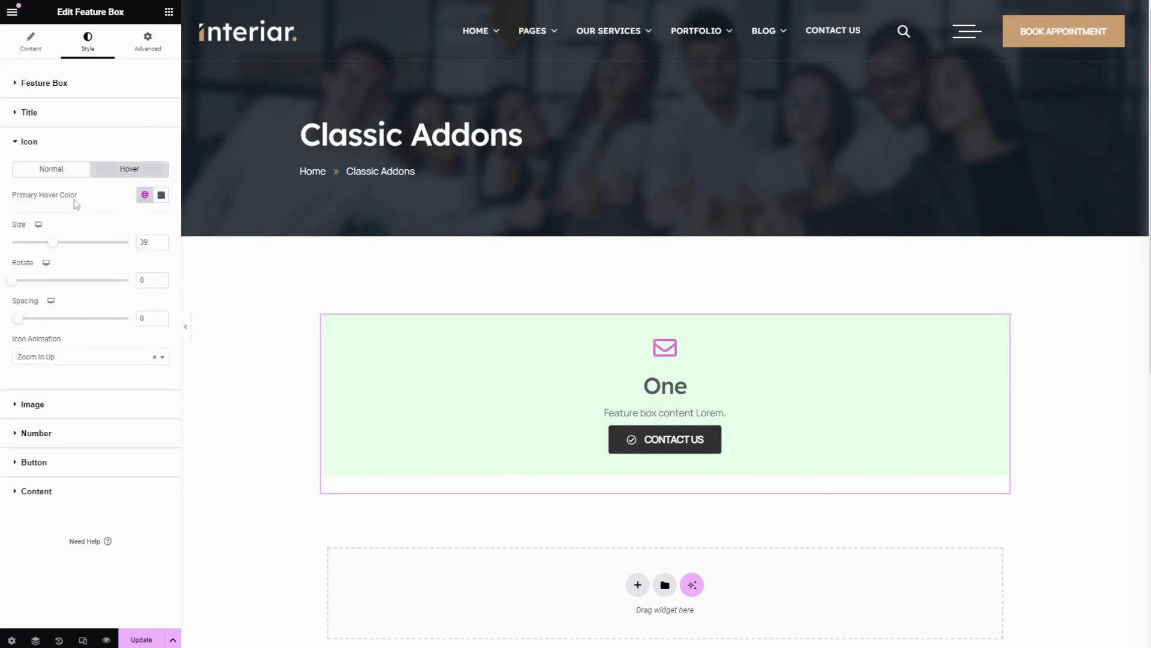
{"action": "left_click", "coordinate": [145, 195]}
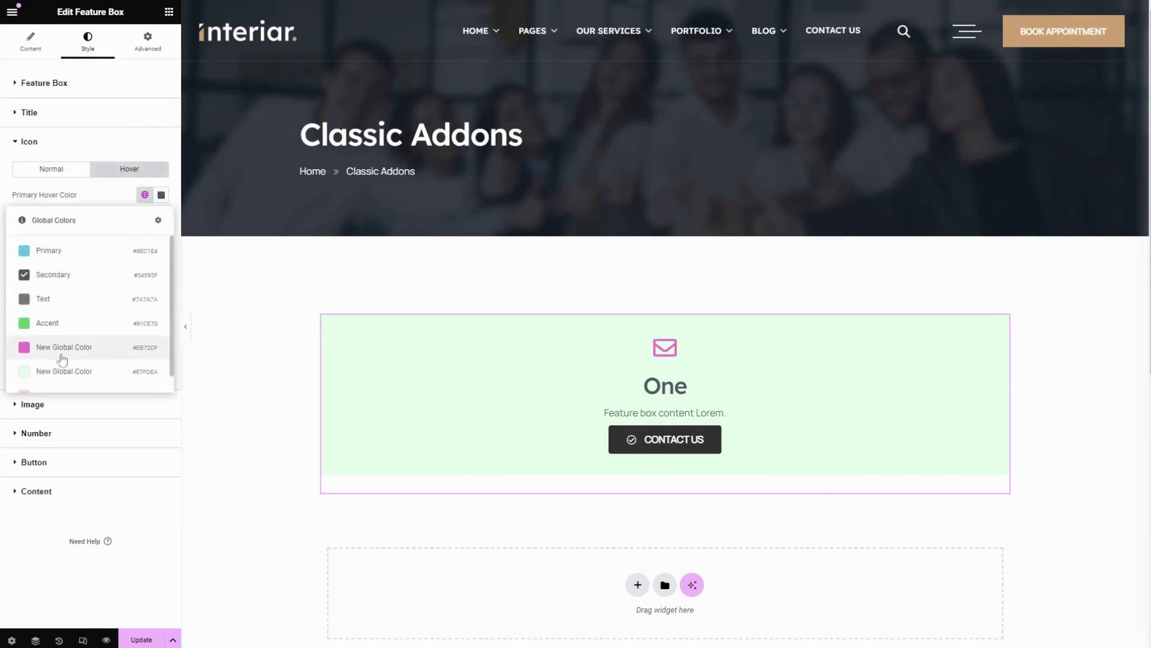
{"action": "scroll", "coordinate": [66, 359], "scroll_direction": "down", "scroll_amount": 1}
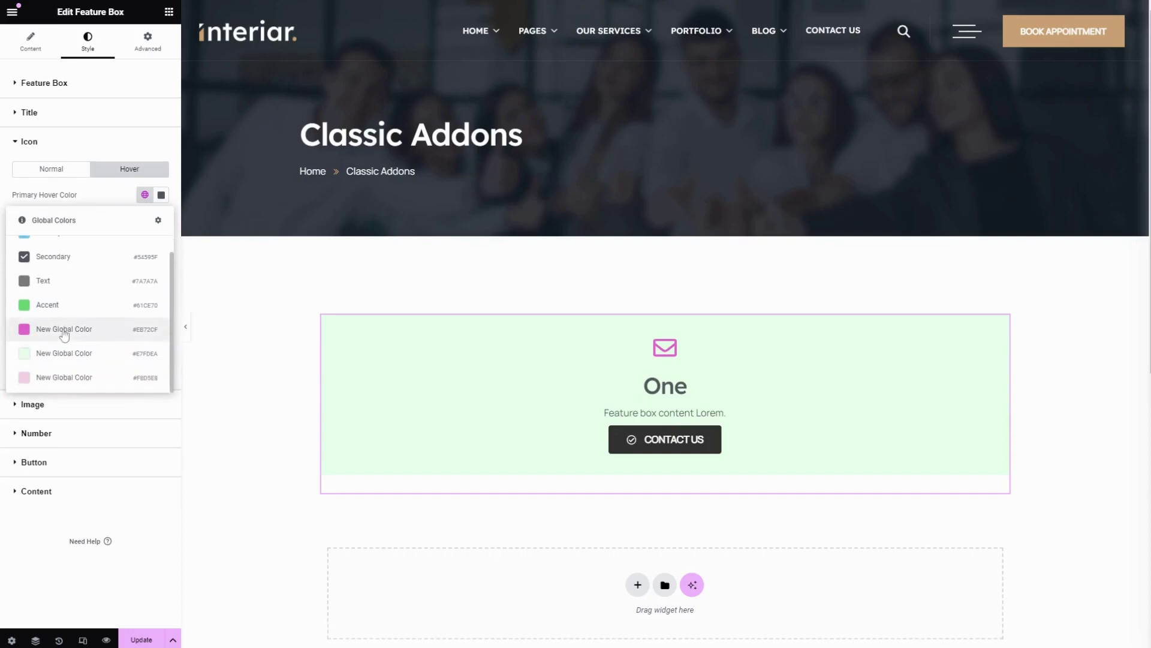
{"action": "left_click", "coordinate": [60, 309]}
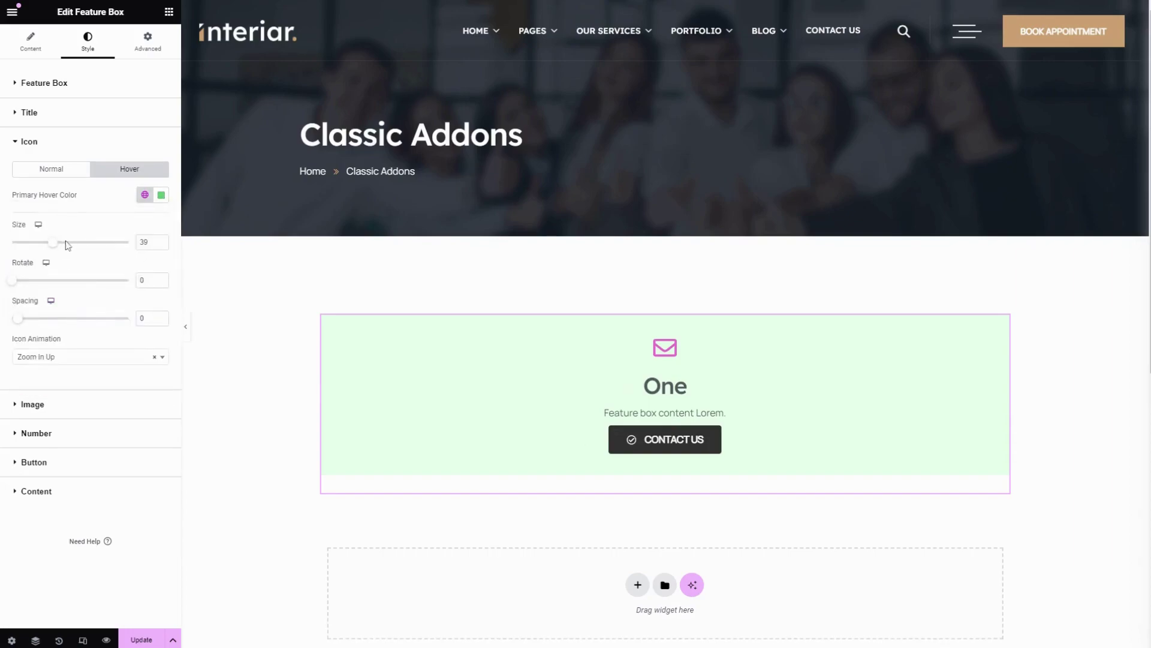
- Set the icon's size to 29 and its spacing to 0, and choose Bounce as the icon animation
{"action": "left_click_drag", "start_coordinate": [53, 242], "coordinate": [3, 312]}
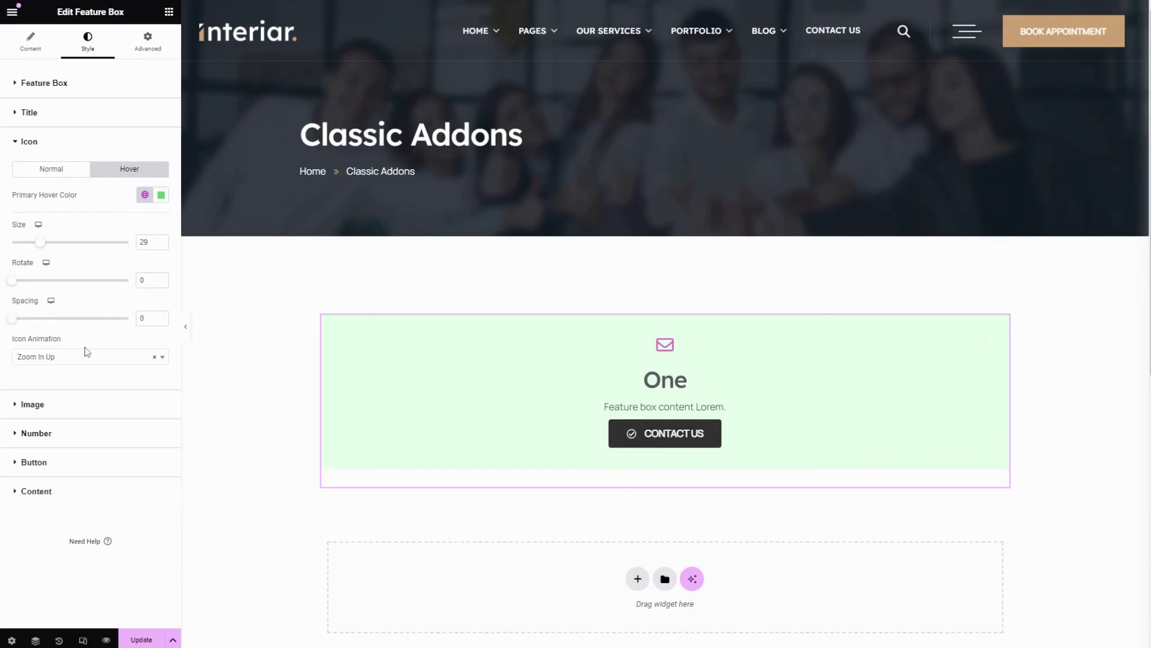
{"action": "left_click", "coordinate": [72, 358]}
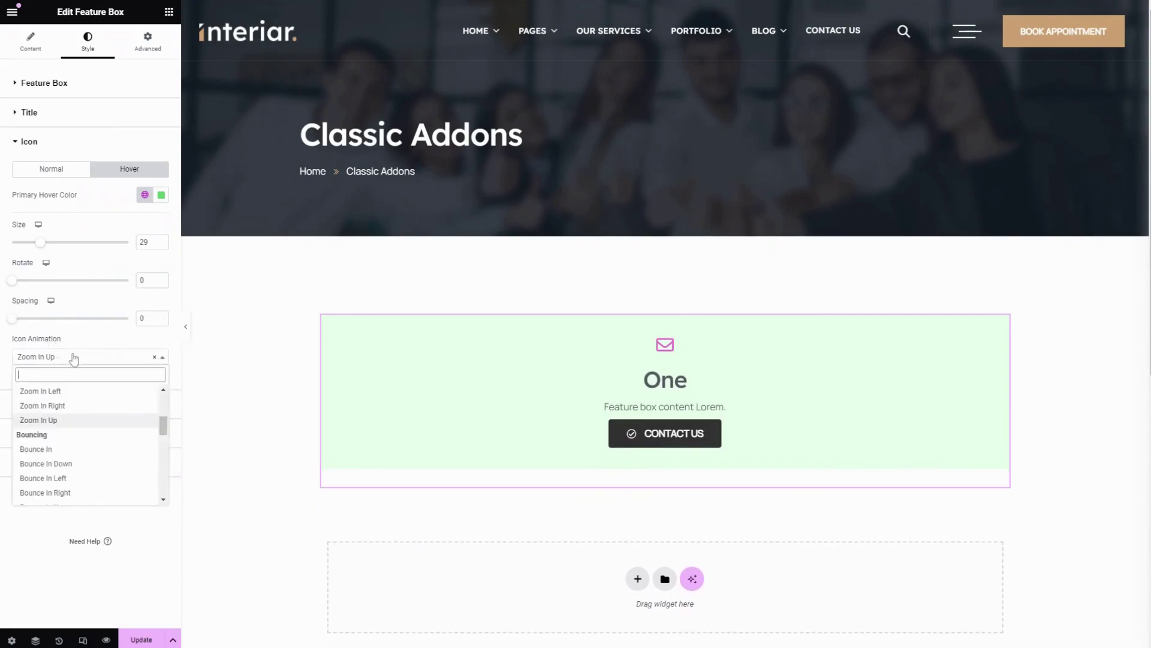
{"action": "scroll", "coordinate": [62, 469], "scroll_direction": "down", "scroll_amount": 4}
{"action": "left_click", "coordinate": [36, 454]}
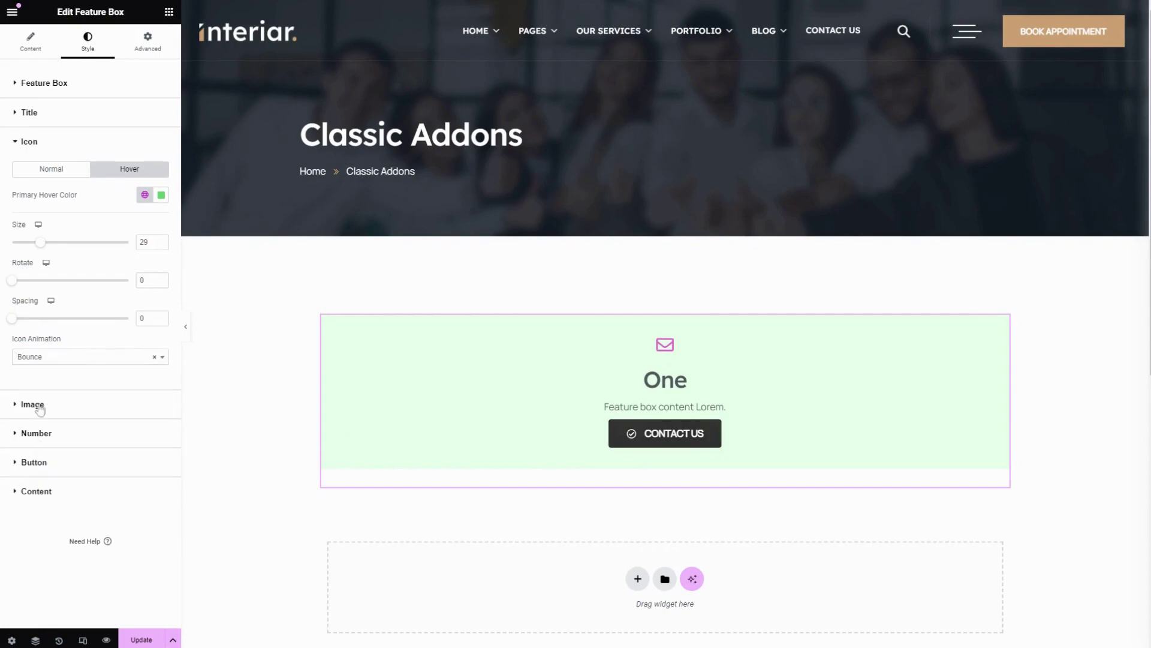
{"action": "left_click", "coordinate": [58, 360]}
{"action": "left_click", "coordinate": [61, 435]}
- Look over the image's background color settings and set its hover animation to Pulse Shrink
{"action": "left_click", "coordinate": [68, 413]}
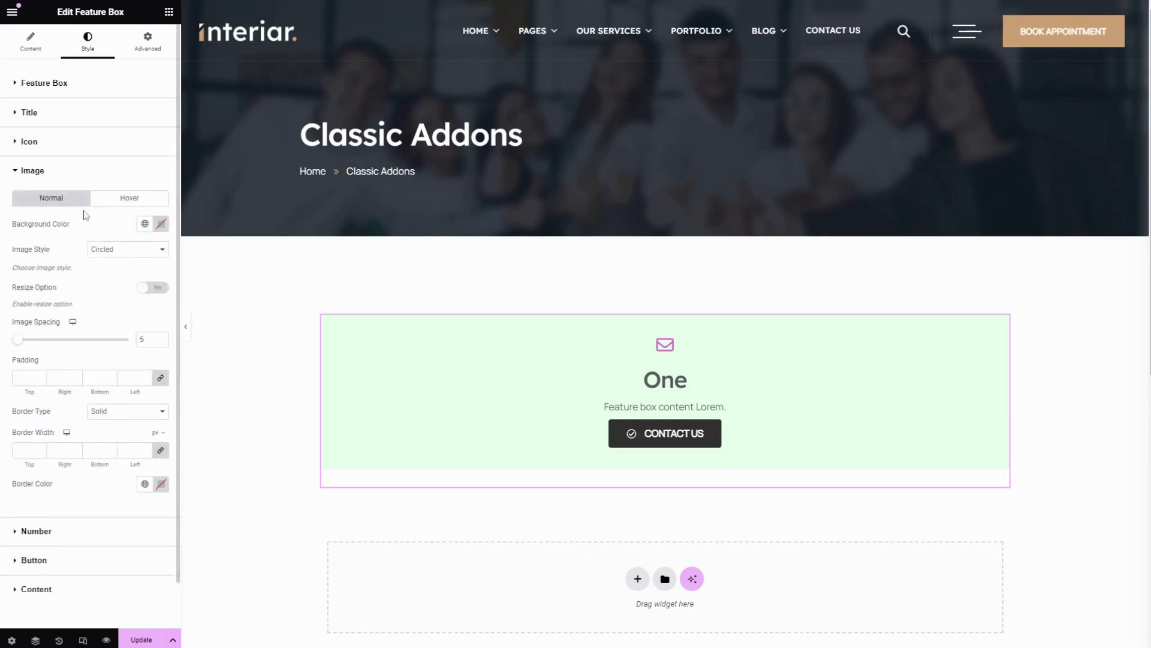
{"action": "left_click", "coordinate": [144, 224]}
{"action": "left_click", "coordinate": [121, 203]}
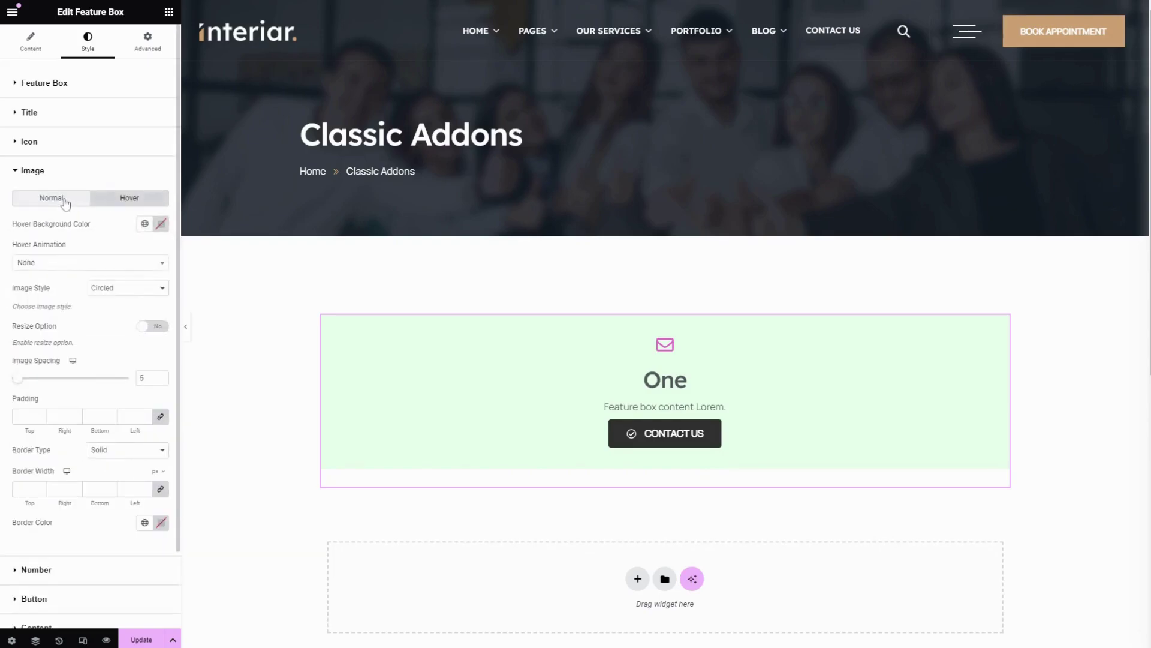
{"action": "left_click", "coordinate": [131, 203]}
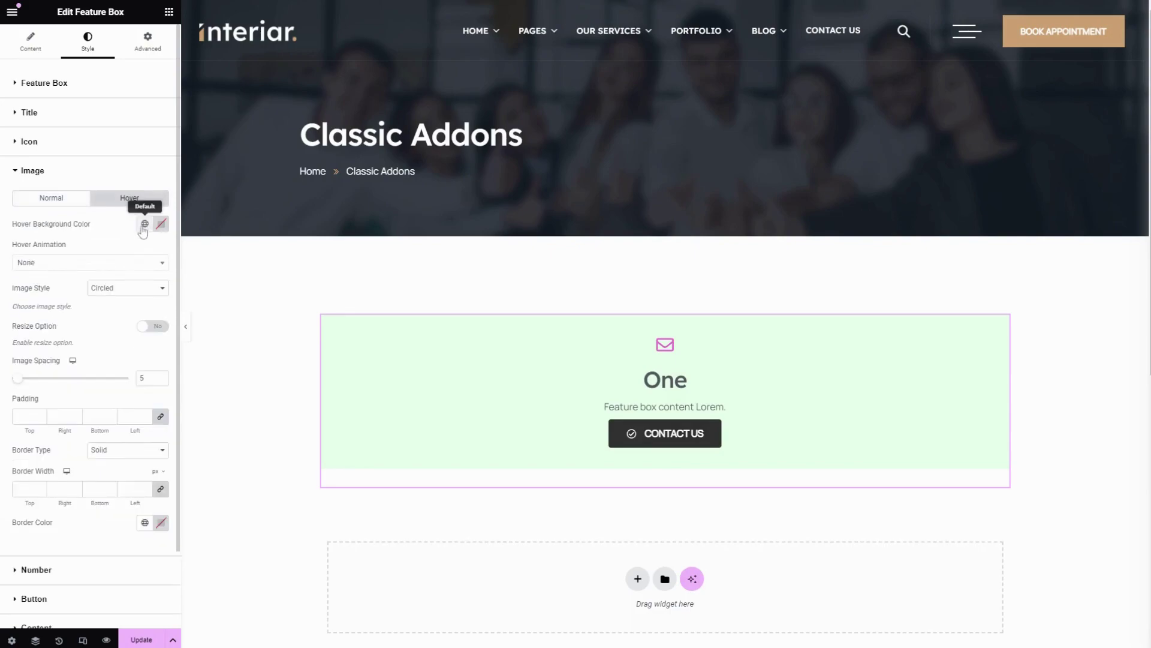
{"action": "left_click", "coordinate": [72, 269]}
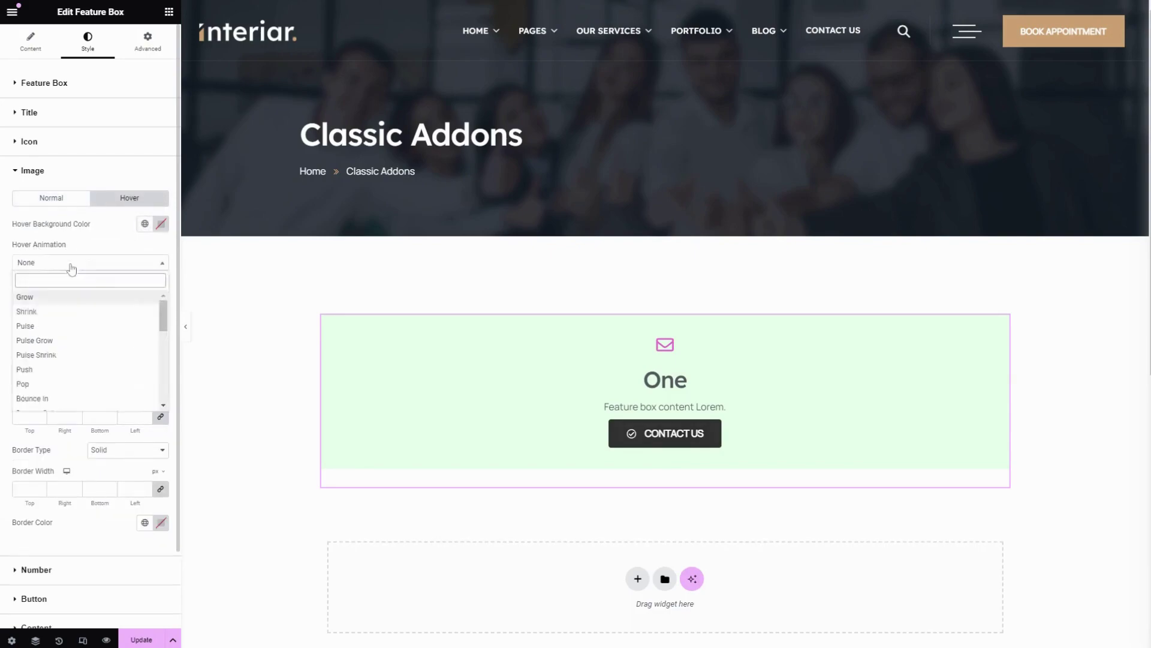
{"action": "left_click", "coordinate": [62, 353]}
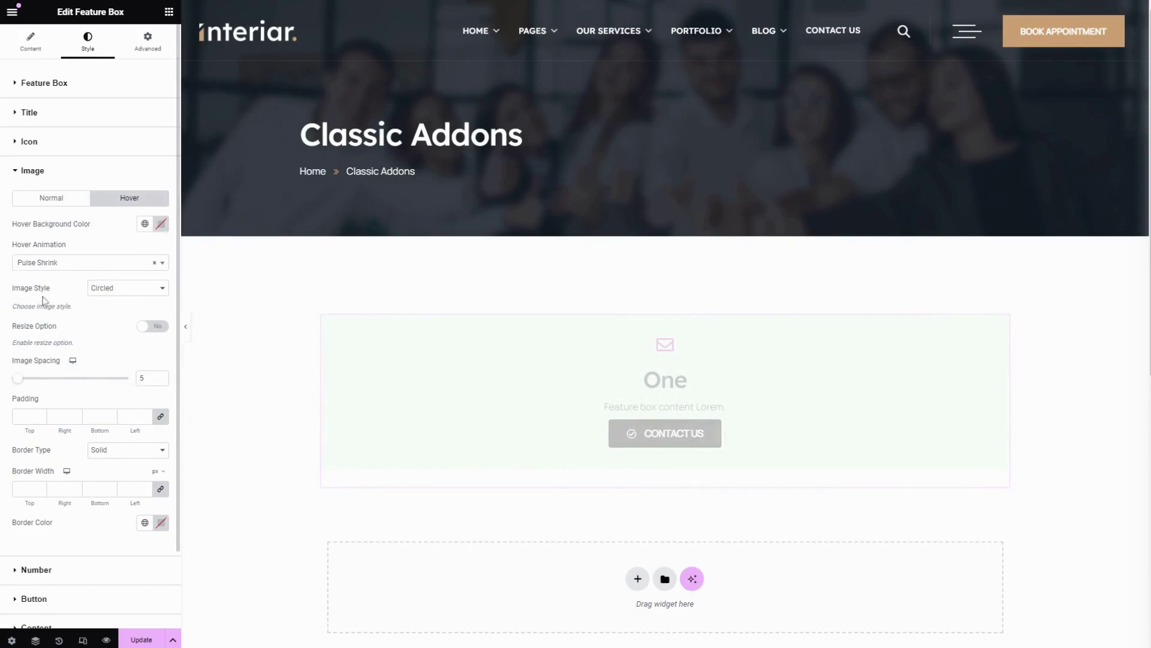
- Change the image style to Rounded and set the image spacing to 13, leaving the resize option off
{"action": "left_click", "coordinate": [120, 301]}
{"action": "left_click", "coordinate": [153, 328]}
{"action": "left_click", "coordinate": [148, 327]}
{"action": "mouse_move", "coordinate": [18, 378]}
{"action": "left_mouse_down"}
{"action": "mouse_move", "coordinate": [74, 385]}
{"action": "mouse_move", "coordinate": [27, 384]}
{"action": "left_mouse_up"}
- Set the image padding to 12 on all sides and give it a dotted 2 px border in the global color #EB72CF
{"action": "scroll", "coordinate": [96, 318], "scroll_direction": "down", "scroll_amount": 3}
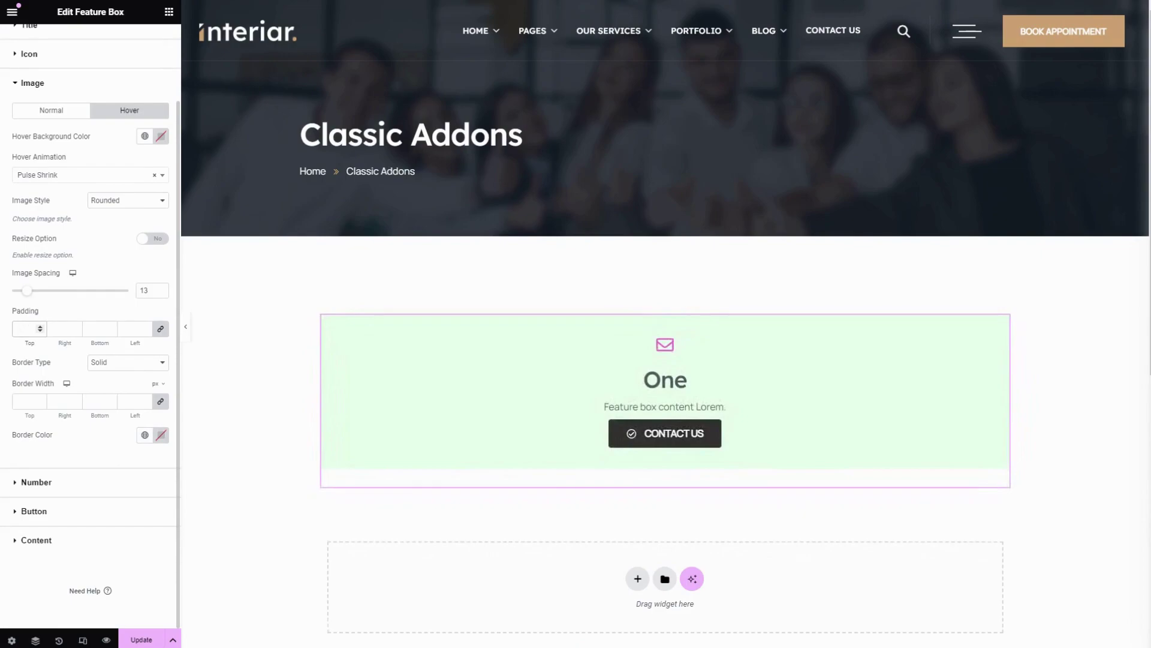
{"action": "type", "text": "2"}
{"action": "left_click", "coordinate": [122, 370]}
{"action": "left_click", "coordinate": [114, 419]}
{"action": "left_click", "coordinate": [144, 436]}
{"action": "scroll", "coordinate": [75, 547], "scroll_direction": "down", "scroll_amount": 1}
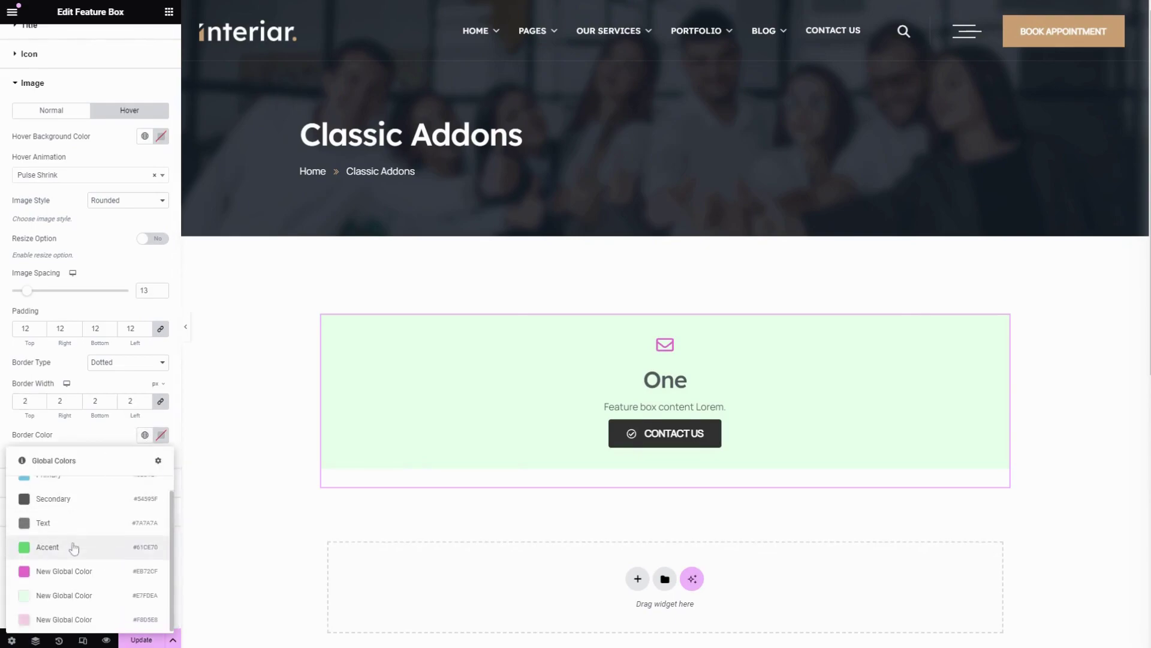
{"action": "left_click", "coordinate": [67, 576]}
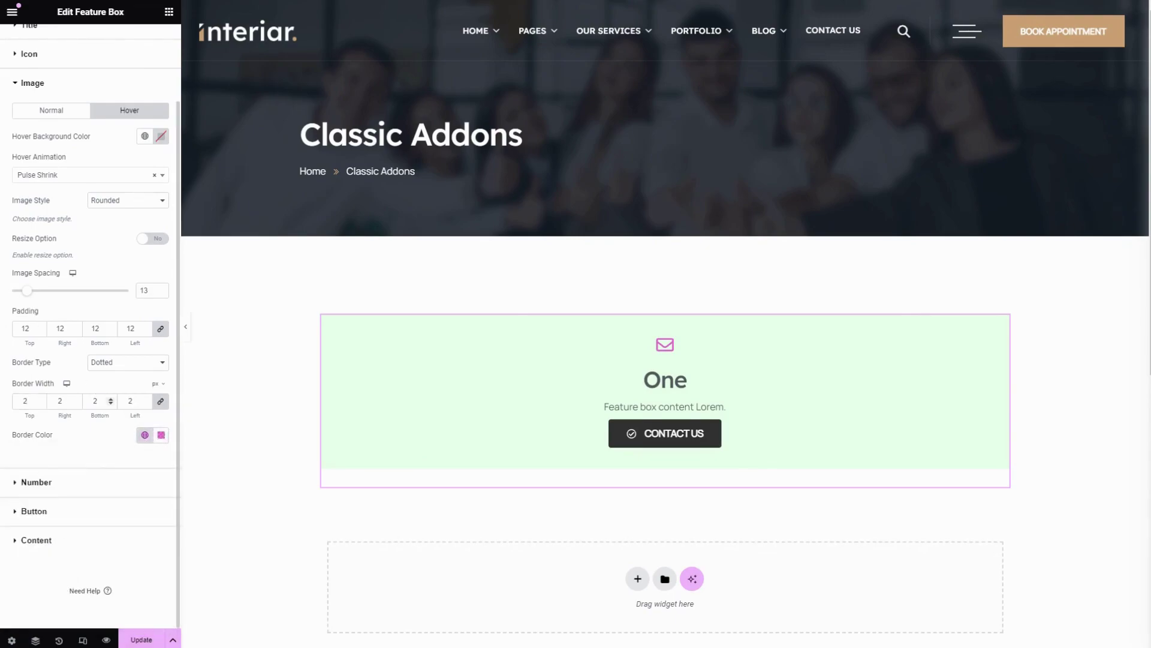
- Set the feature box number's opacity to 7 and view its typography options
{"action": "left_click", "coordinate": [36, 482]}
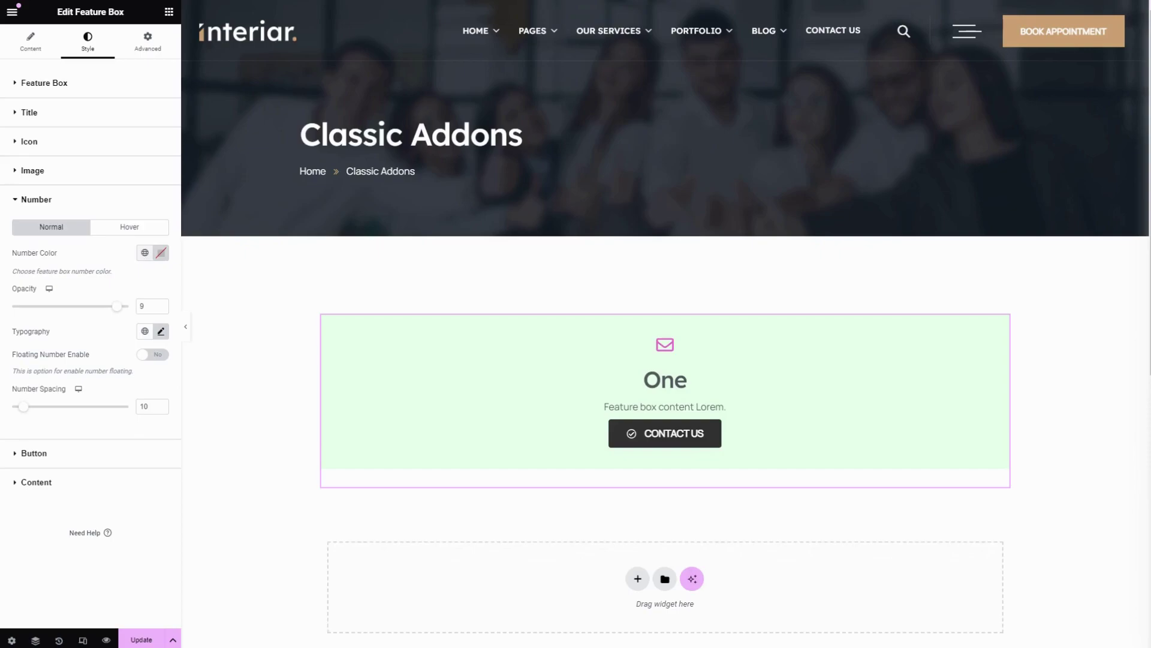
{"action": "mouse_move", "coordinate": [117, 307]}
{"action": "left_mouse_down"}
{"action": "mouse_move", "coordinate": [34, 312]}
{"action": "mouse_move", "coordinate": [103, 313]}
{"action": "left_mouse_up"}
{"action": "left_click", "coordinate": [161, 331]}
{"action": "left_click", "coordinate": [161, 331]}
- Switch the floating number option on and back off, and set the number spacing to 15
{"action": "left_click", "coordinate": [152, 358]}
{"action": "left_click", "coordinate": [153, 357]}
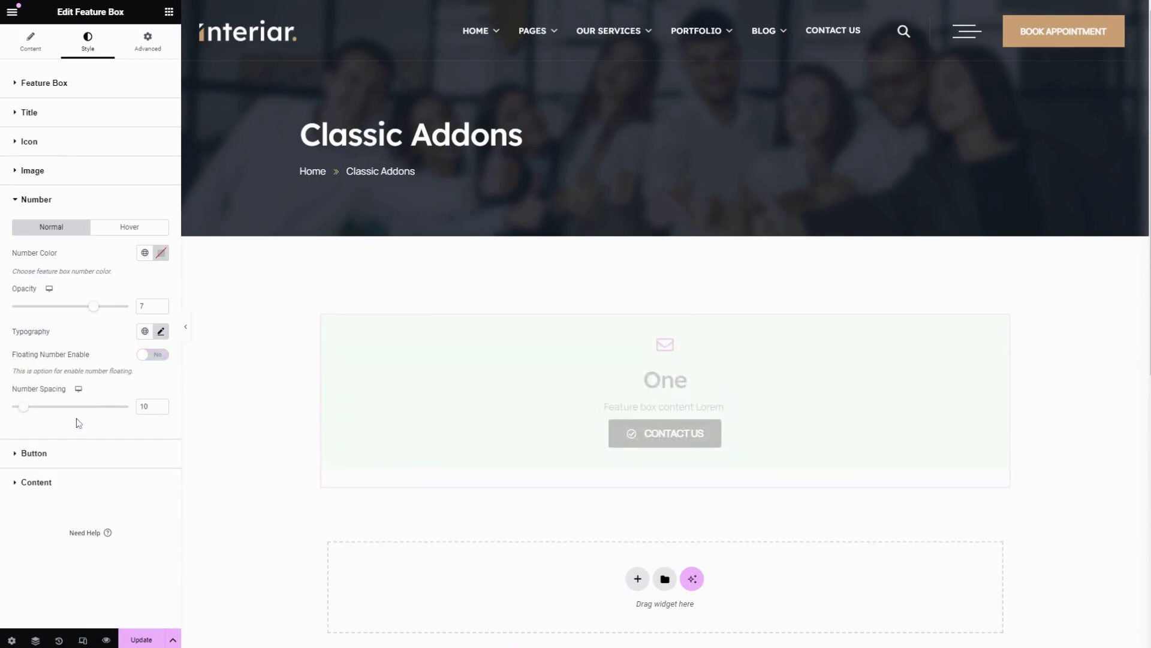
{"action": "mouse_move", "coordinate": [25, 411]}
{"action": "left_mouse_down"}
{"action": "mouse_move", "coordinate": [74, 410]}
{"action": "mouse_move", "coordinate": [29, 409]}
{"action": "left_mouse_up"}
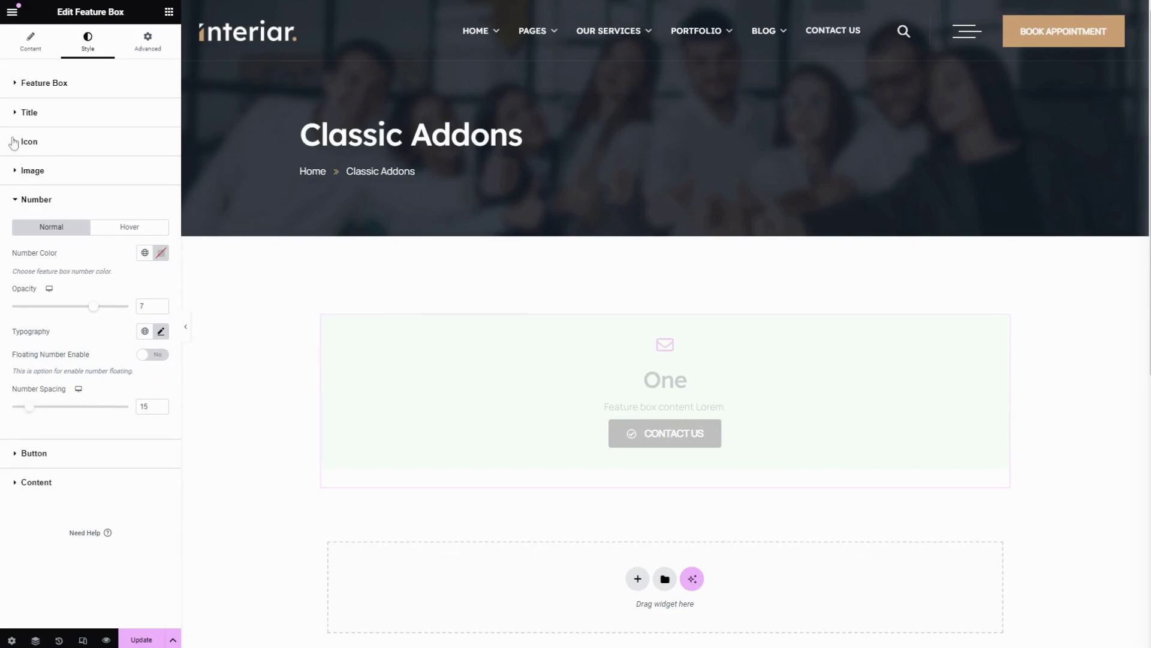
- View the button's text shadow options
{"action": "left_click", "coordinate": [26, 200]}
{"action": "left_click", "coordinate": [44, 232]}
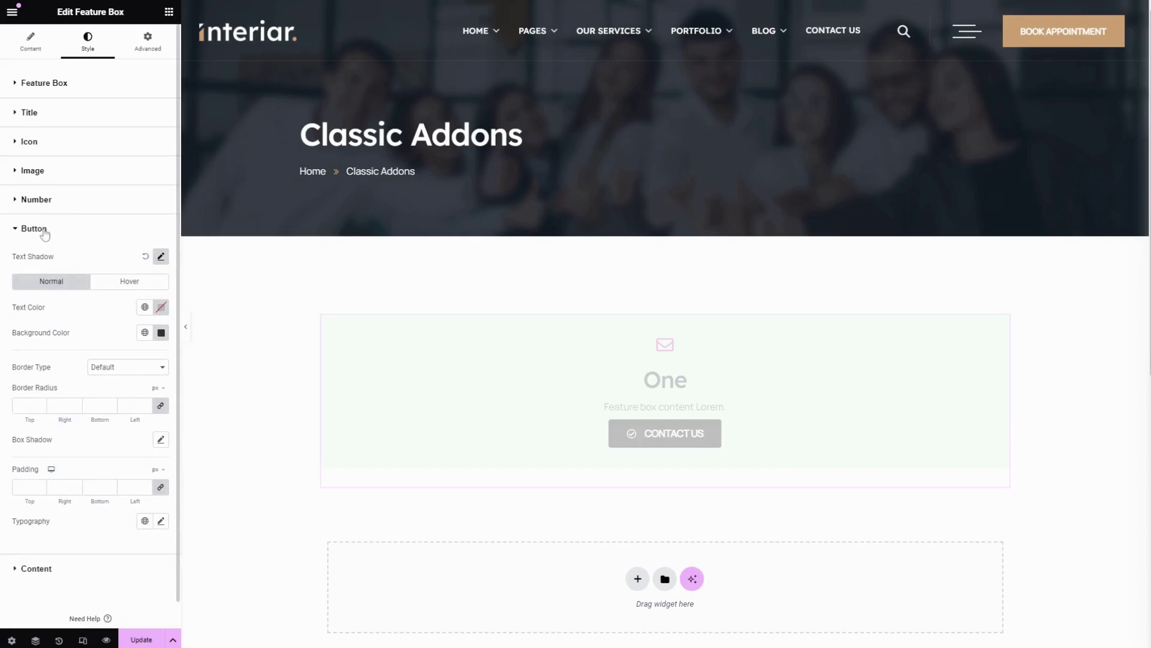
{"action": "left_click", "coordinate": [159, 258]}
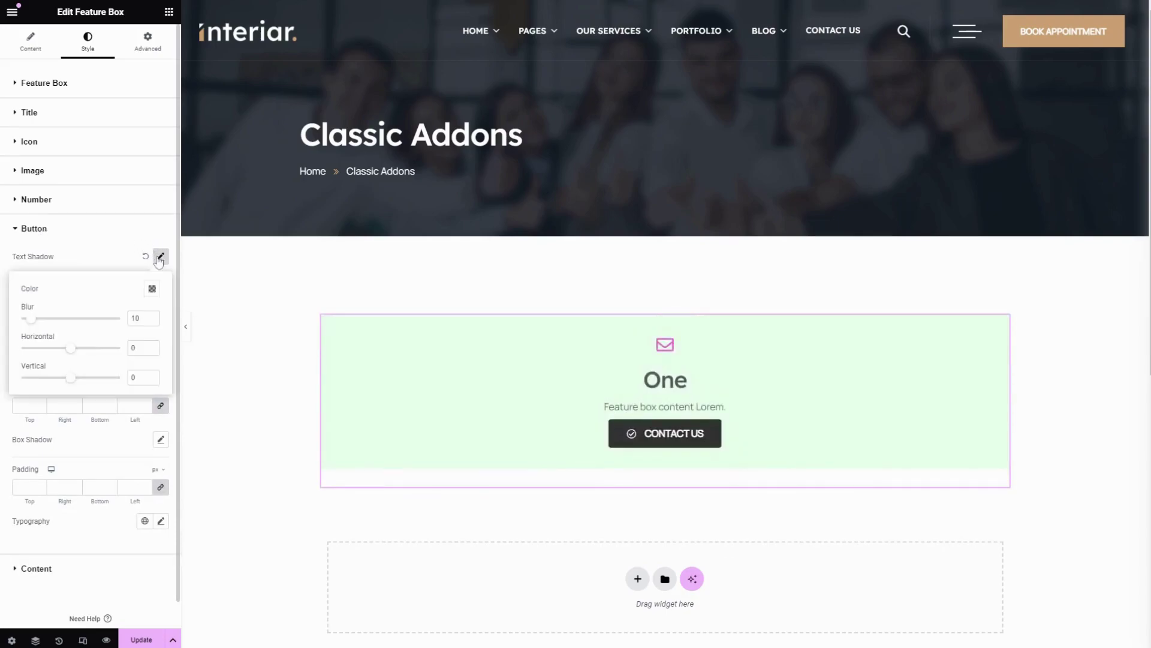
{"action": "left_click", "coordinate": [160, 258]}
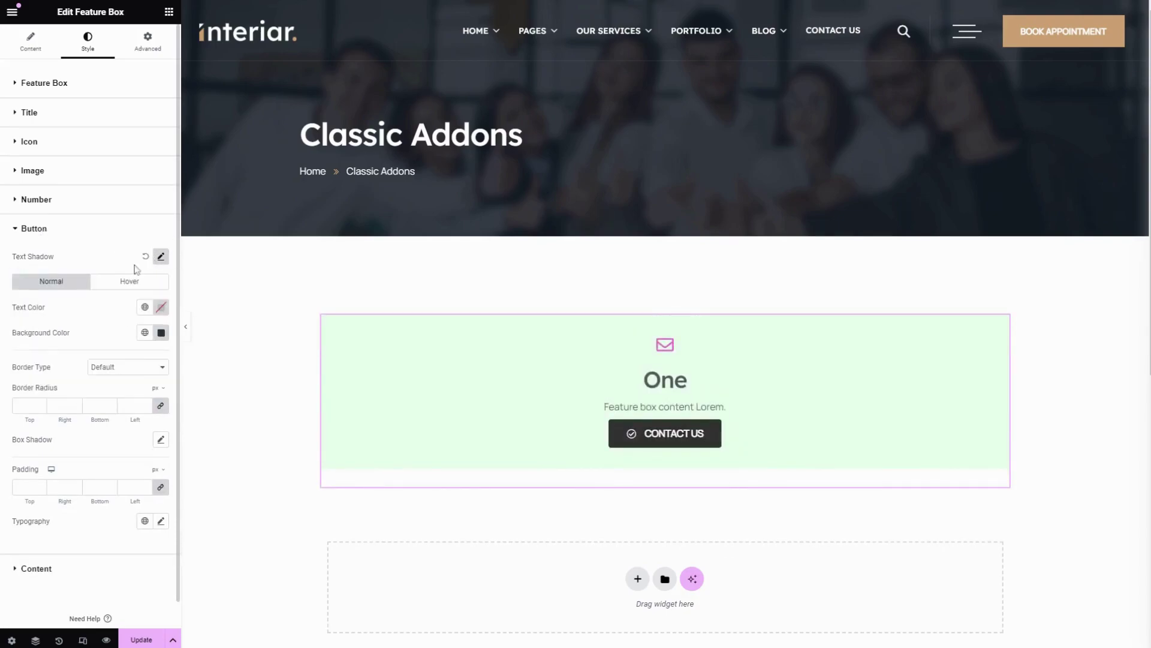
- Set the button's normal text color to the global Text color #7A7A7A and its background to the global color #EB72CF
{"action": "left_click", "coordinate": [144, 308]}
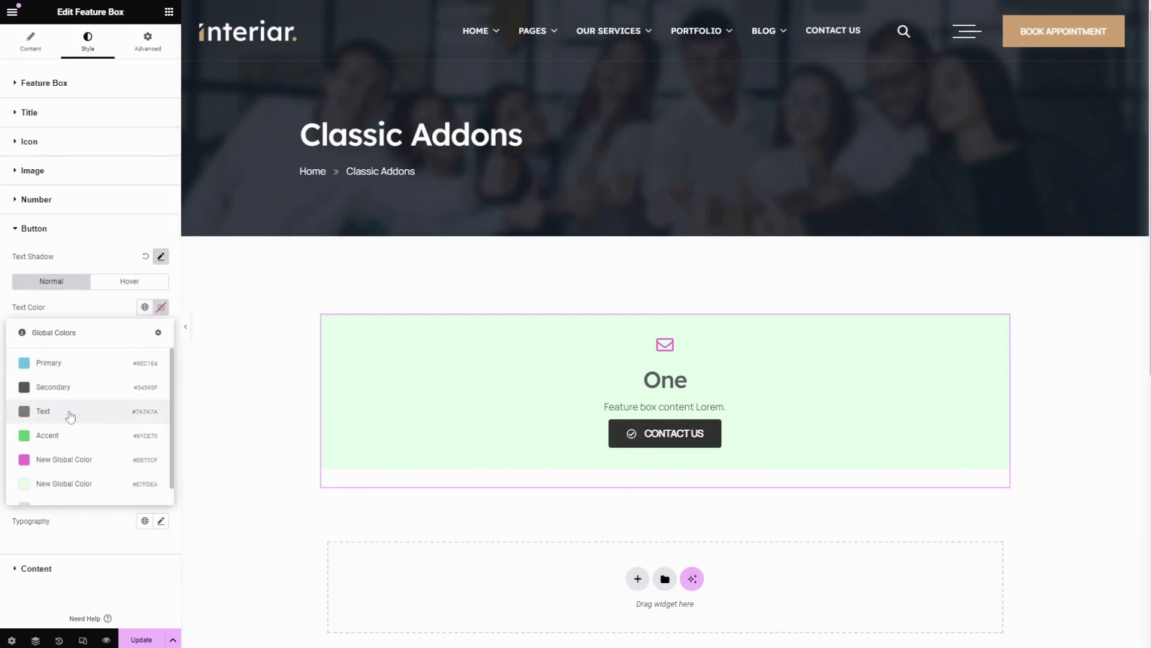
{"action": "left_click", "coordinate": [70, 411]}
{"action": "left_click", "coordinate": [145, 333]}
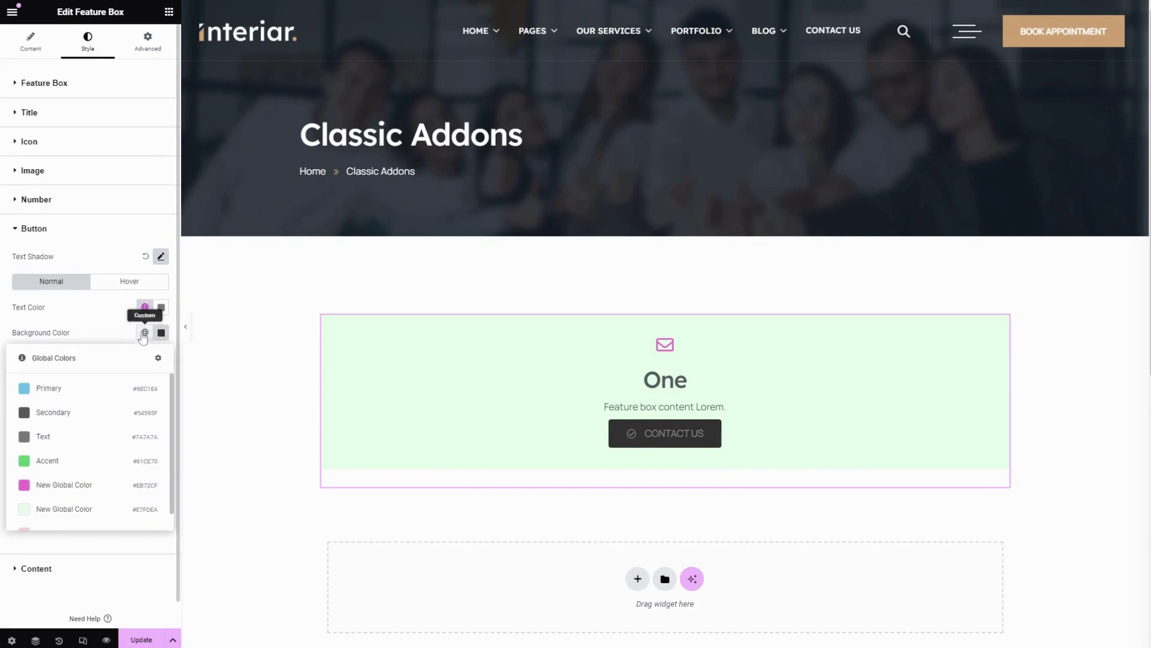
{"action": "left_click", "coordinate": [75, 482]}
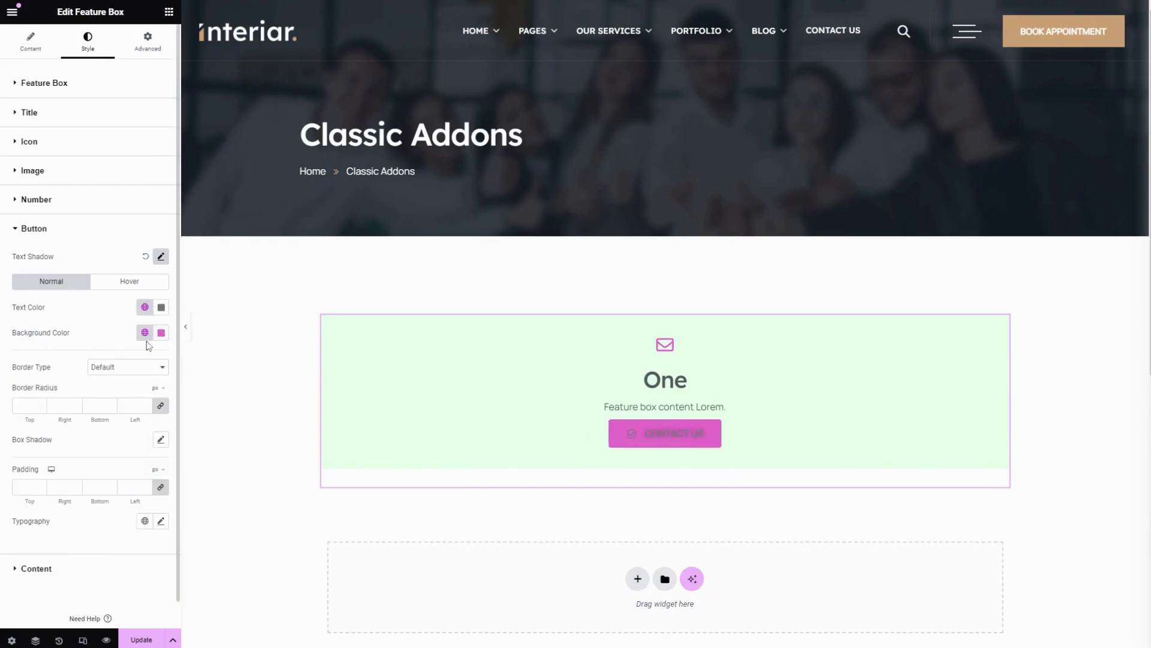
- Change the button's normal text color to the light green global color #E7FDEA
{"action": "scroll", "coordinate": [98, 343], "scroll_direction": "down", "scroll_amount": 1}
{"action": "left_click", "coordinate": [145, 280]}
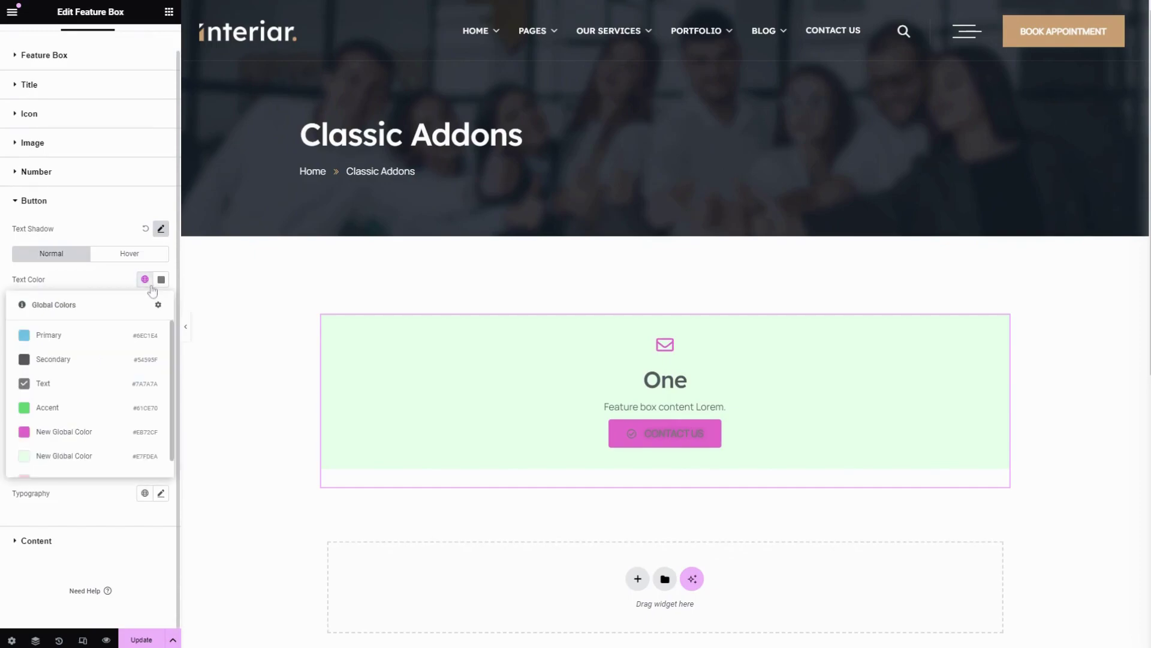
{"action": "scroll", "coordinate": [72, 459], "scroll_direction": "down", "scroll_amount": 1}
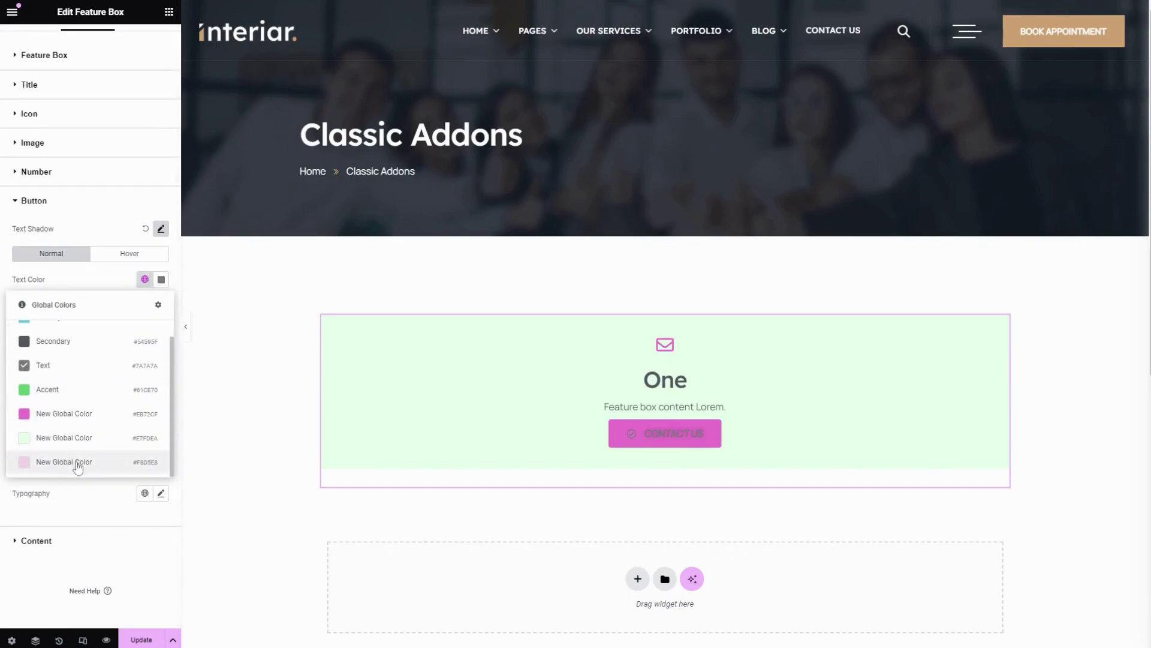
{"action": "left_click", "coordinate": [73, 442]}
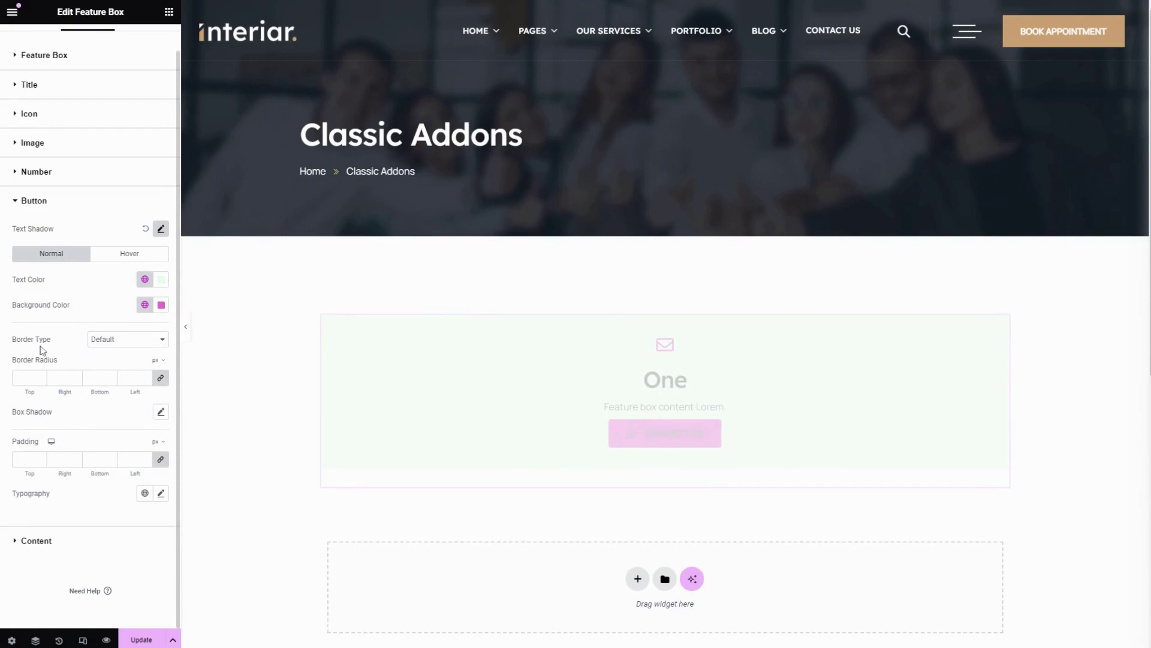
- Give the button a double border 1 px wide on all sides and view the global colors available for it
{"action": "left_click", "coordinate": [122, 345]}
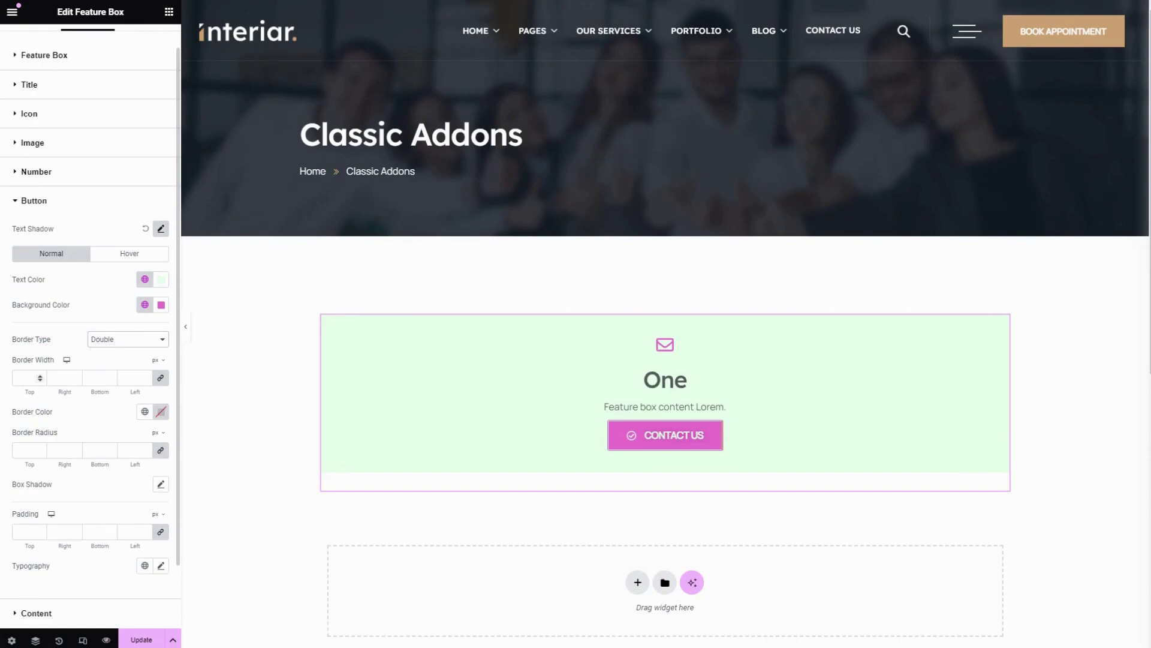
{"action": "left_click", "coordinate": [26, 377]}
{"action": "type", "text": "1"}
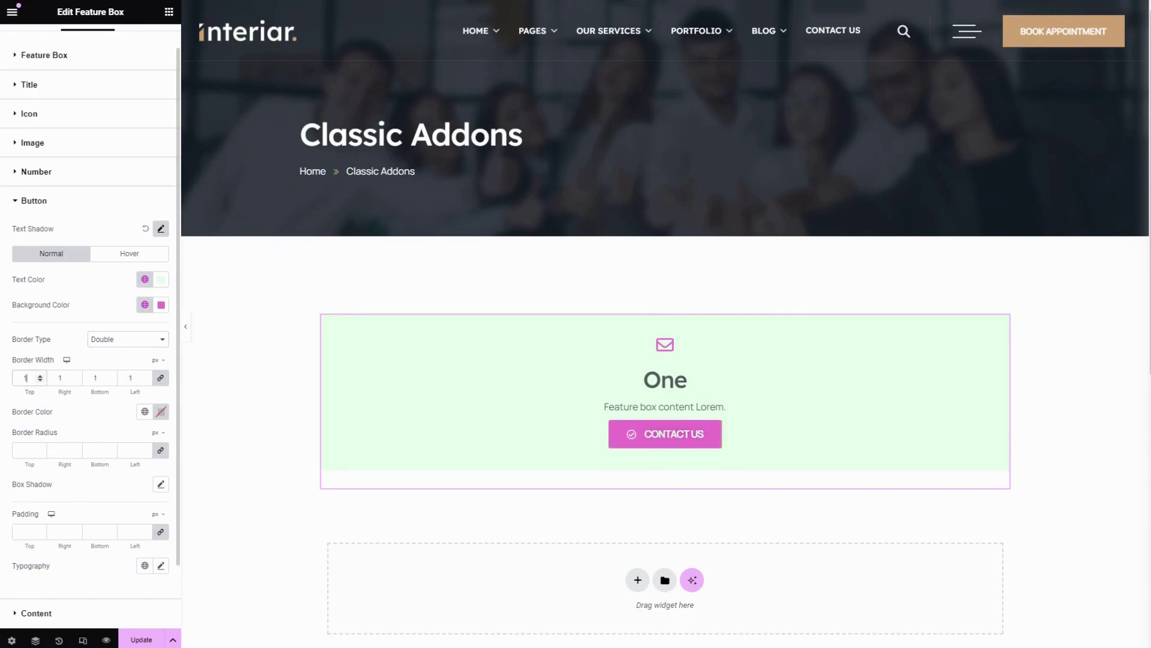
{"action": "scroll", "coordinate": [102, 367], "scroll_direction": "down", "scroll_amount": 1}
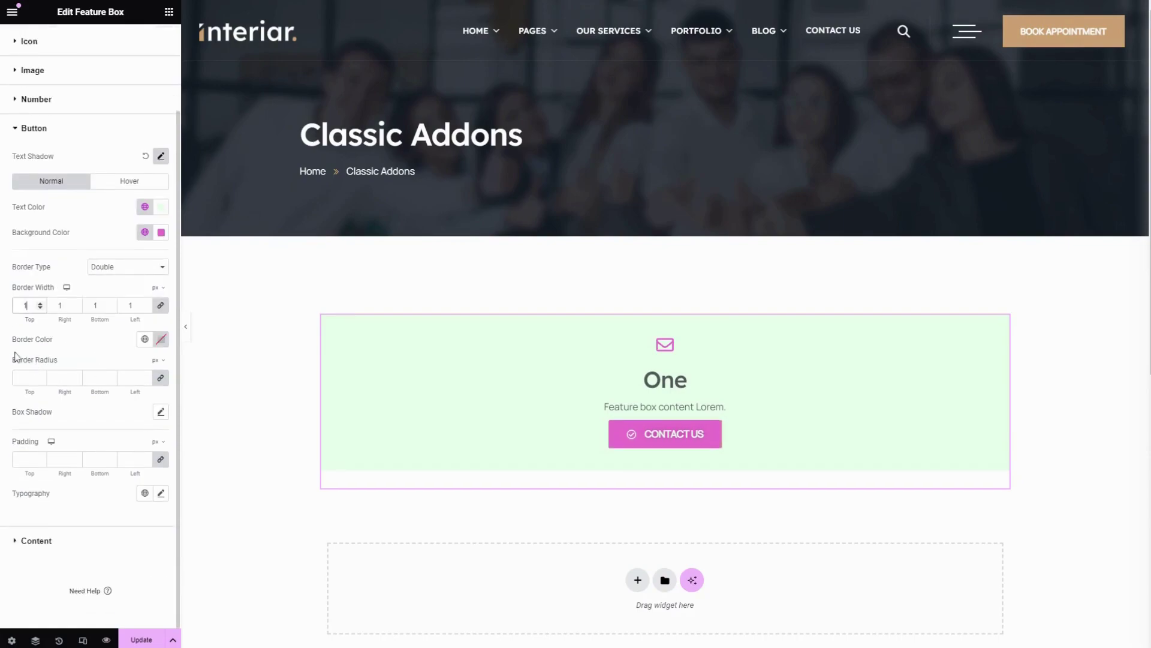
{"action": "left_click", "coordinate": [144, 339]}
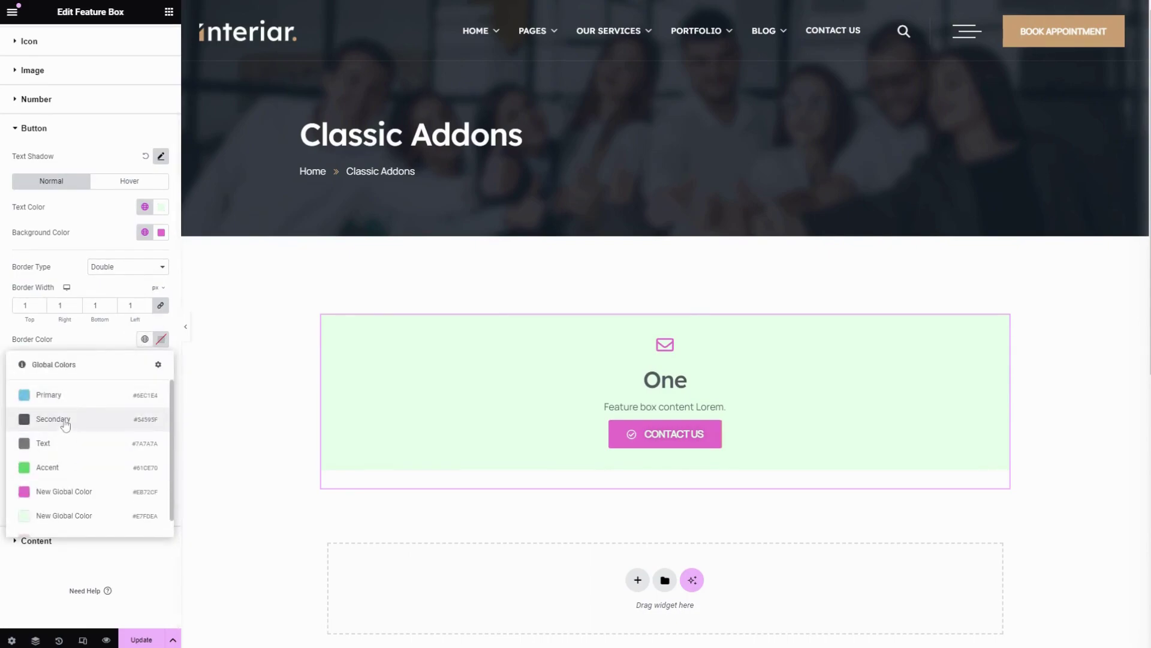
{"action": "left_click", "coordinate": [127, 338]}
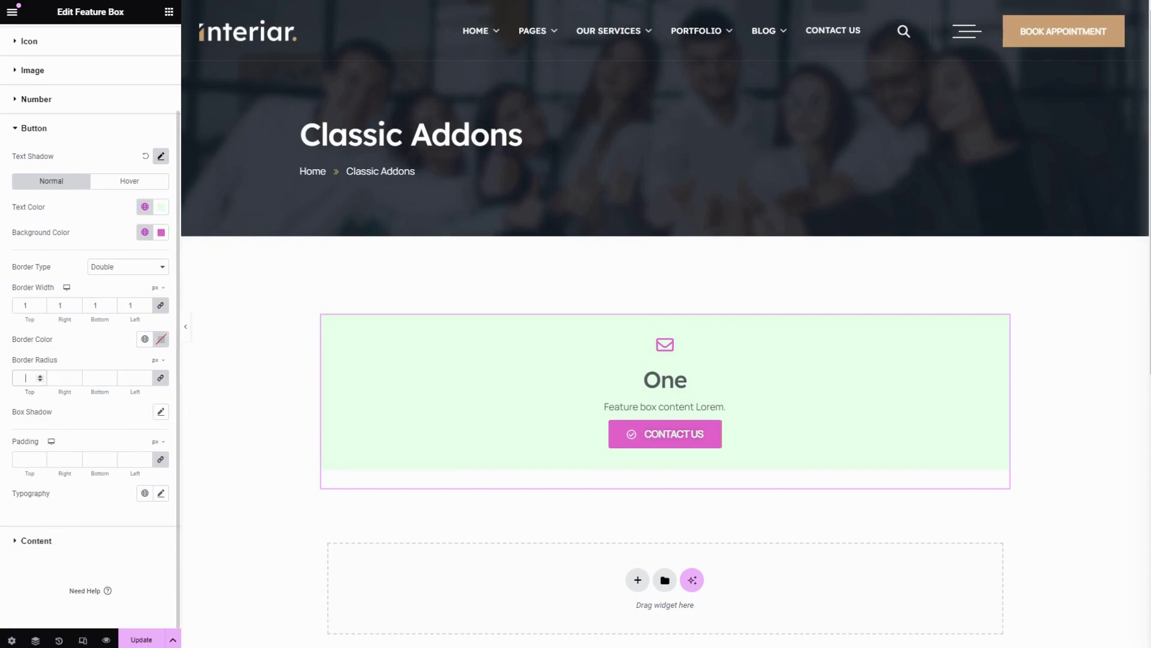
- Set the button's border radius to 20 px on all corners and add an outline box shadow, nudging its horizontal offset
{"action": "type", "text": "20"}
{"action": "left_click", "coordinate": [160, 413]}
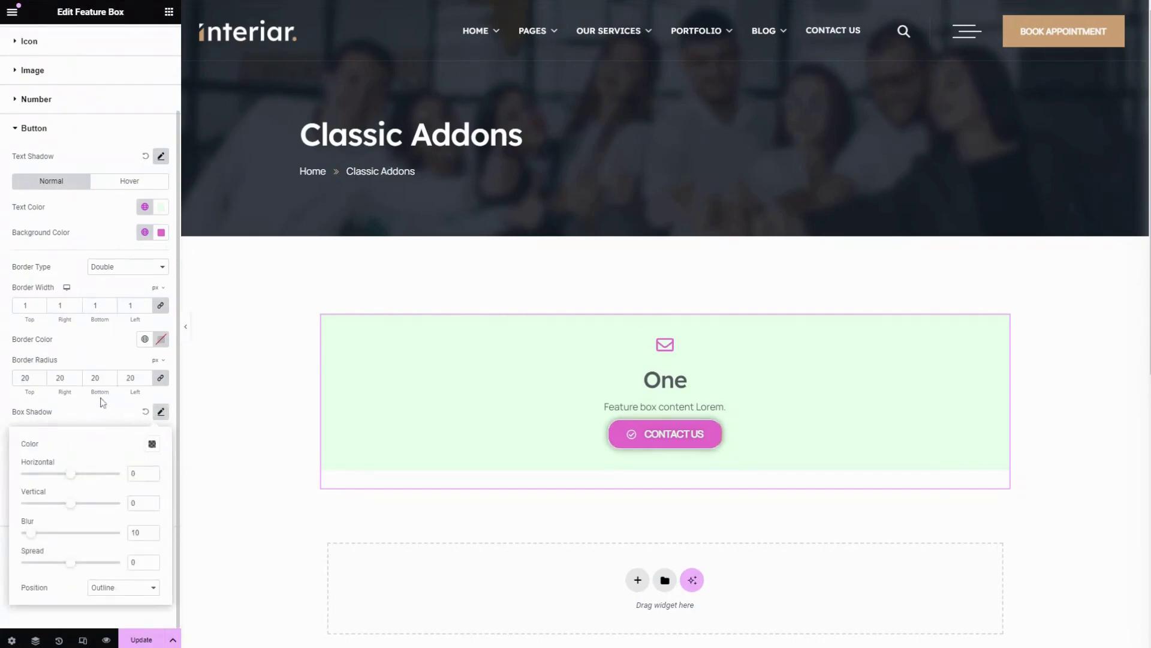
{"action": "mouse_move", "coordinate": [70, 477]}
{"action": "left_mouse_down"}
{"action": "mouse_move", "coordinate": [51, 480]}
{"action": "mouse_move", "coordinate": [68, 478]}
{"action": "left_mouse_up"}
{"action": "left_click", "coordinate": [97, 350]}
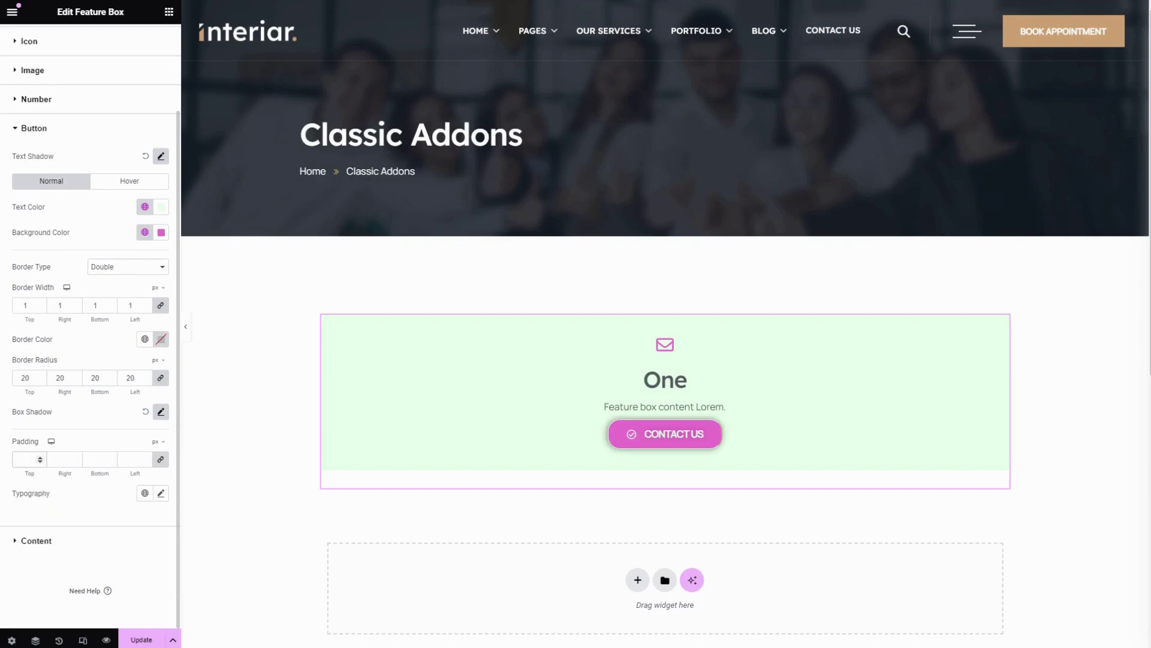
- Set the button's padding to 20 px on all sides and view its typography options
{"action": "left_click", "coordinate": [25, 459]}
{"action": "type", "text": "10"}
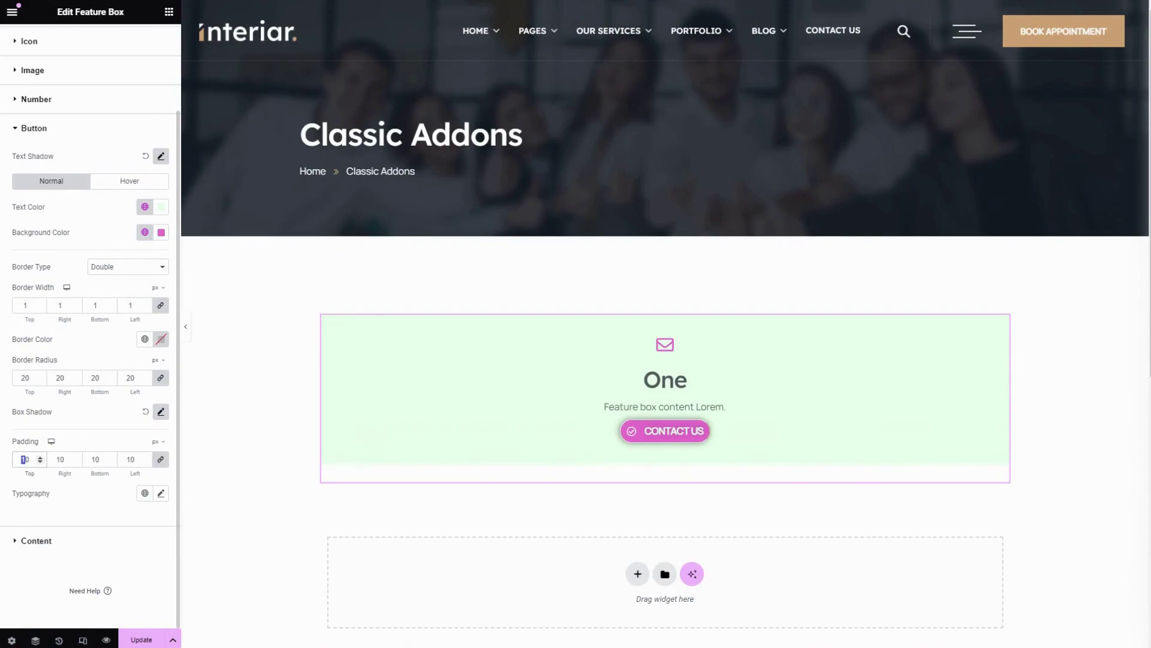
{"action": "type", "text": "2"}
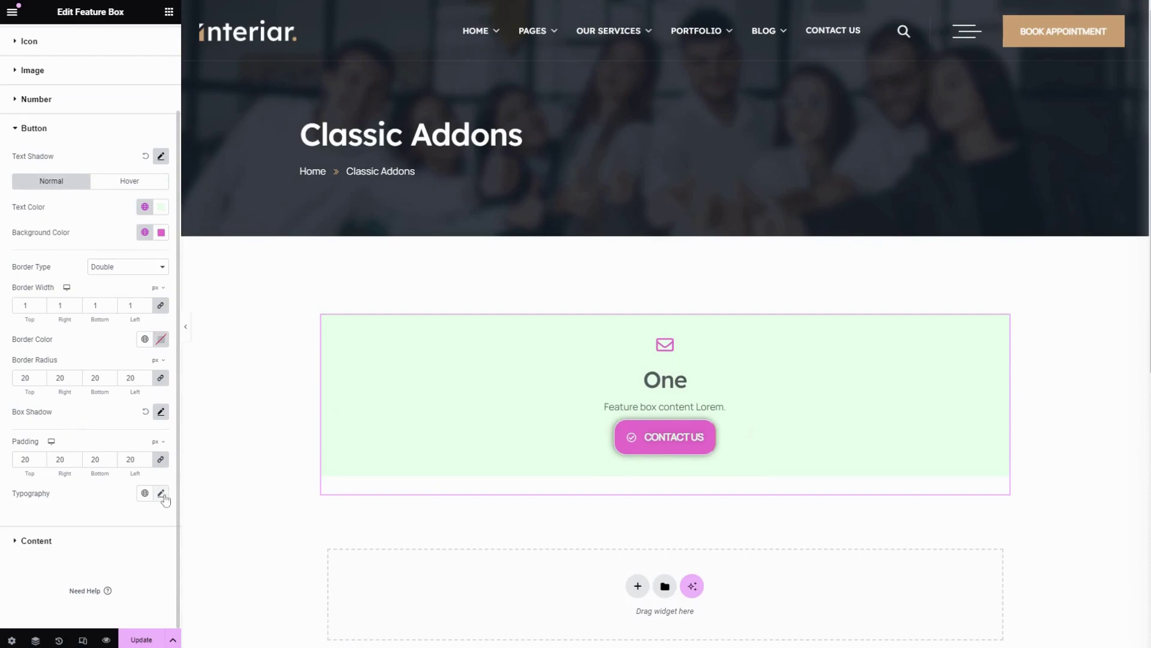
{"action": "left_click", "coordinate": [161, 493]}
{"action": "scroll", "coordinate": [93, 390], "scroll_direction": "down", "scroll_amount": 3}
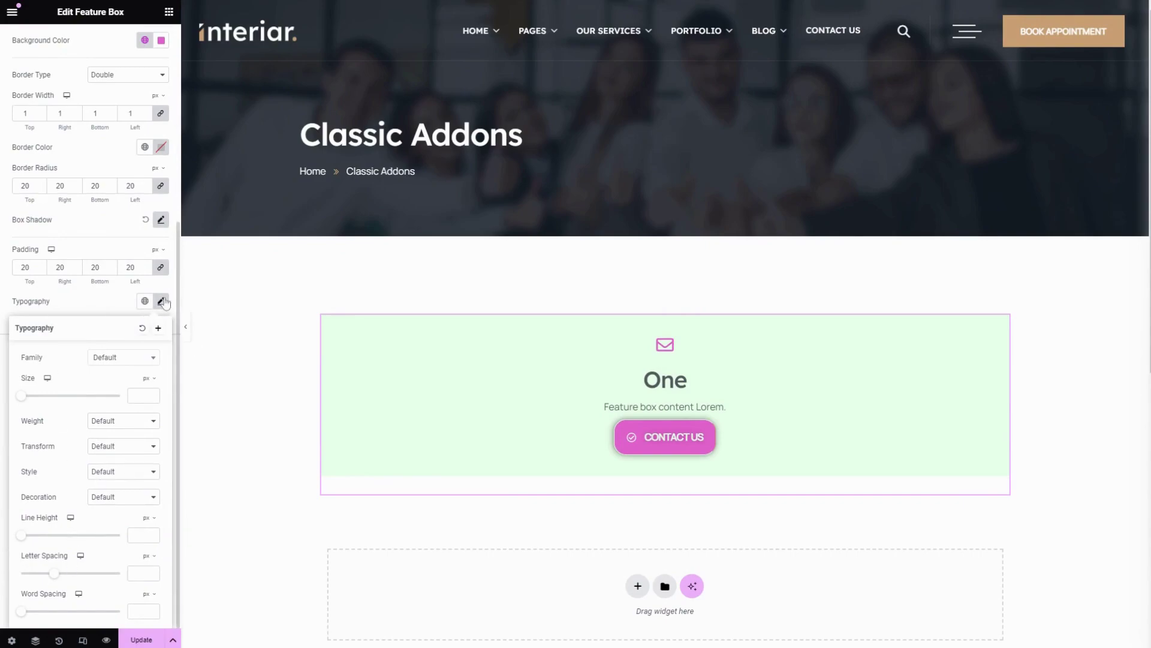
{"action": "left_click", "coordinate": [161, 301]}
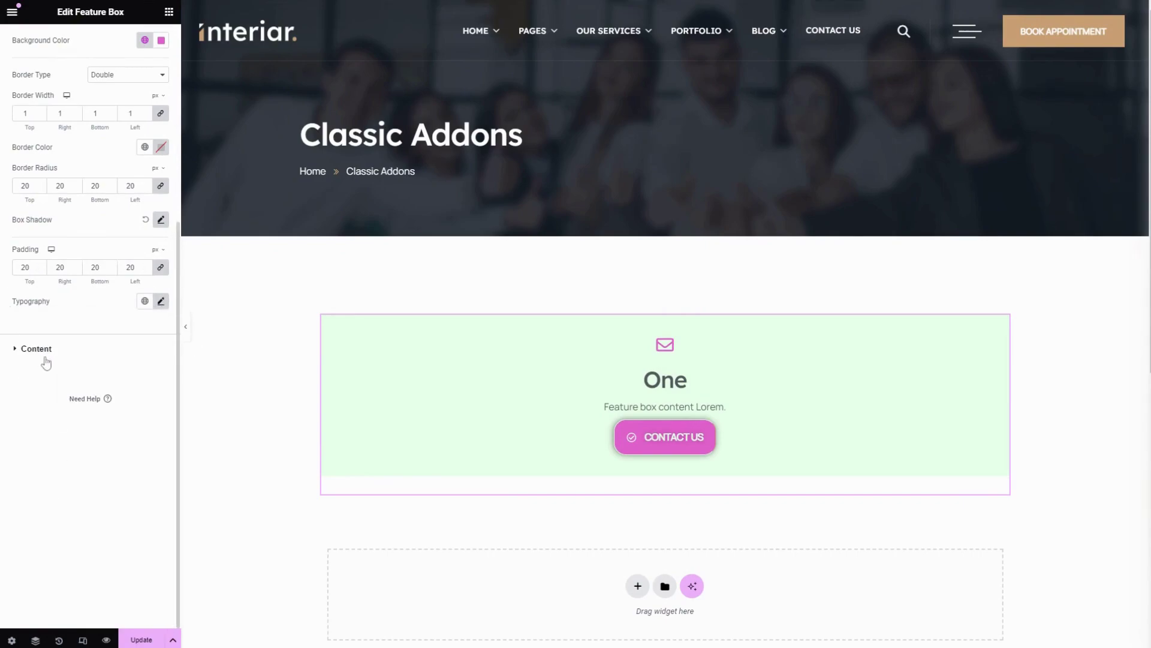
- Set the feature box content's description spacing to 16
{"action": "left_click", "coordinate": [47, 357]}
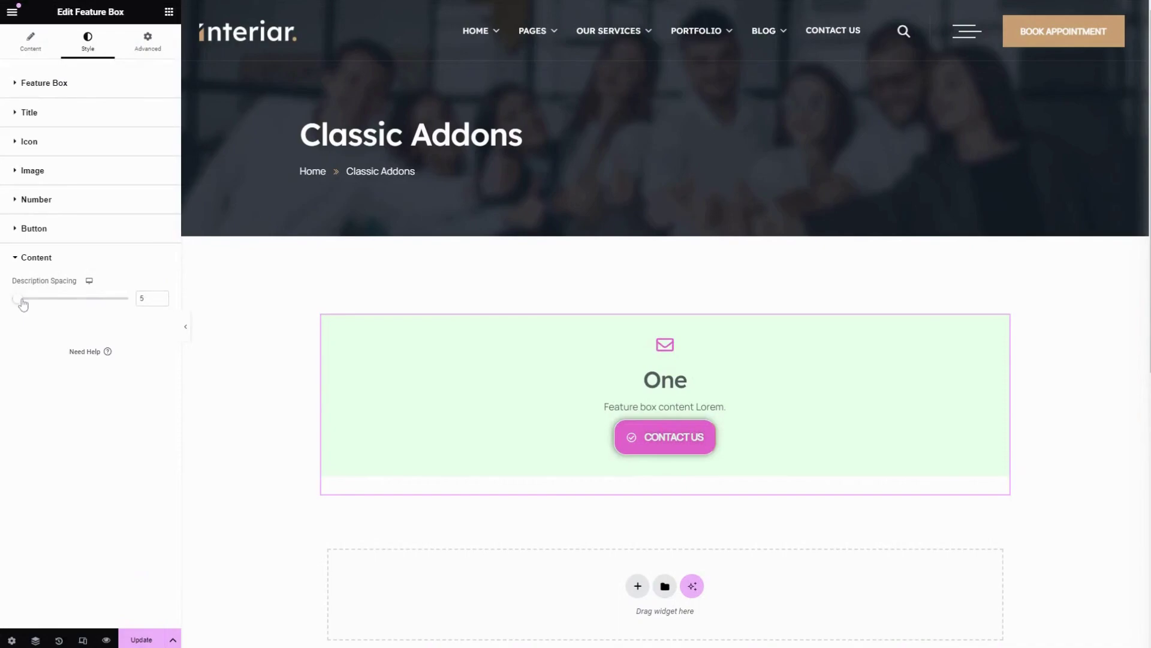
{"action": "mouse_move", "coordinate": [23, 305]}
{"action": "left_mouse_down"}
{"action": "mouse_move", "coordinate": [71, 305]}
{"action": "mouse_move", "coordinate": [31, 306]}
{"action": "left_mouse_up"}
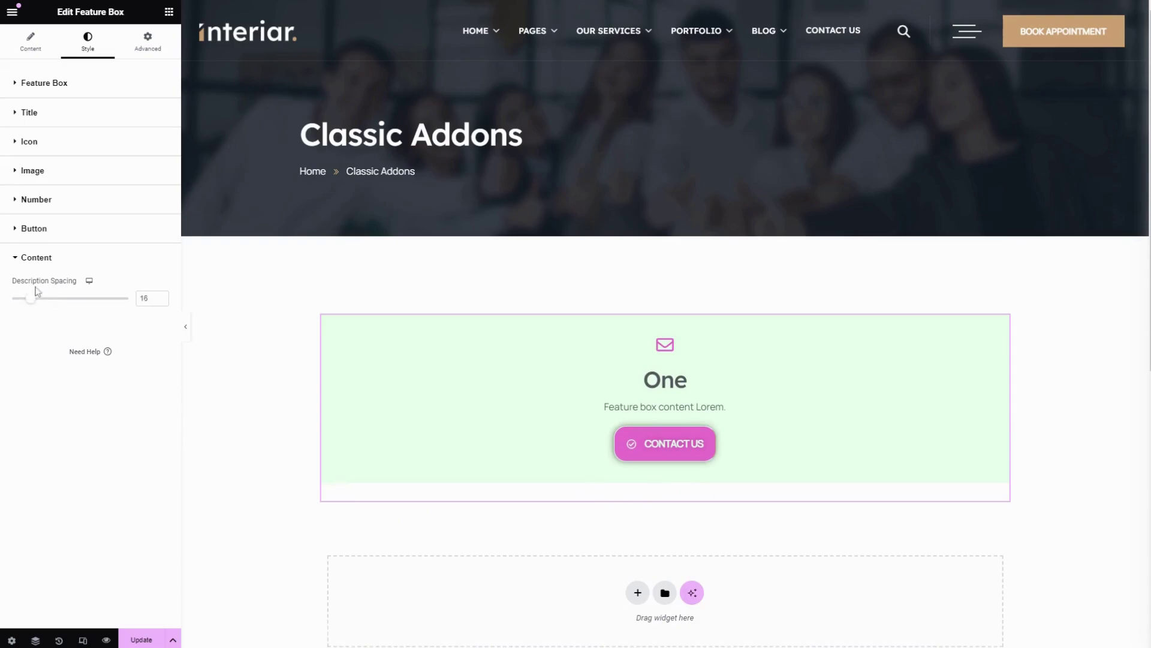
- Update the page and hide the editing panel to preview the feature box at full width
{"action": "left_click", "coordinate": [148, 642]}
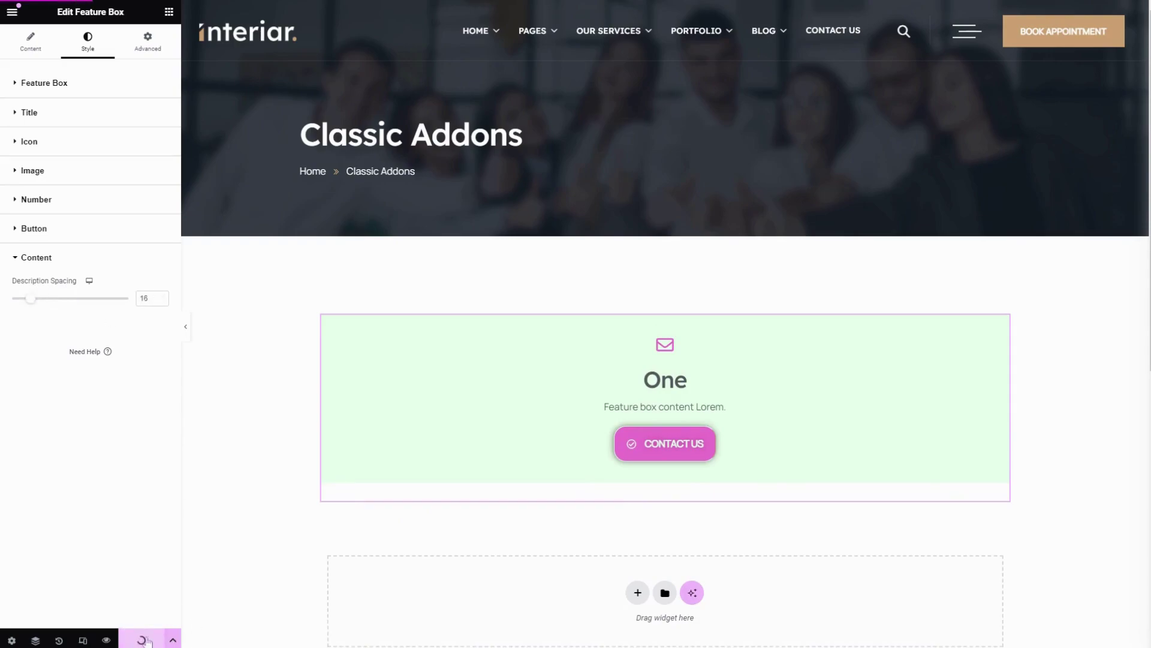
{"action": "left_click", "coordinate": [186, 327]}
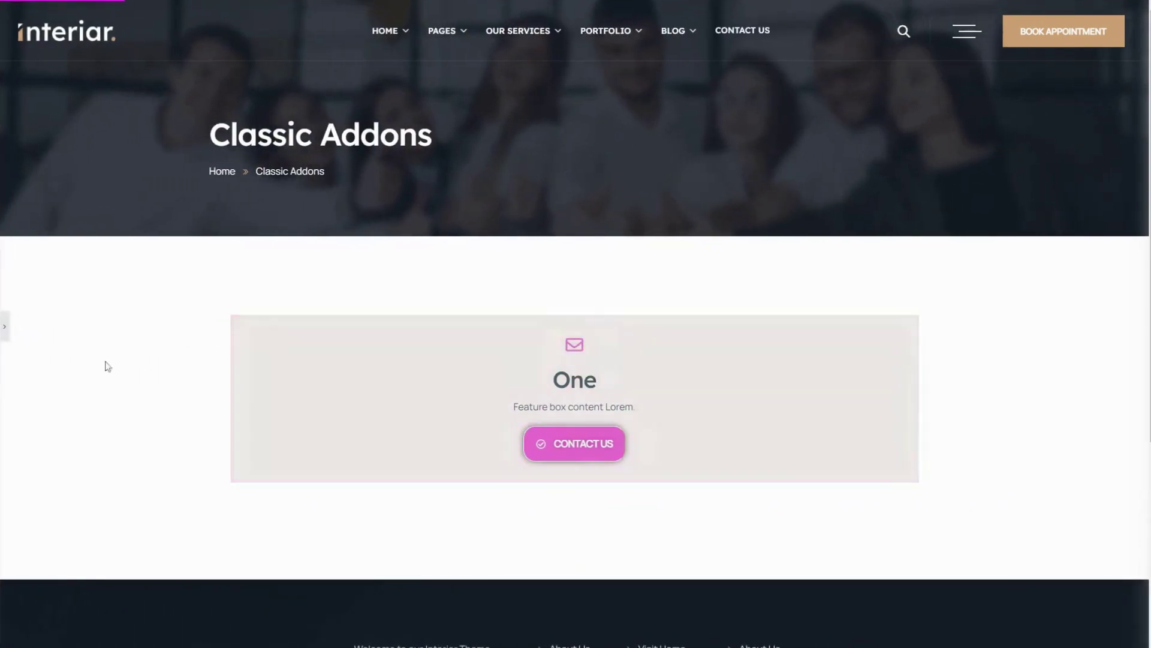